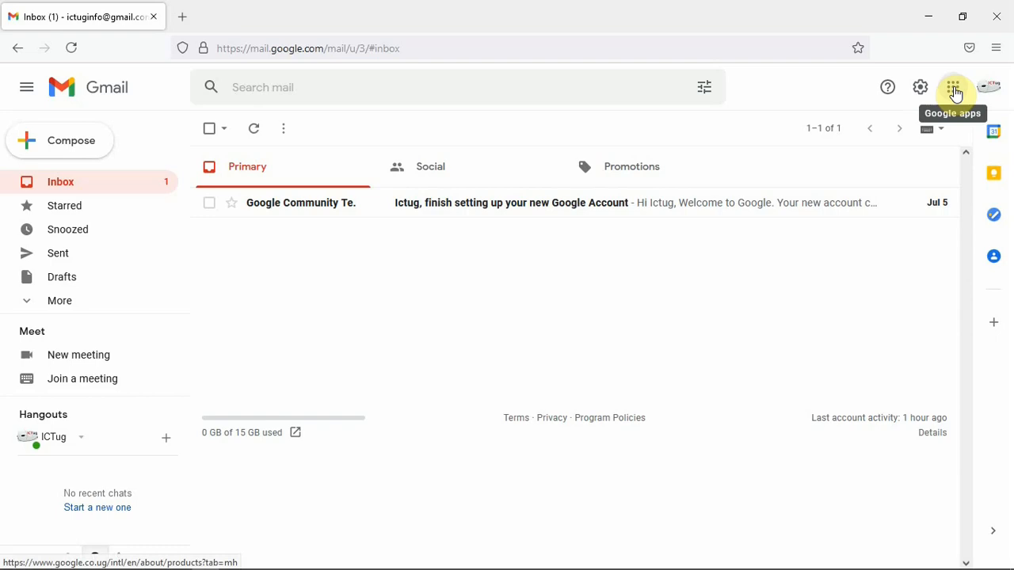
Create a new blank Google Form from Google Drive and dismiss the tip about reusing questions
click(954, 89)
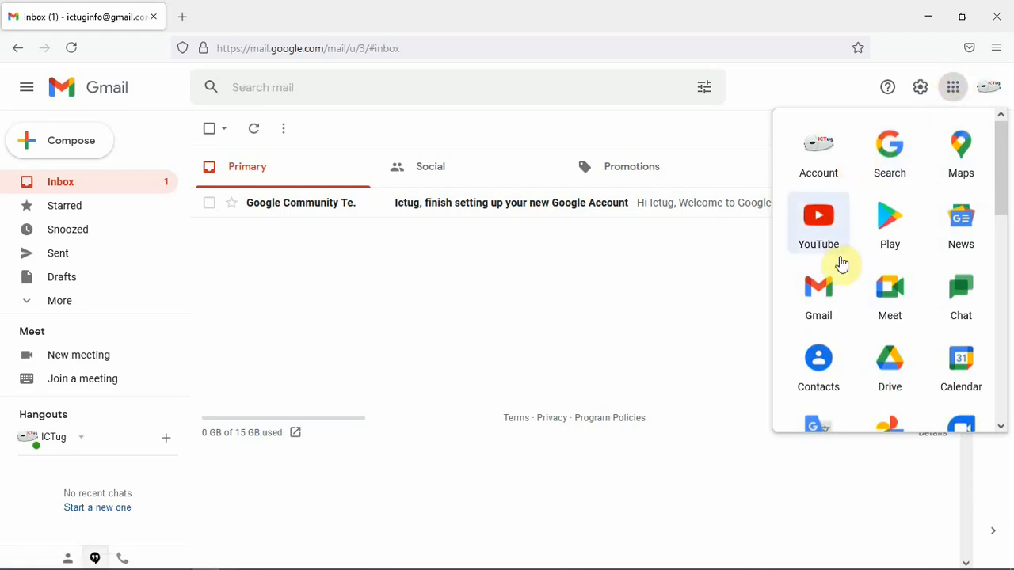
click(897, 365)
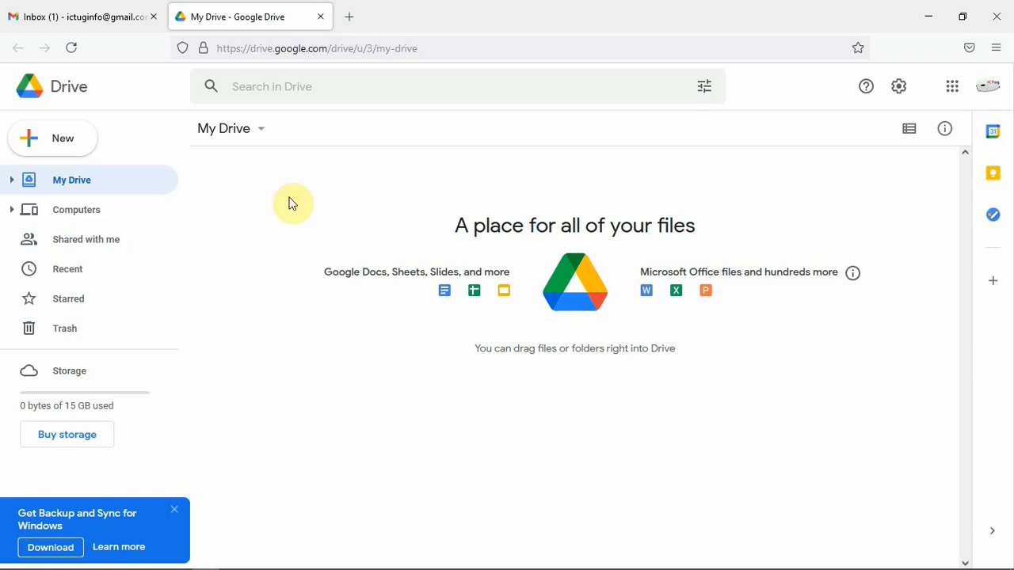
click(65, 142)
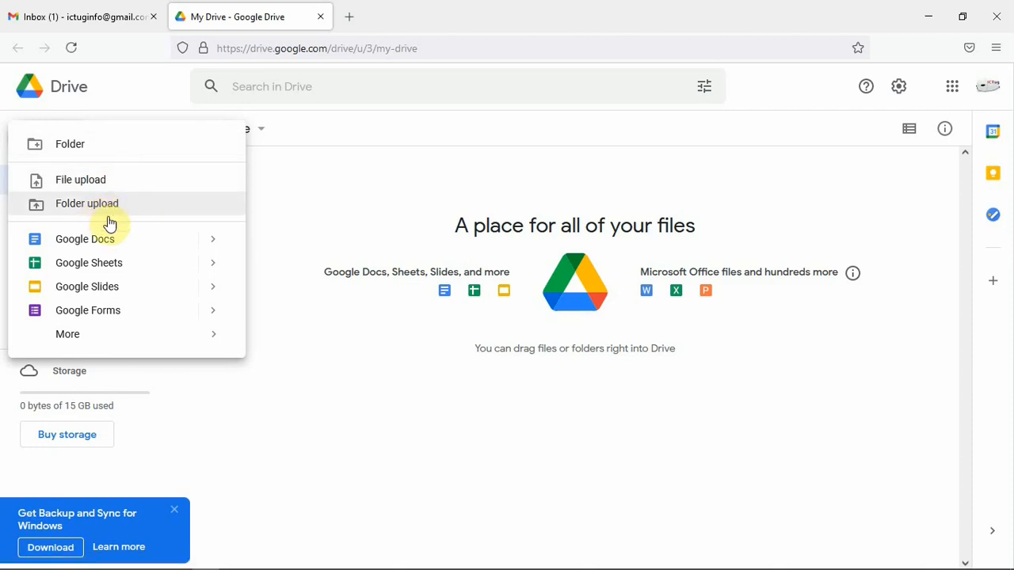
click(94, 315)
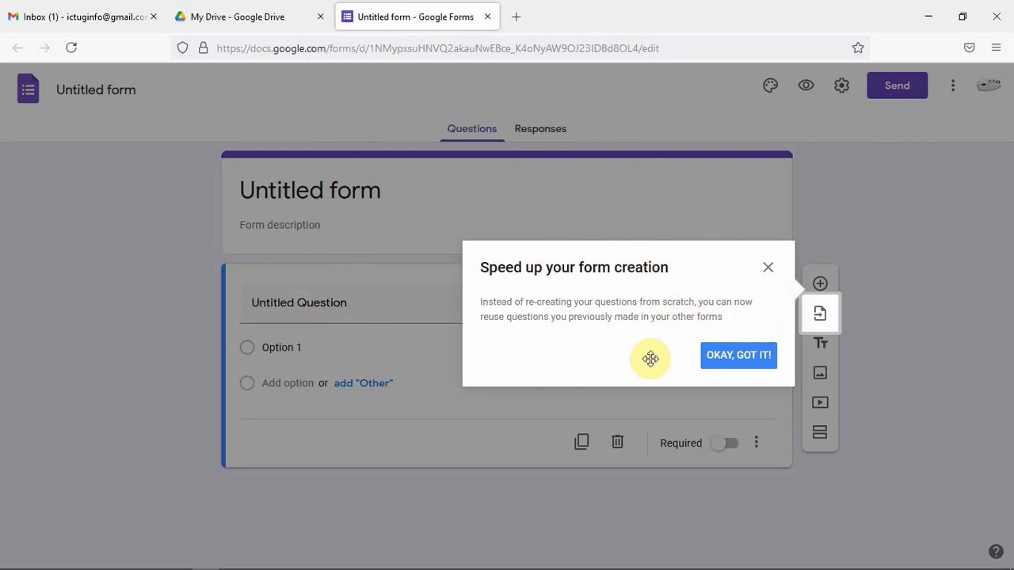
click(729, 358)
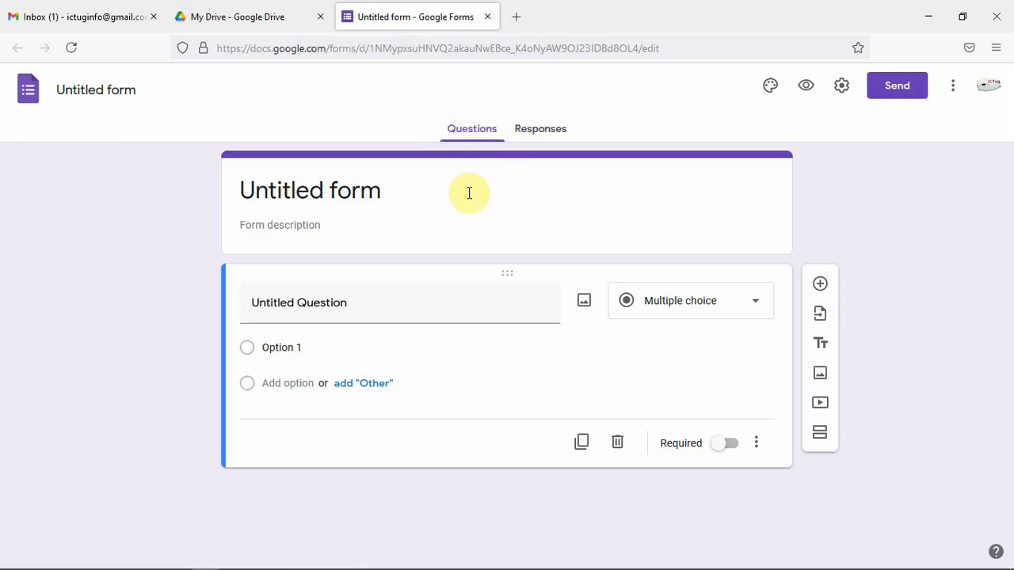
Turn off accepting responses on the form, switch it back on, and return to the questions
click(547, 132)
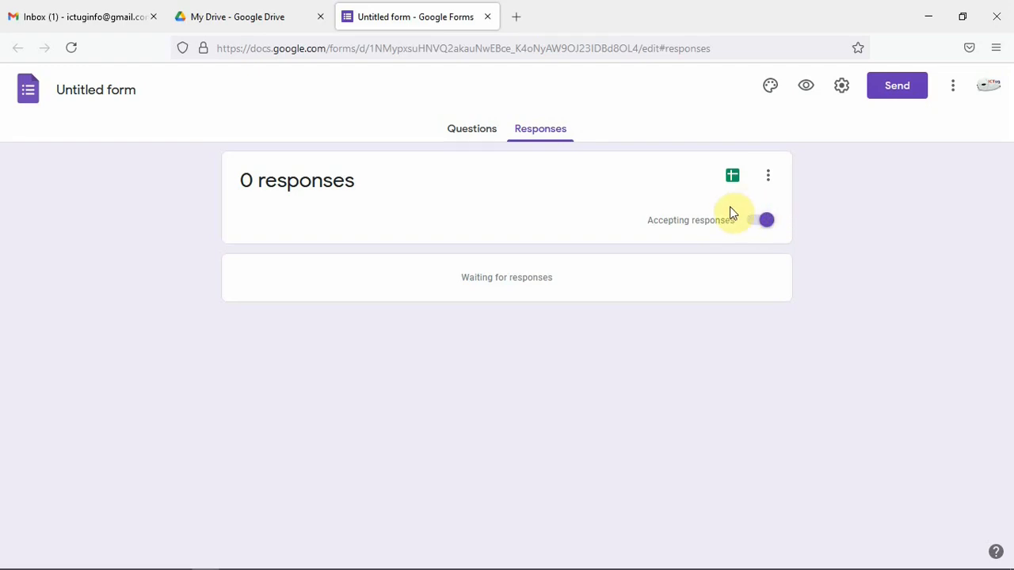
click(763, 224)
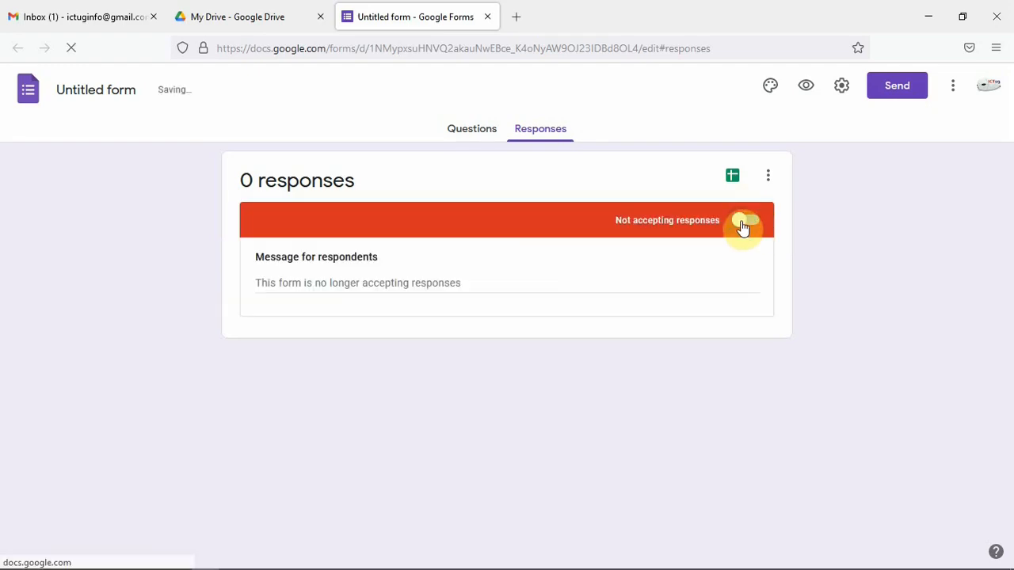
click(745, 224)
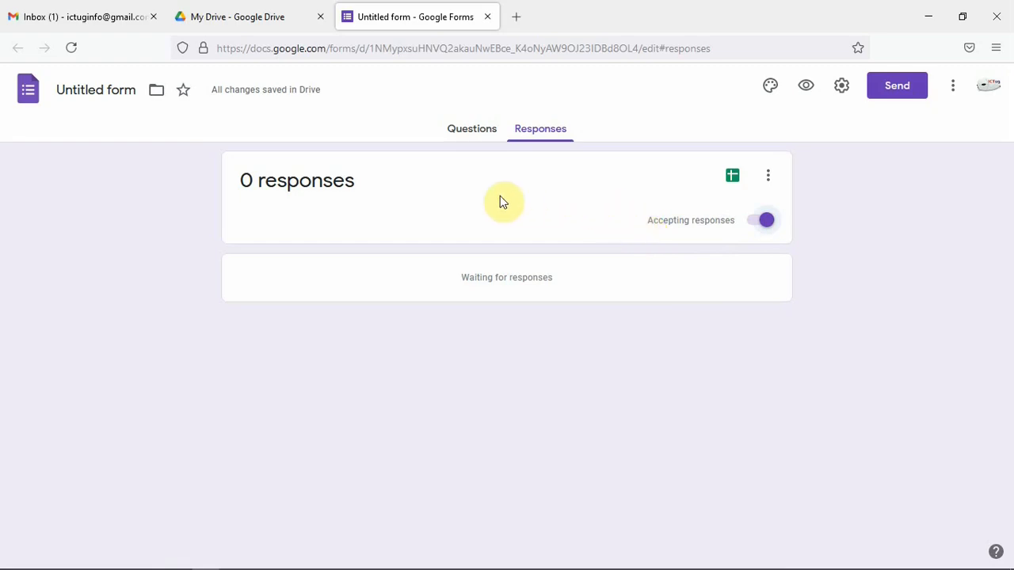
click(475, 132)
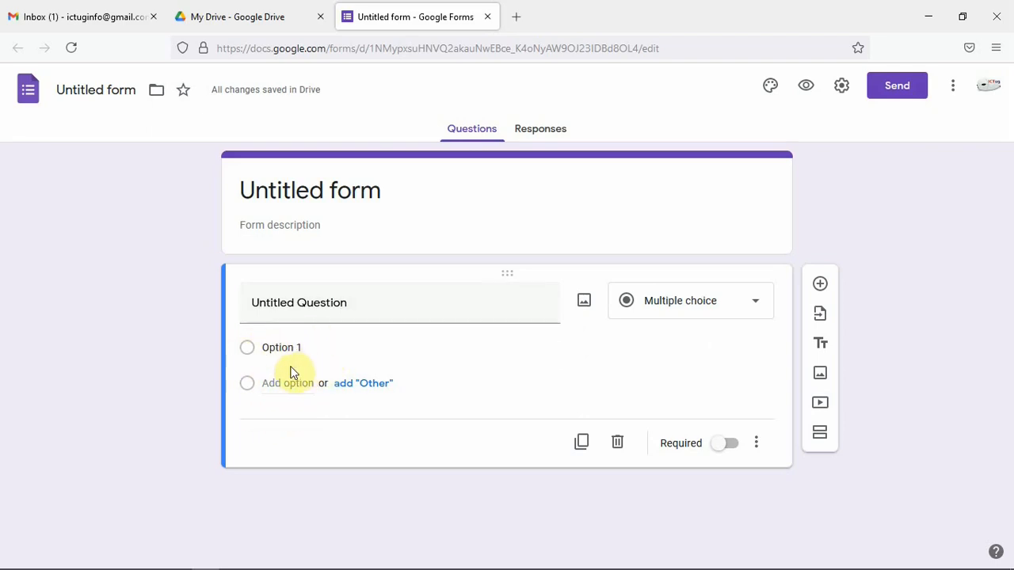
click(755, 306)
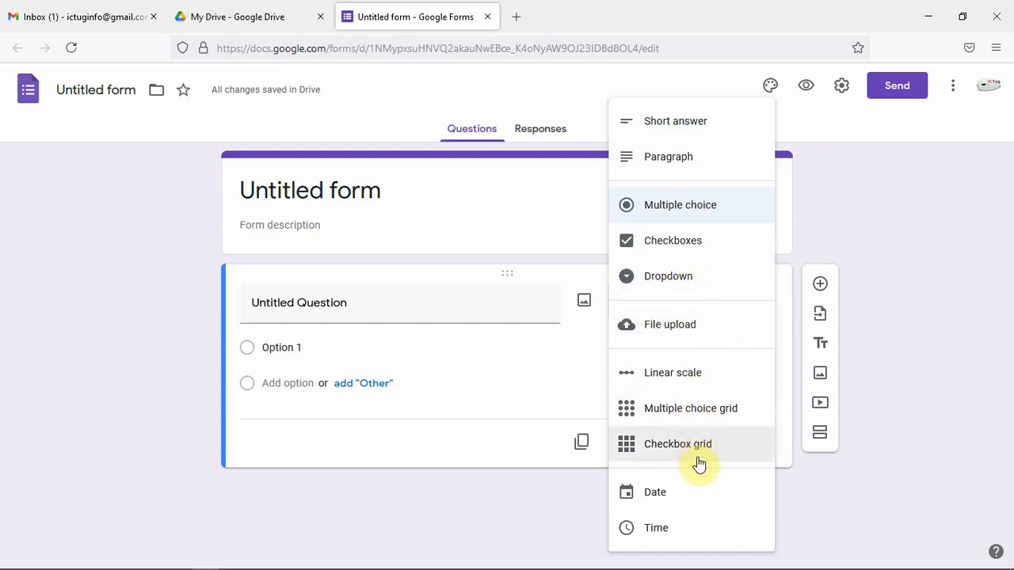
click(825, 236)
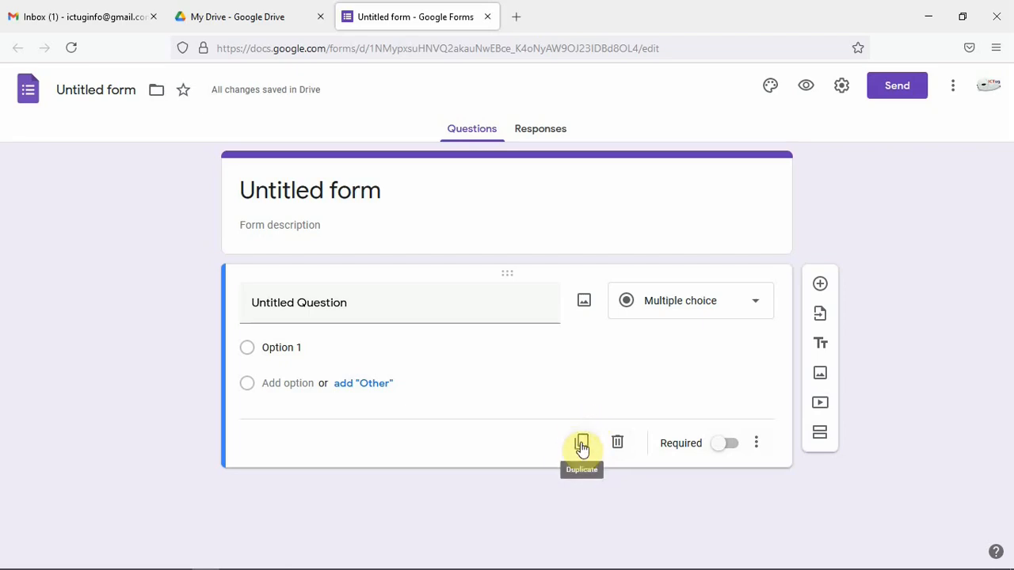
click(756, 435)
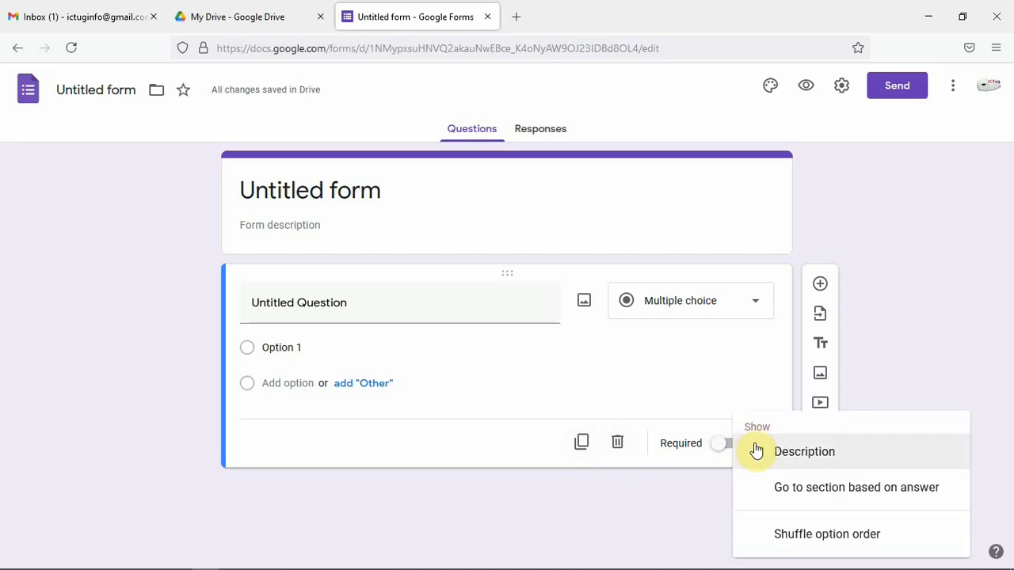
click(699, 490)
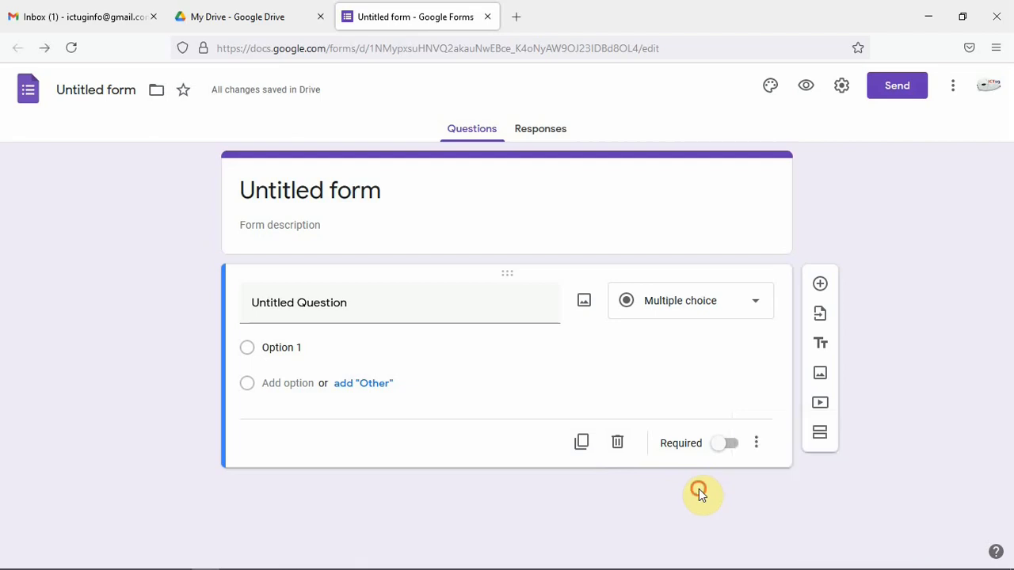
click(759, 445)
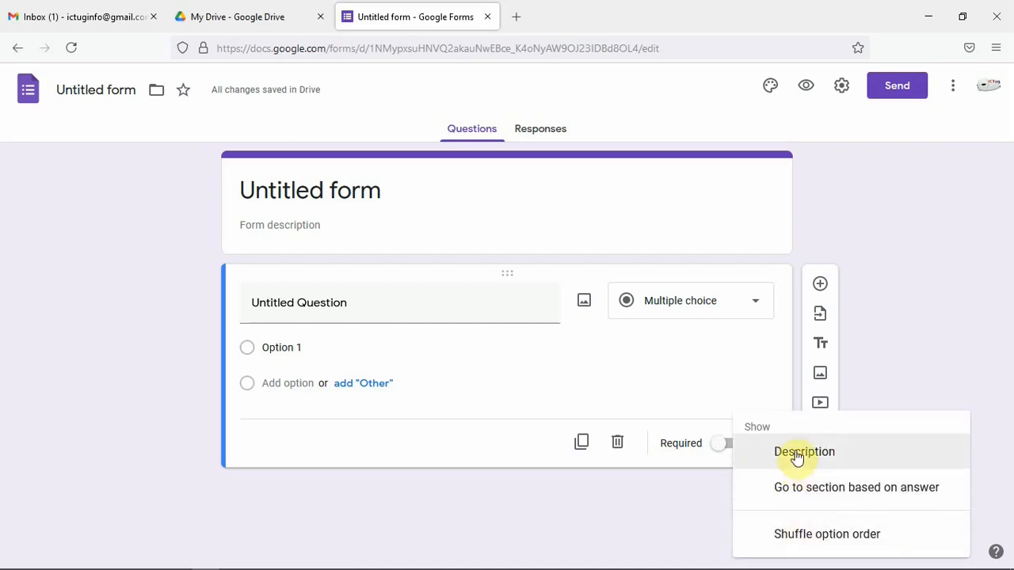
click(720, 479)
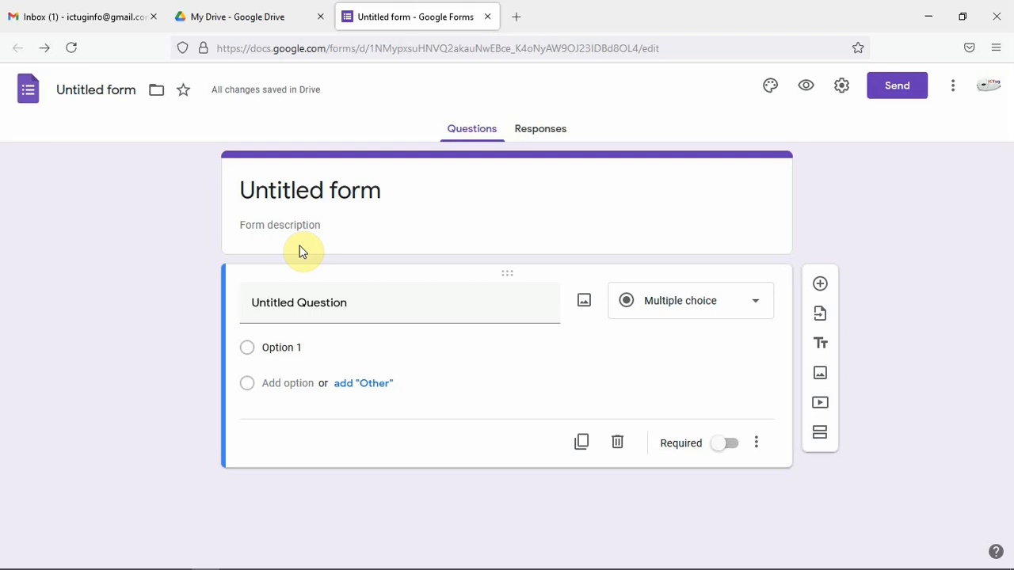
Rename the form as "Computer studies test 1"
click(101, 90)
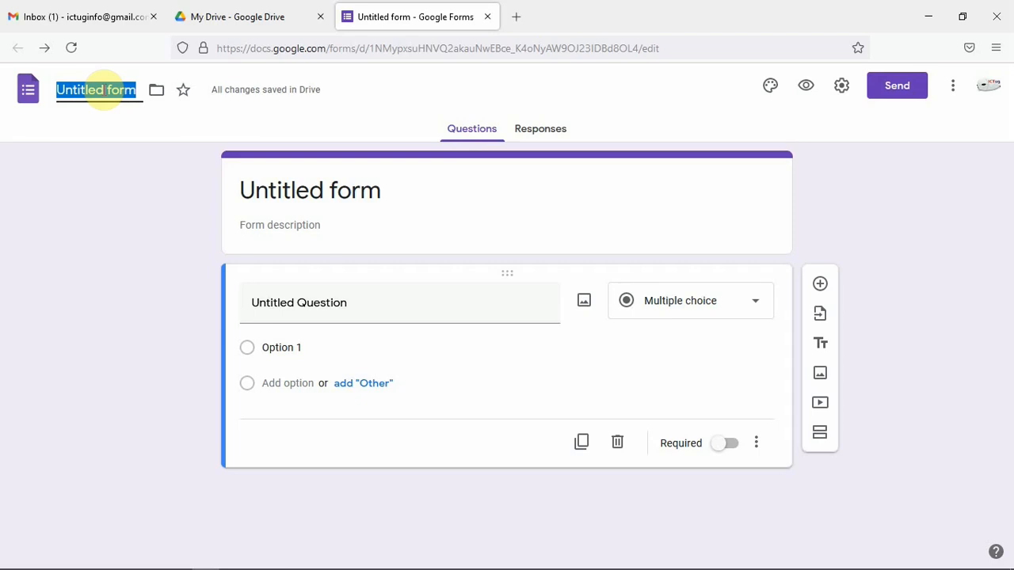
text(C)
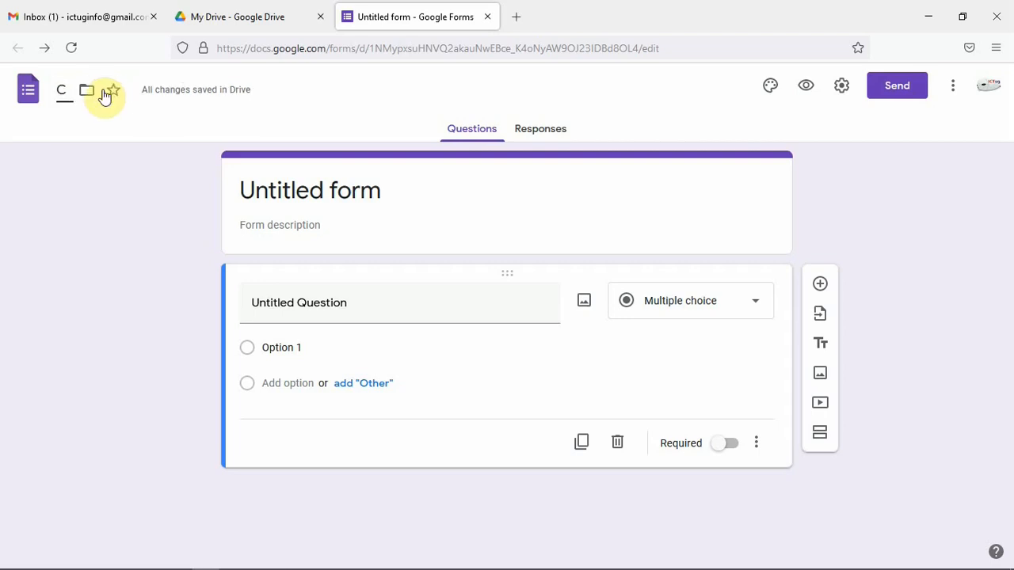
text(omp)
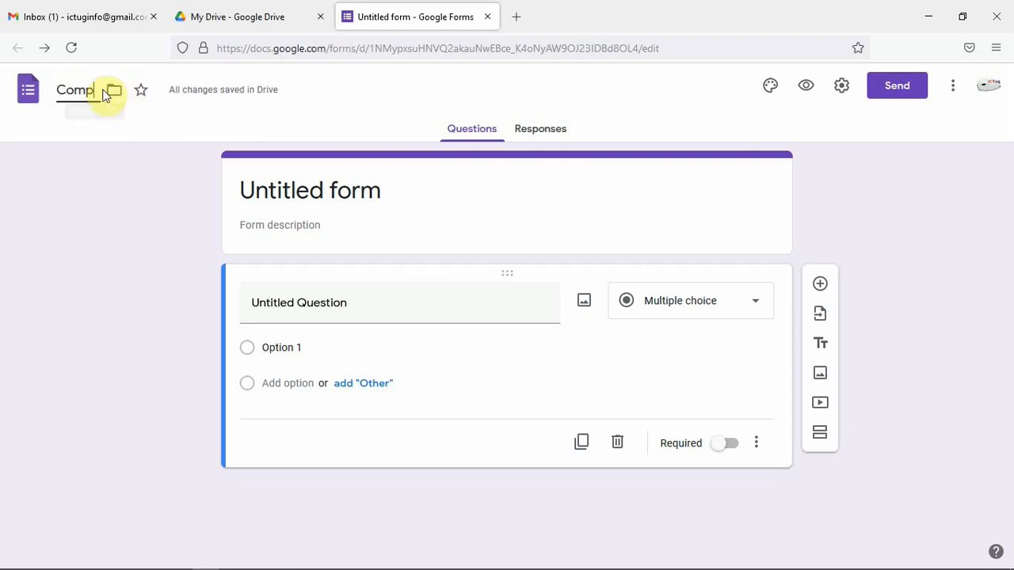
text(uter studies)
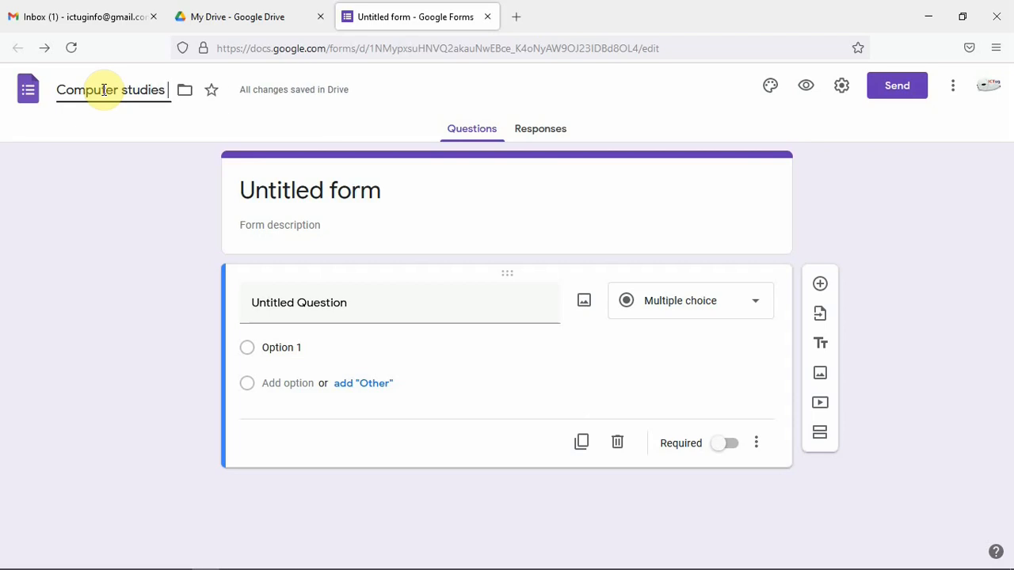
text(test 1)
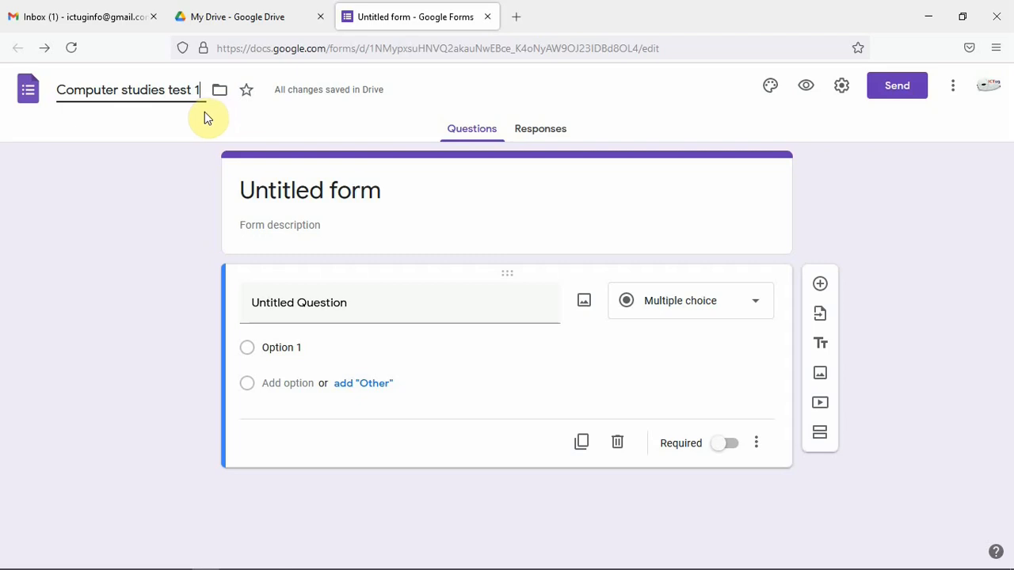
click(222, 130)
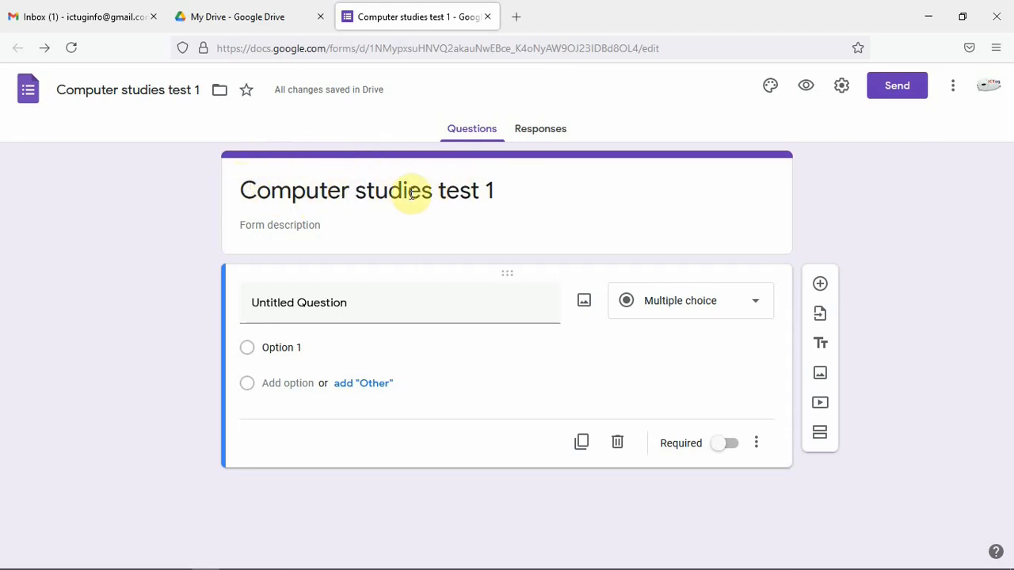
Enter the form description "This contains 10 compulsory questions.All questions carry equal marks"
click(258, 225)
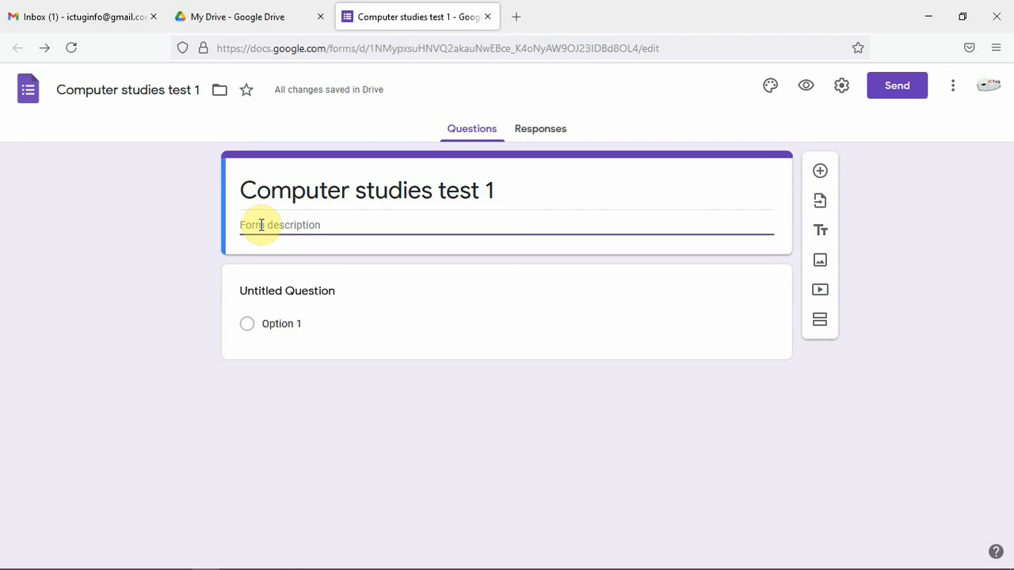
text(This contains)
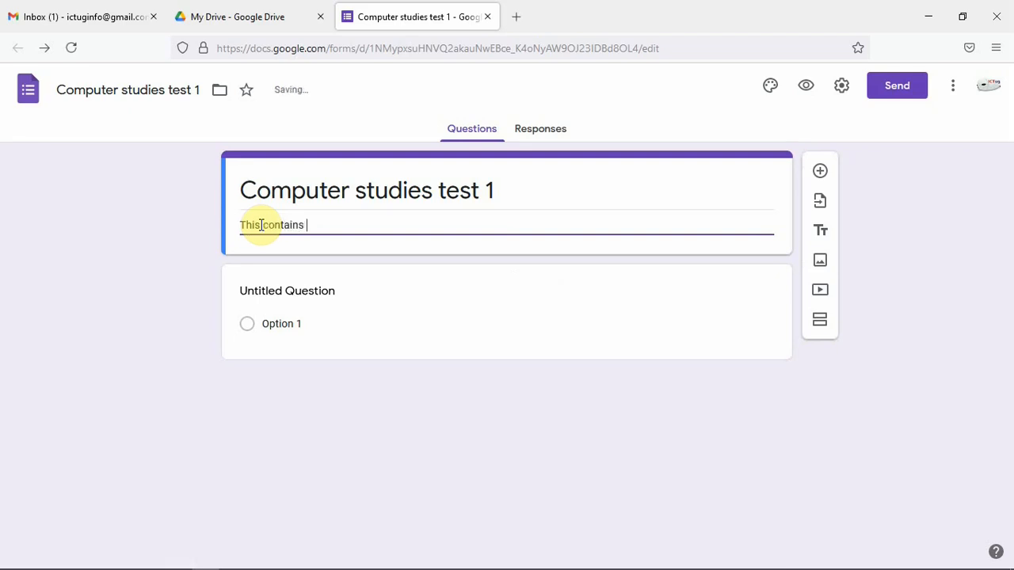
text( 10)
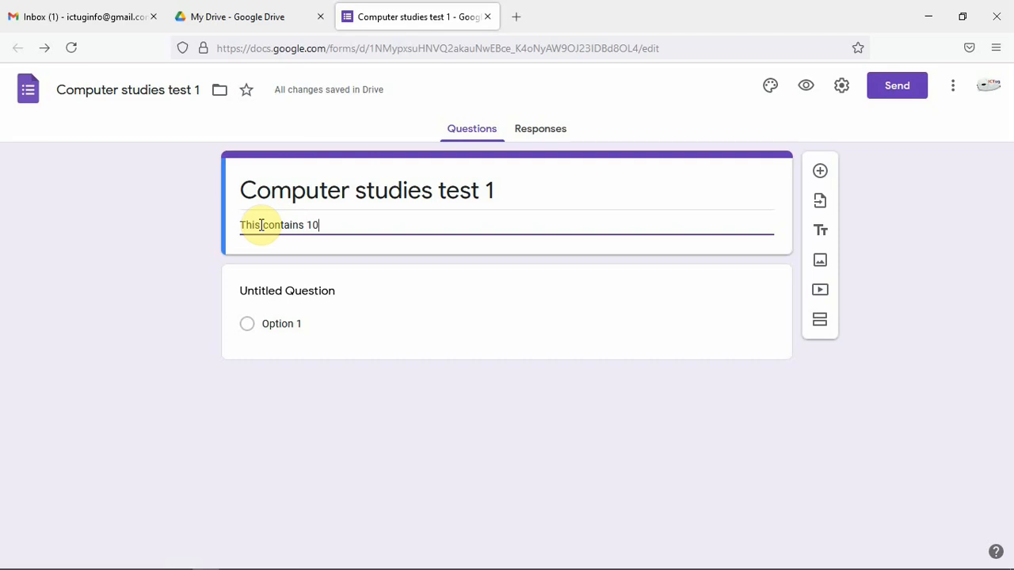
text( comp)
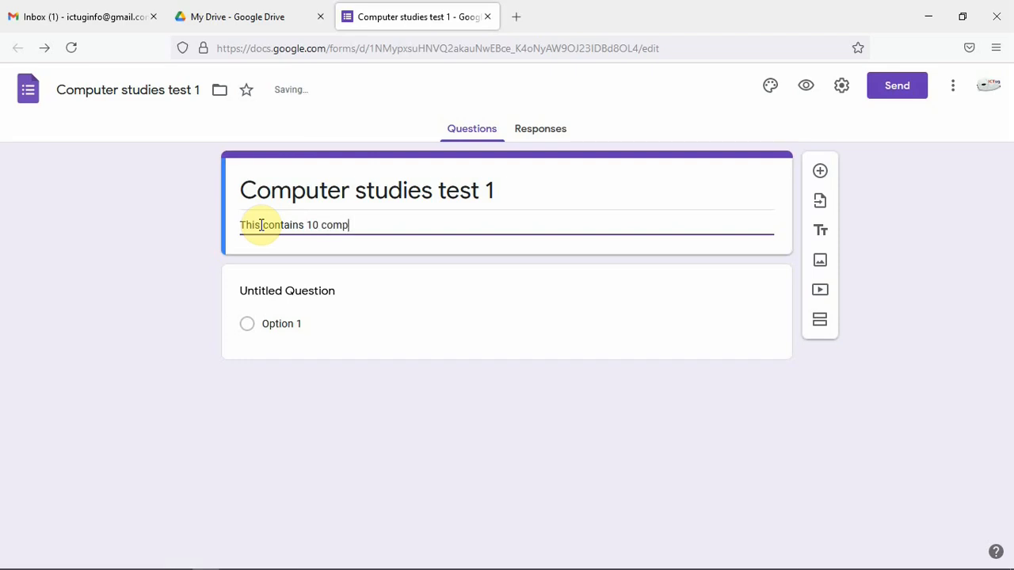
text(ulsory)
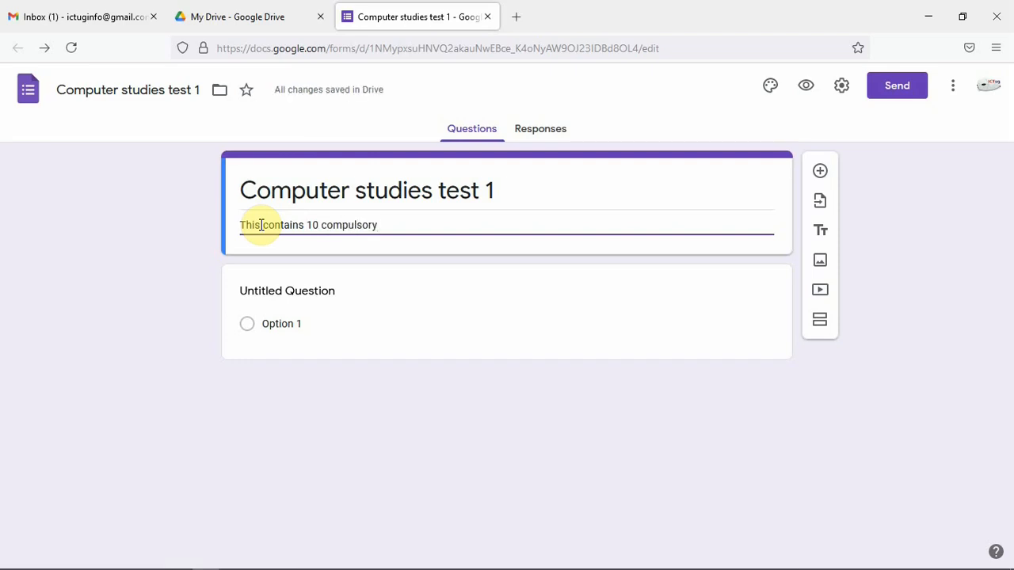
text( questi)
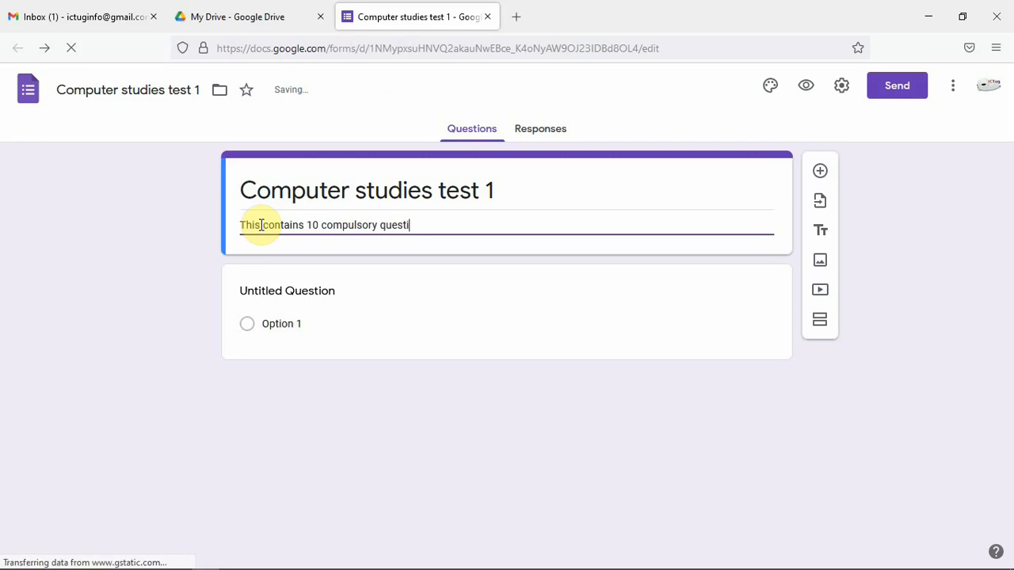
text(ons.)
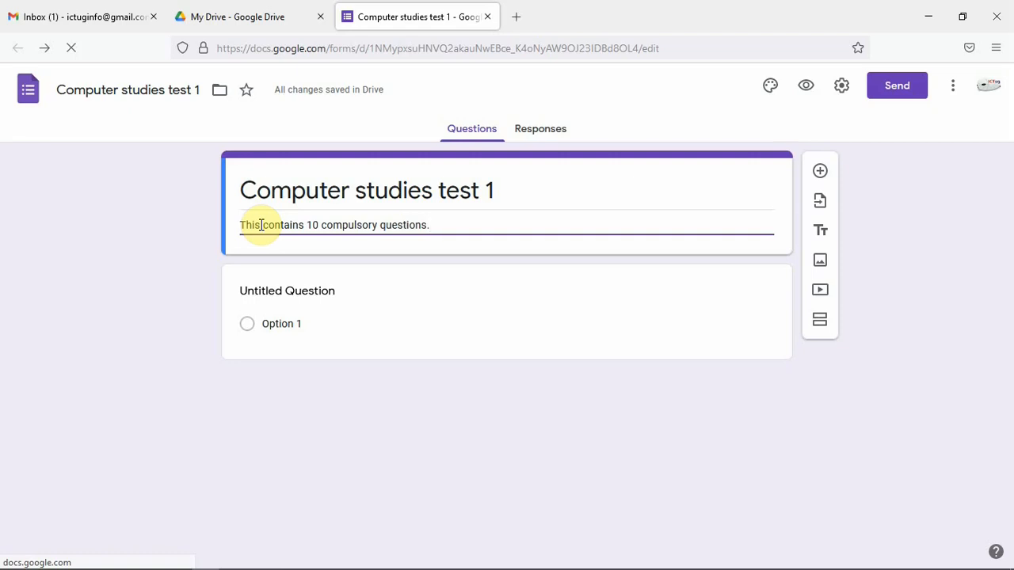
text(All )
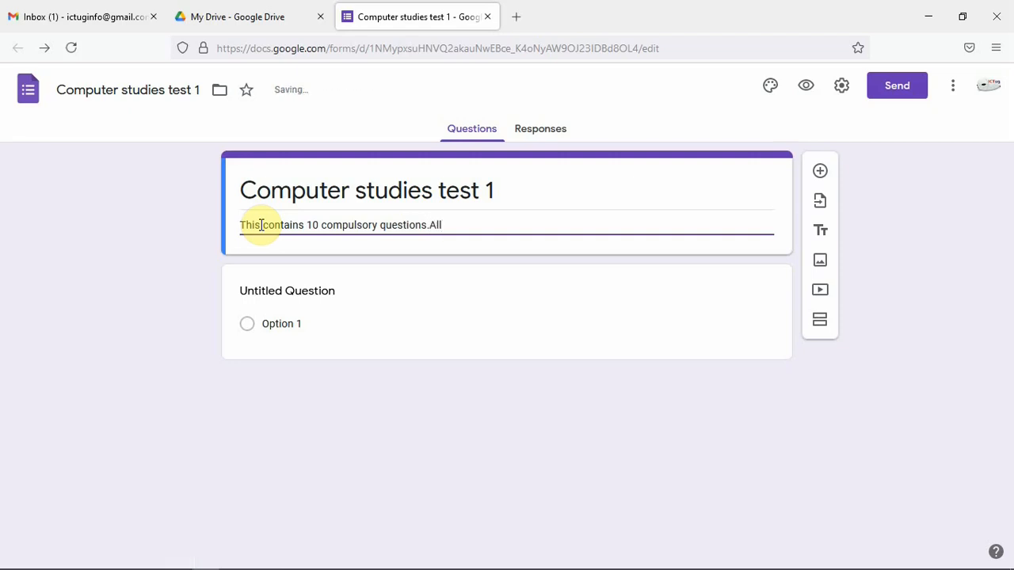
text(questions carry equal )
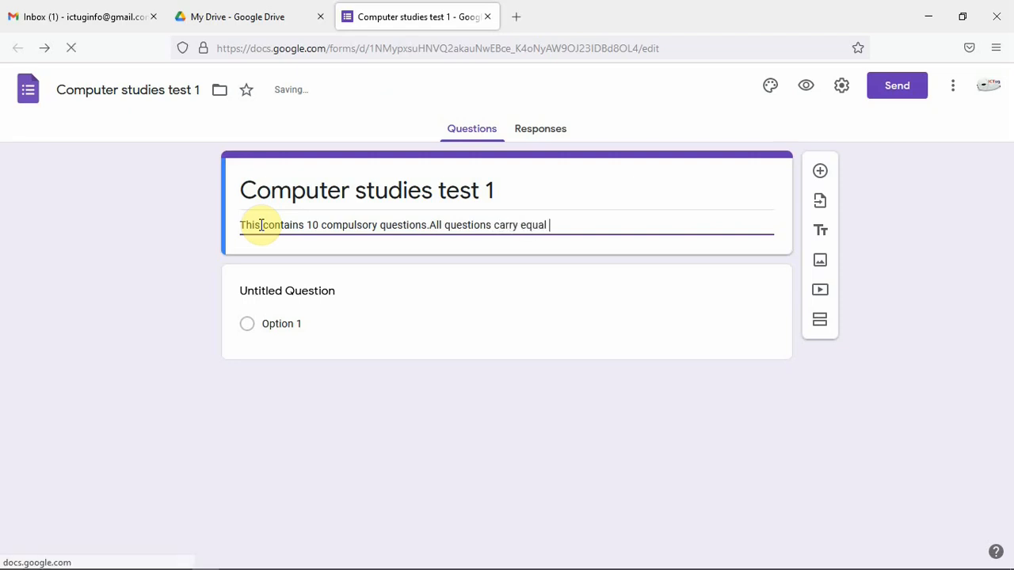
text(marks)
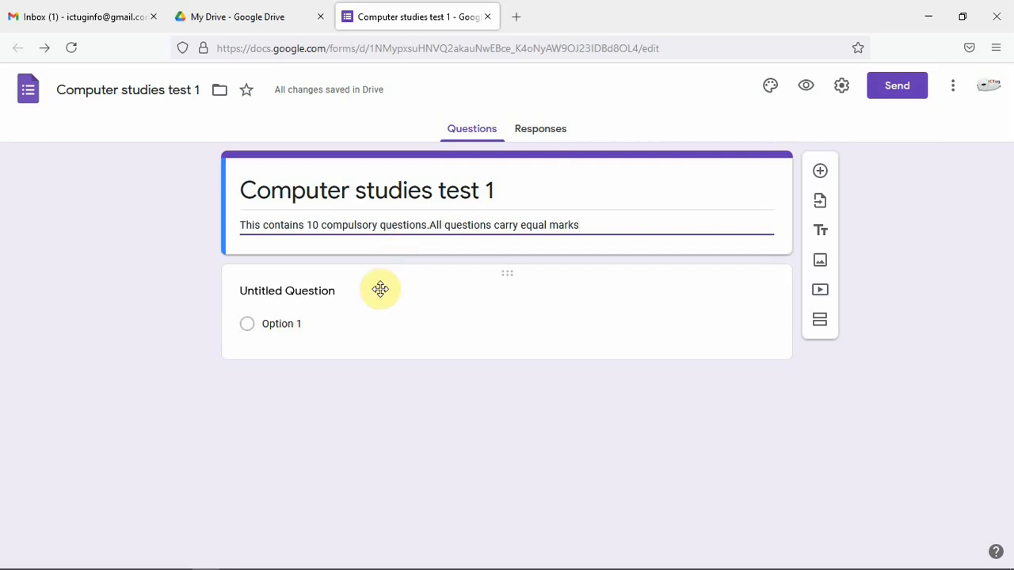
Set the first question's text to "What is your name"
click(309, 290)
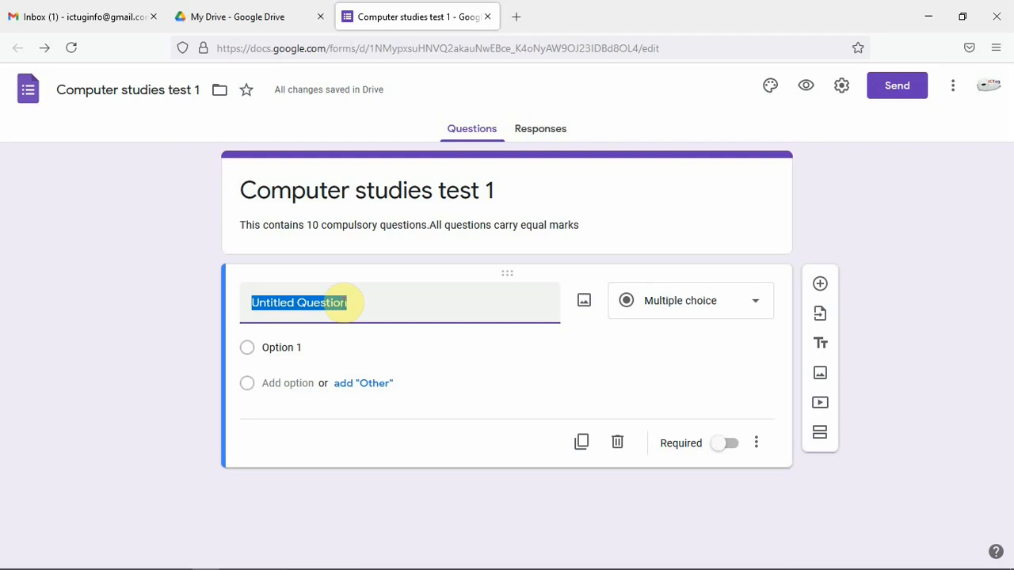
text(What )
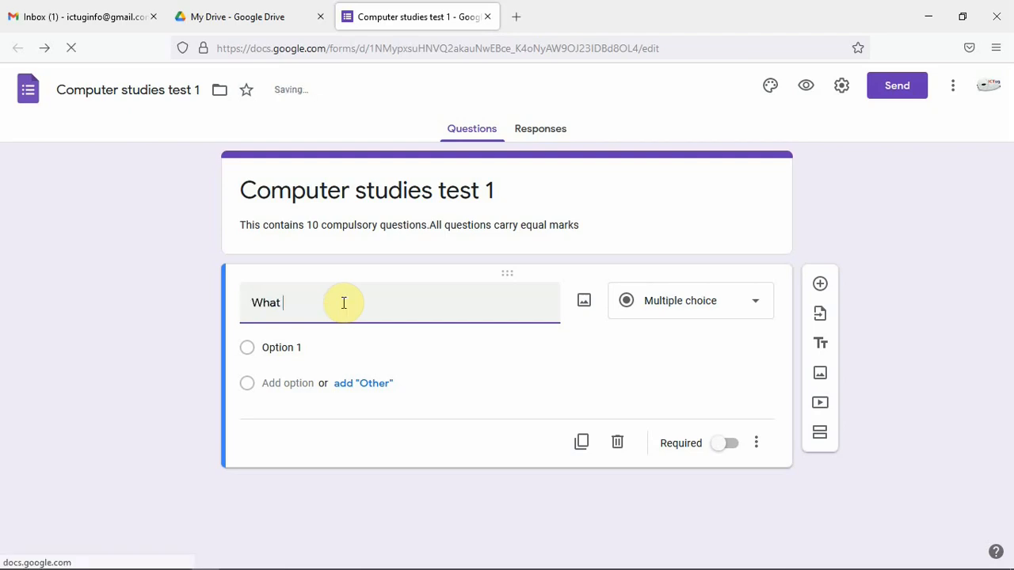
text(is yo)
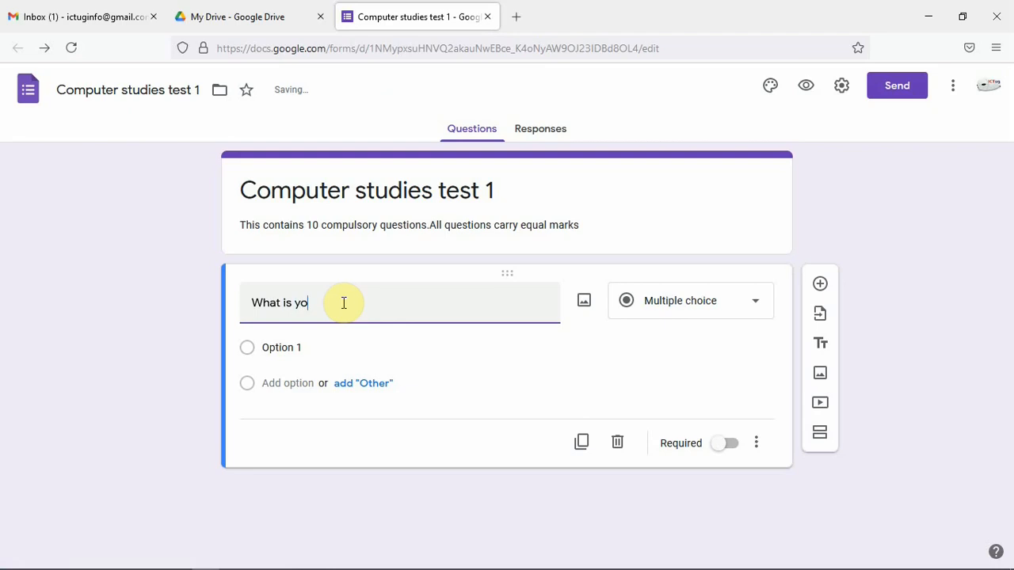
text(ur name)
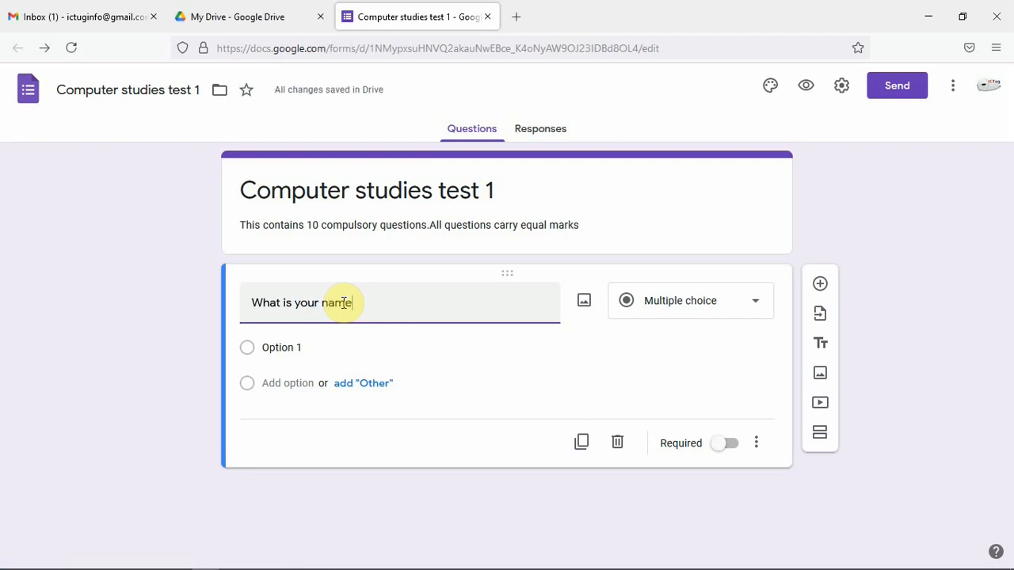
text( ()
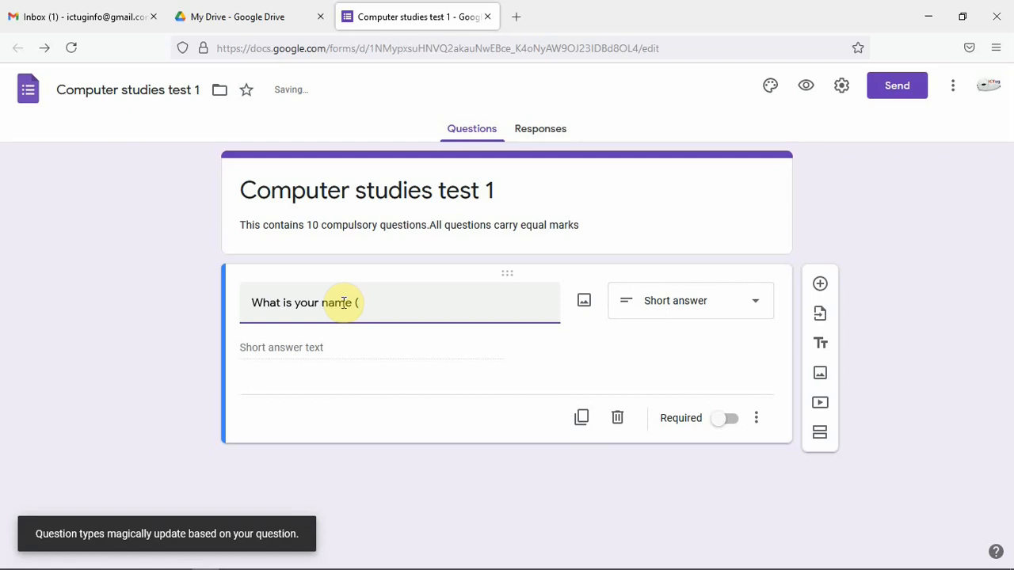
text(Writ)
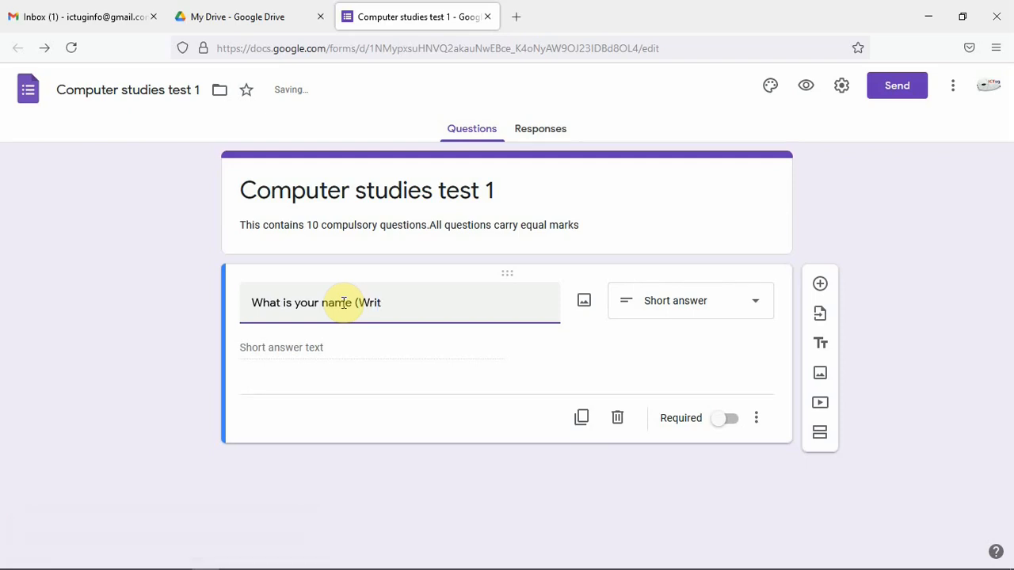
text(e your n)
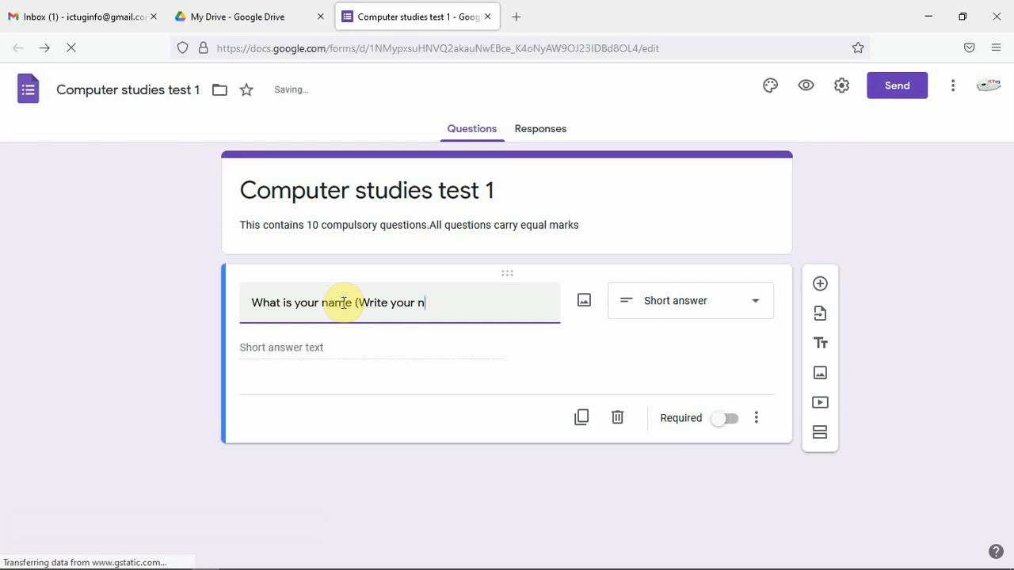
text(ame)
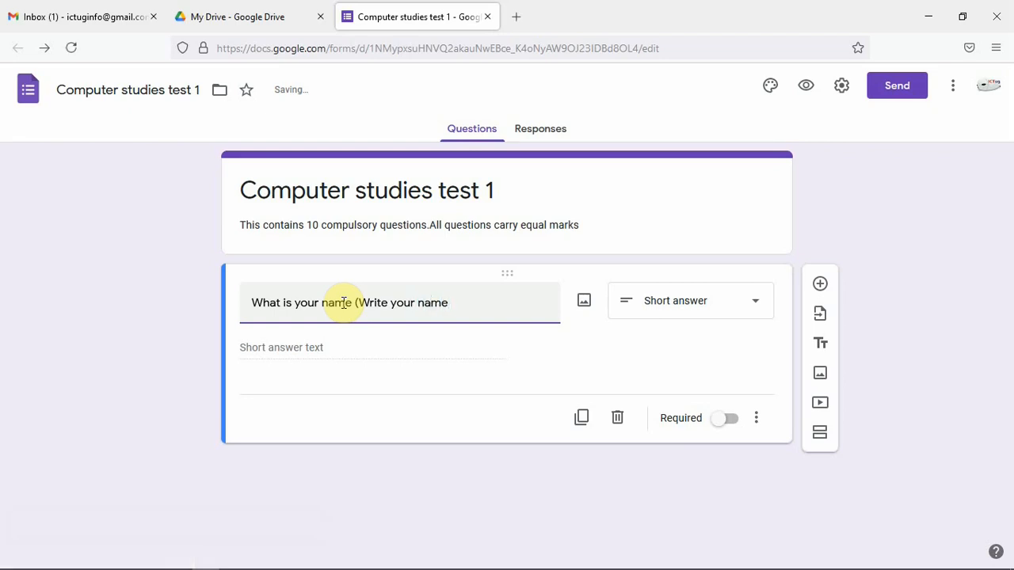
text( here))
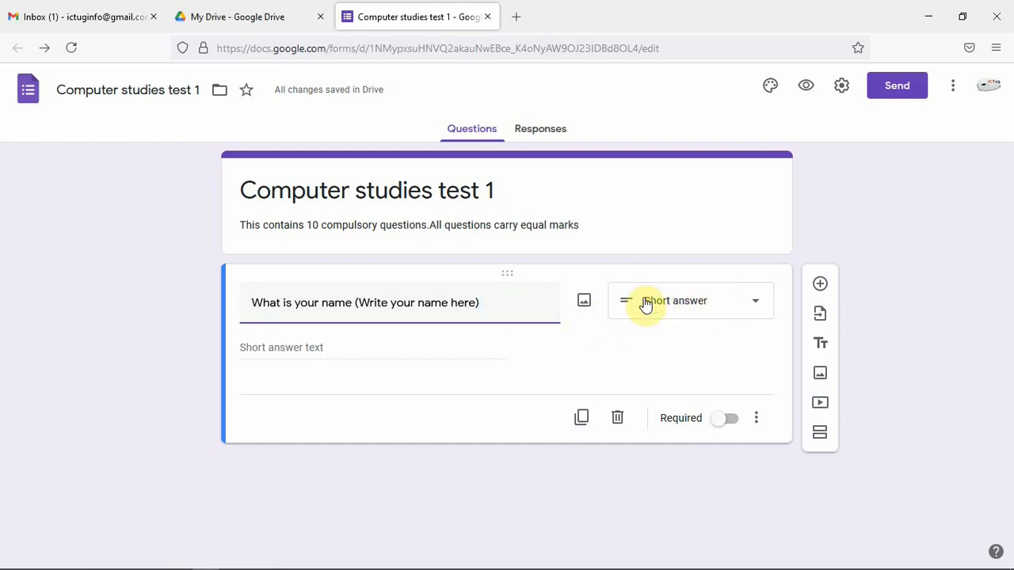
Set the first question's type to Short answer and make it required
click(750, 305)
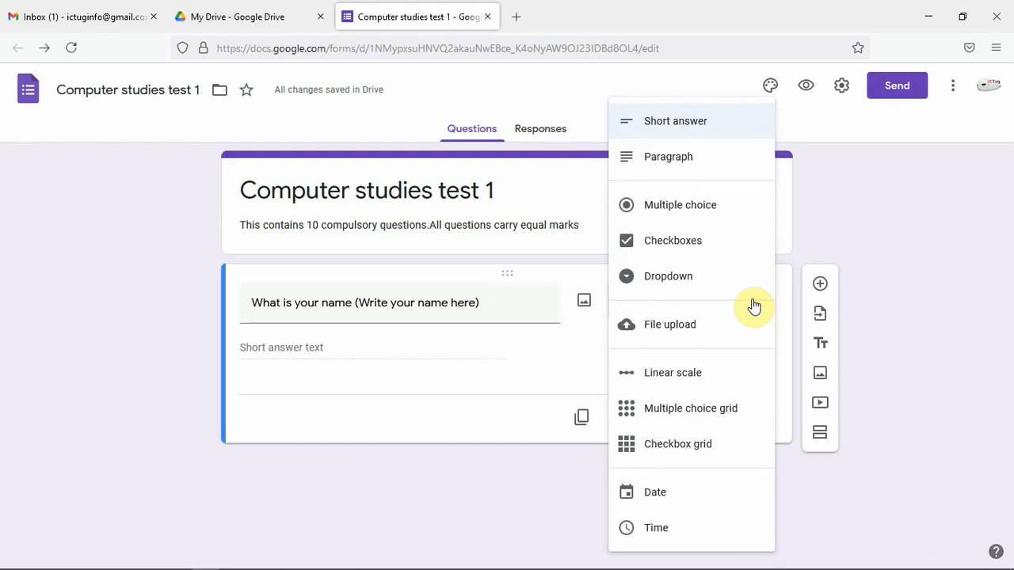
click(702, 126)
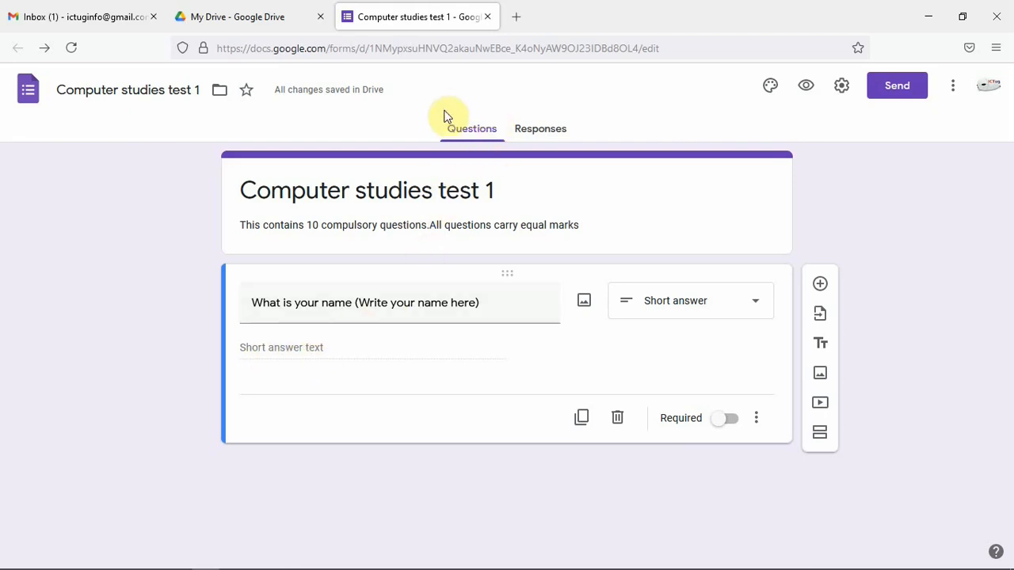
click(306, 358)
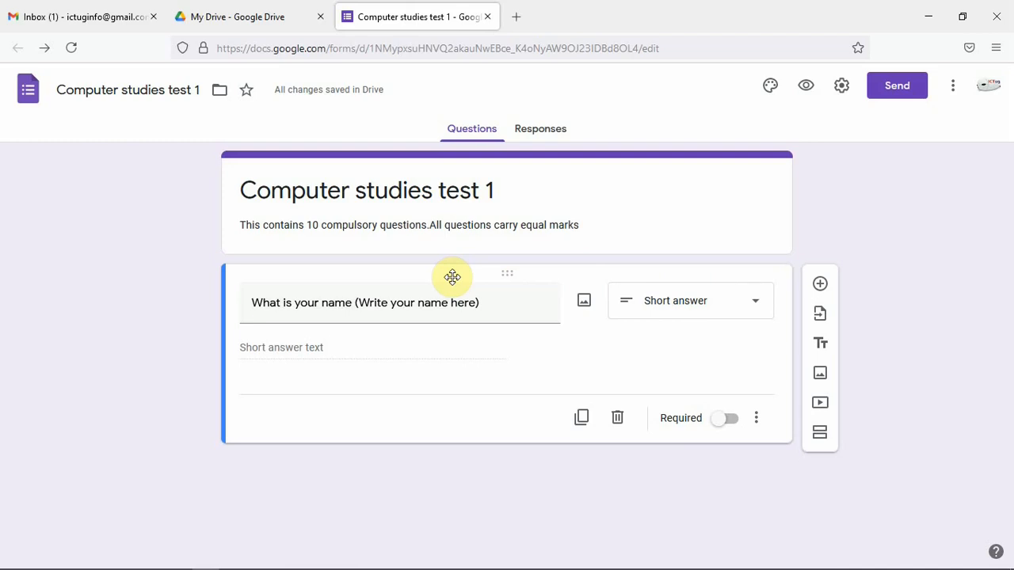
click(716, 426)
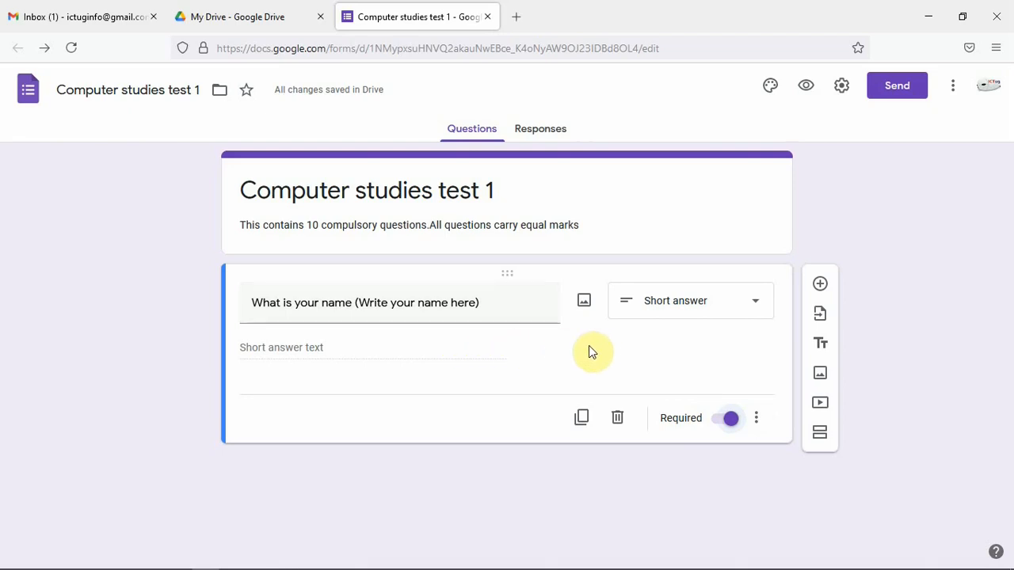
Add a new multiple-choice question reading "Which of the following best describes a computer?"
click(821, 287)
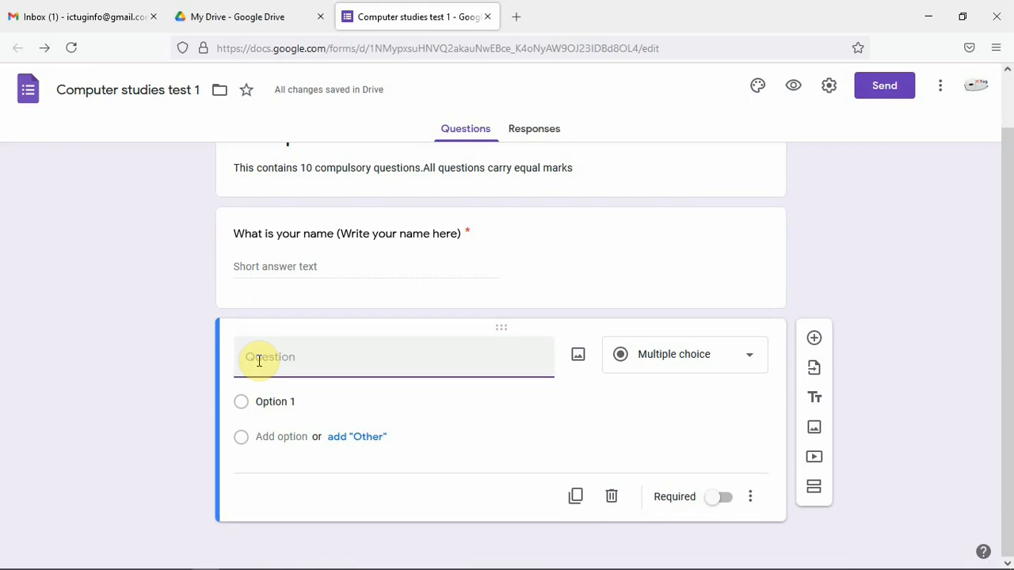
text(Which o)
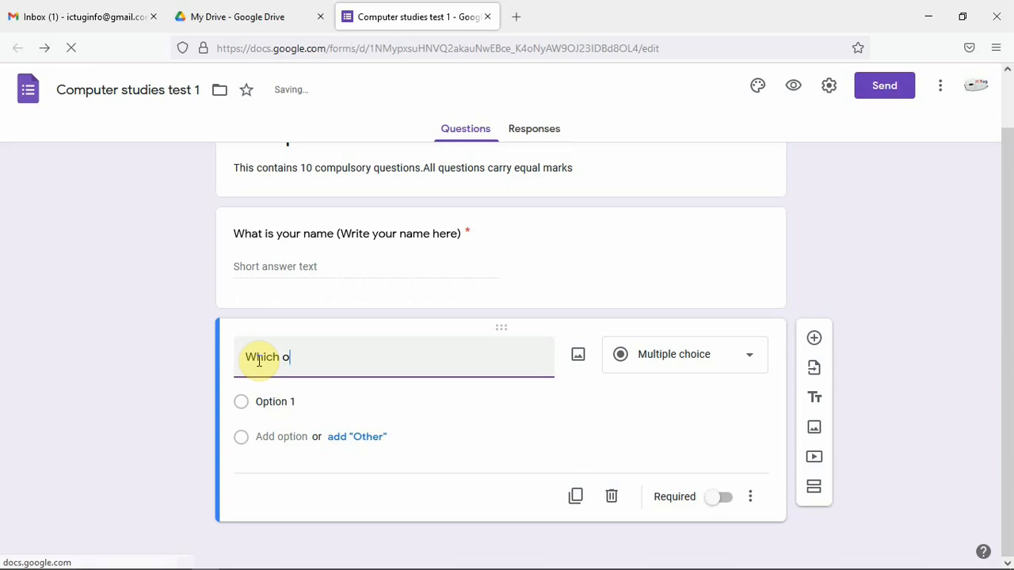
text(f the fol)
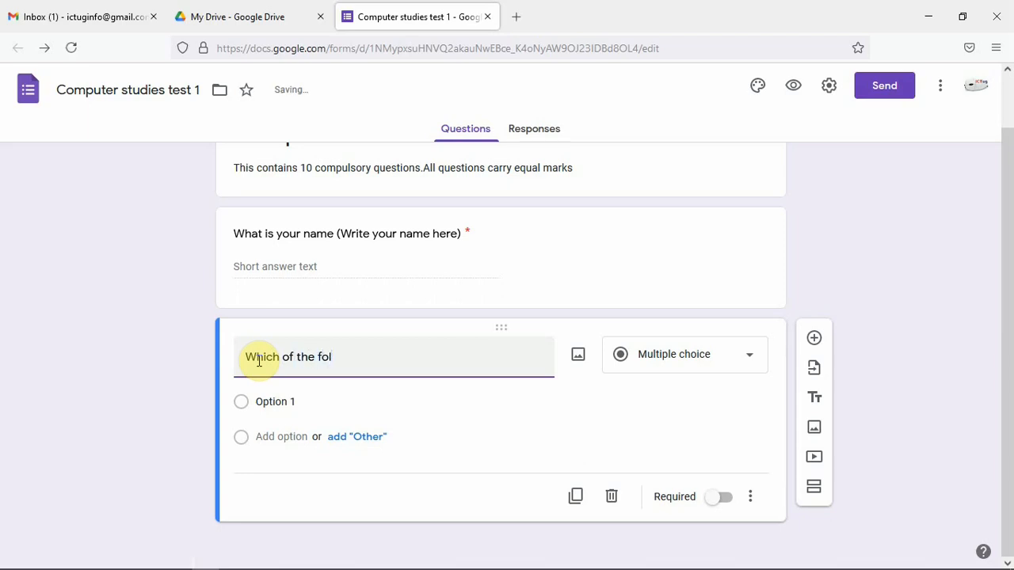
text(lowing best )
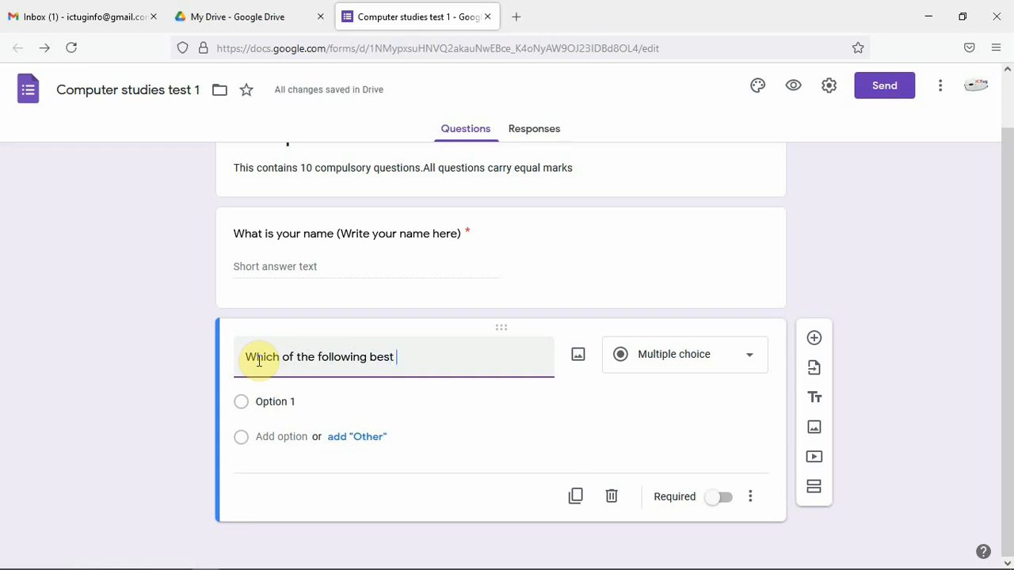
text(describ)
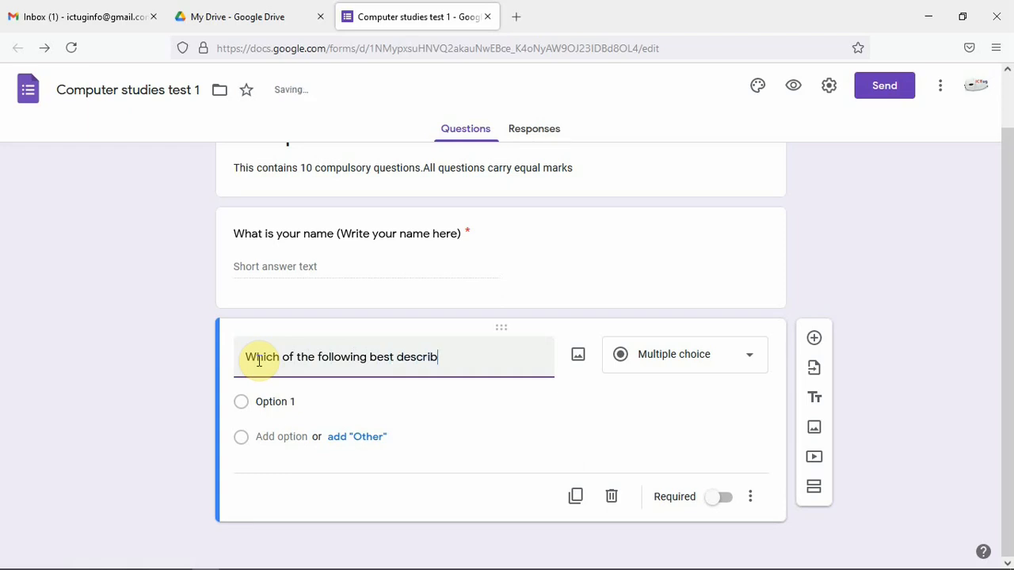
text(es )
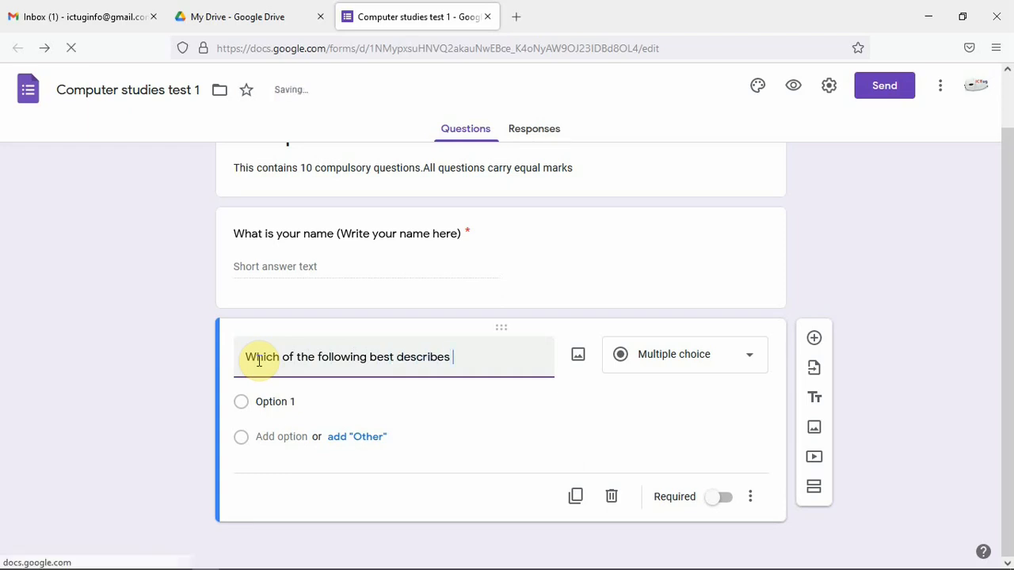
text(a compu)
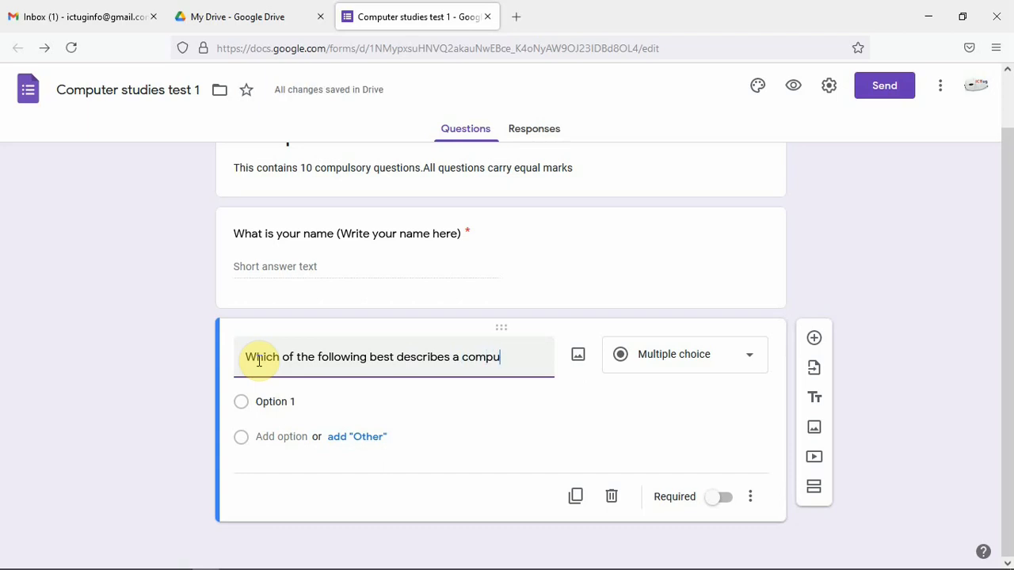
text(ter)
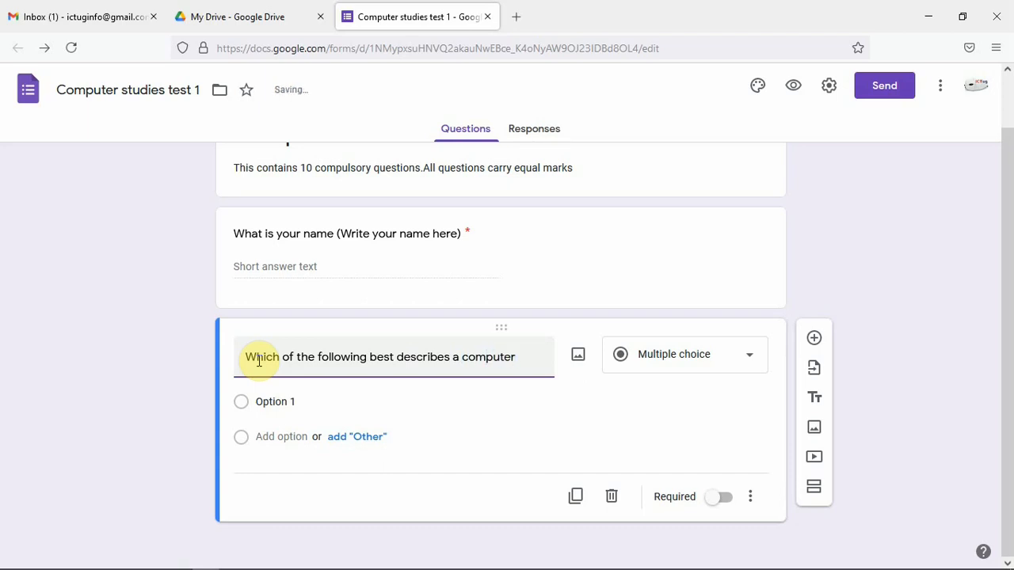
text(?)
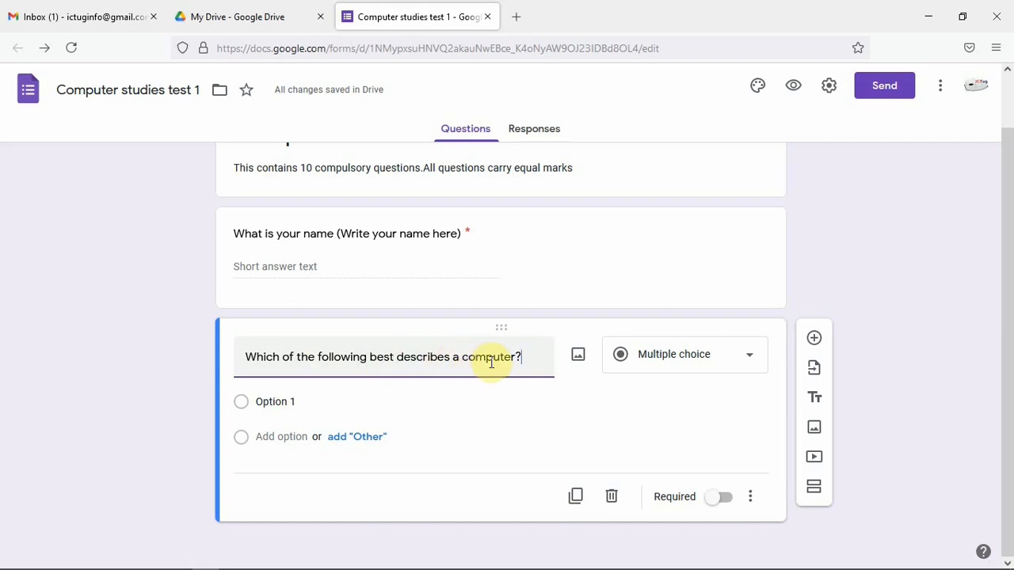
Set the new question's first option to "A machine"
scroll(496, 353, up, 2)
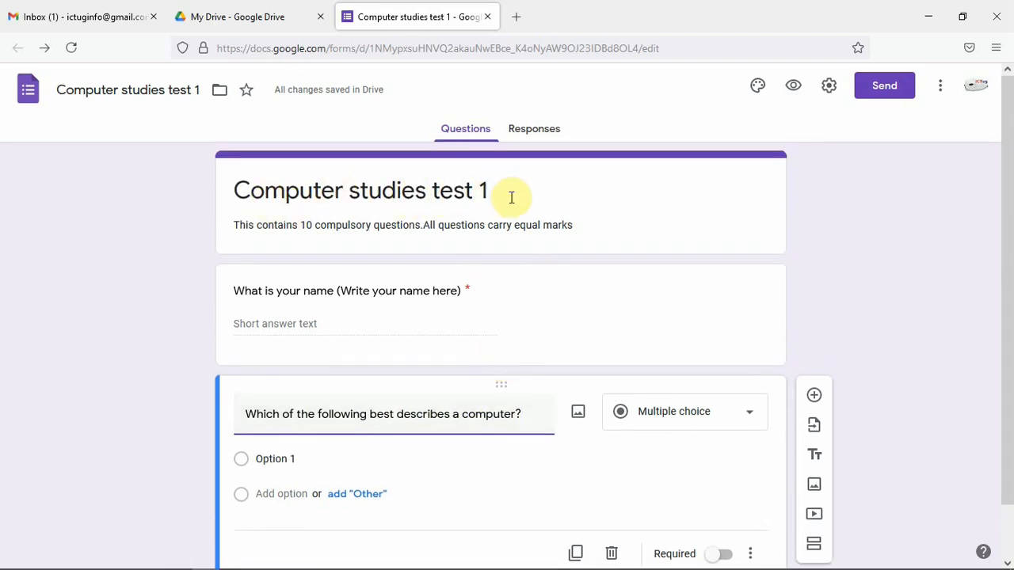
scroll(532, 333, down, 2)
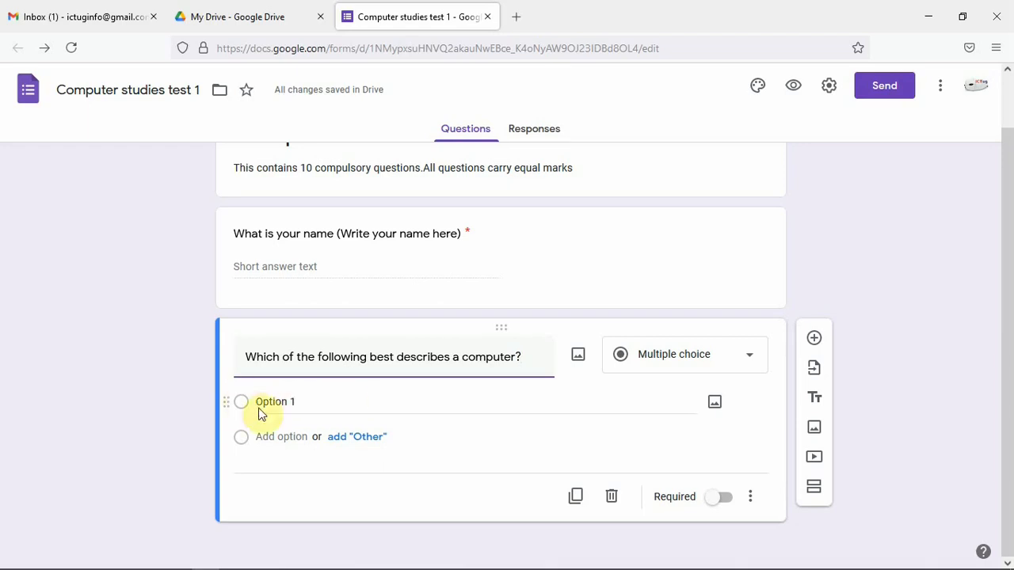
click(289, 401)
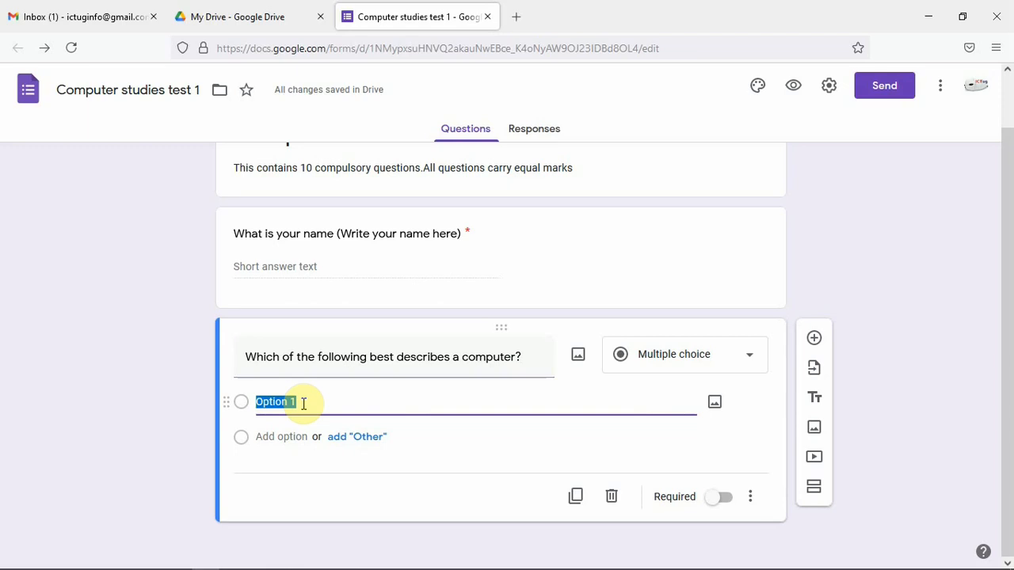
text(A)
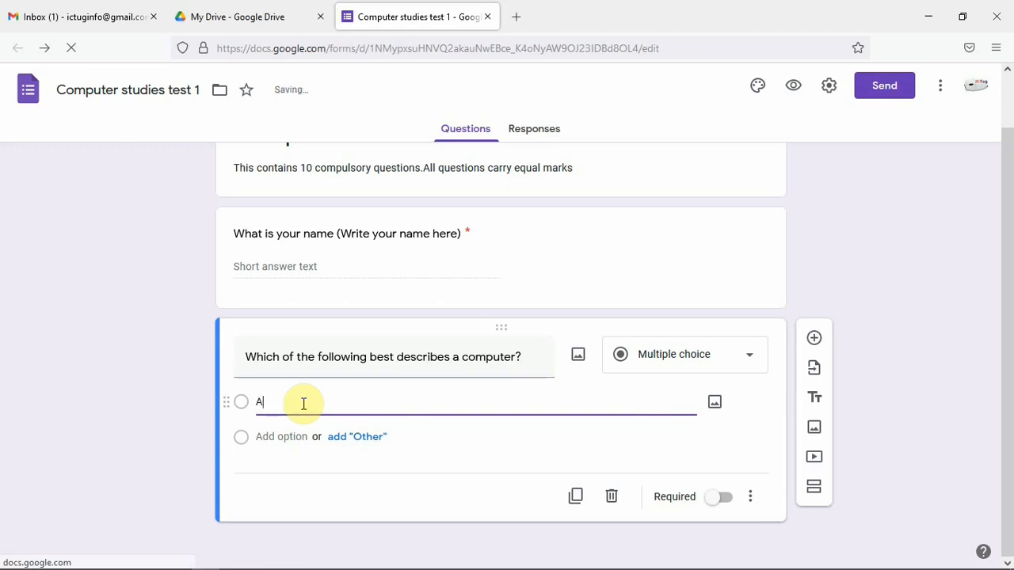
text( mac)
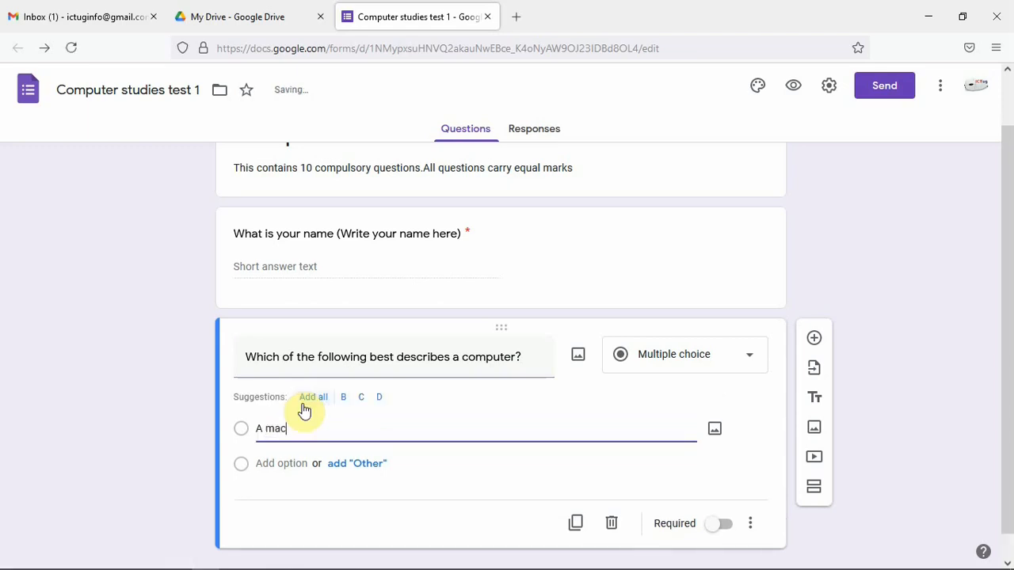
text(hine)
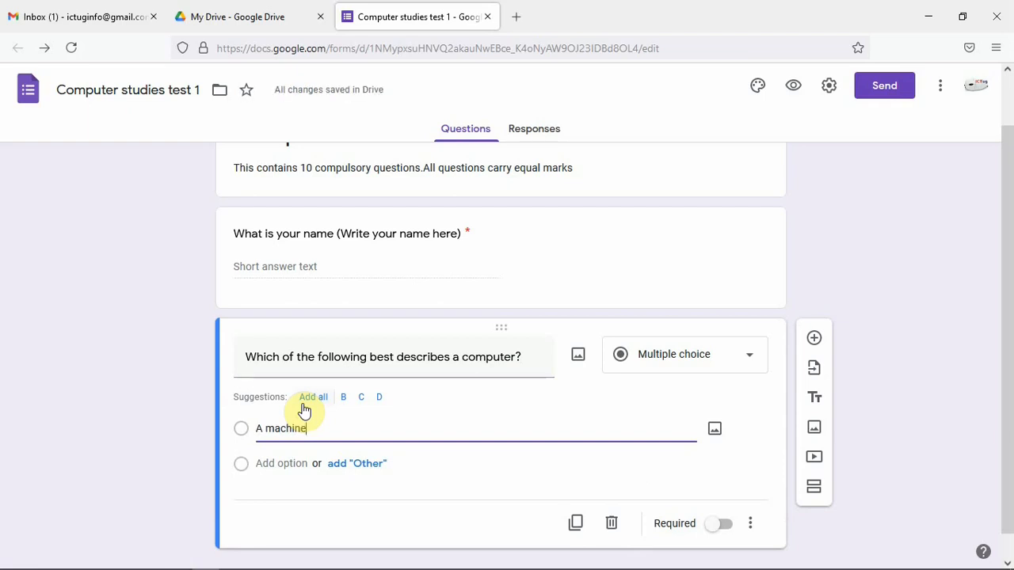
Add a second option "Electronic device for input"
click(291, 463)
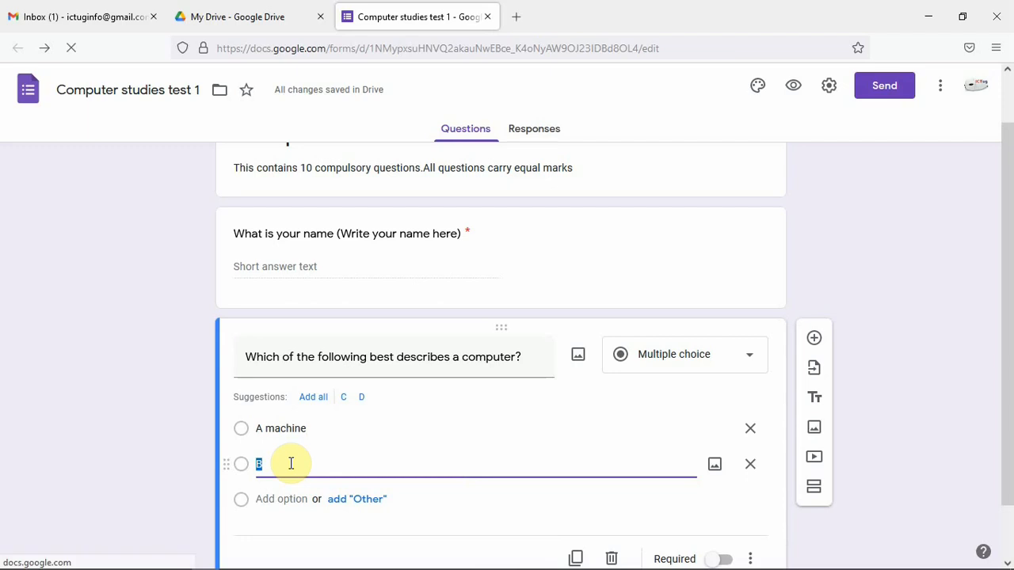
text(Electronic)
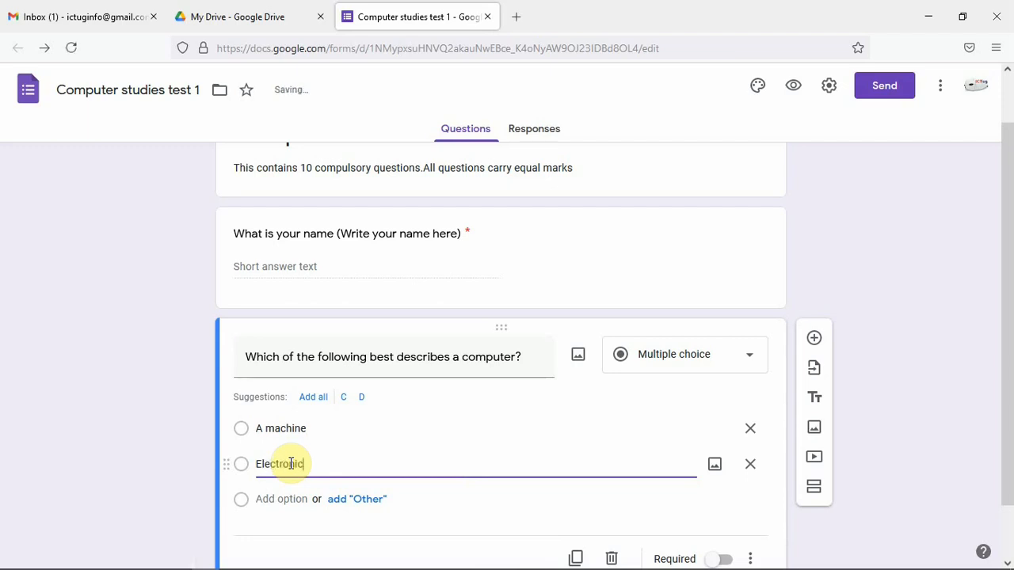
text( devi)
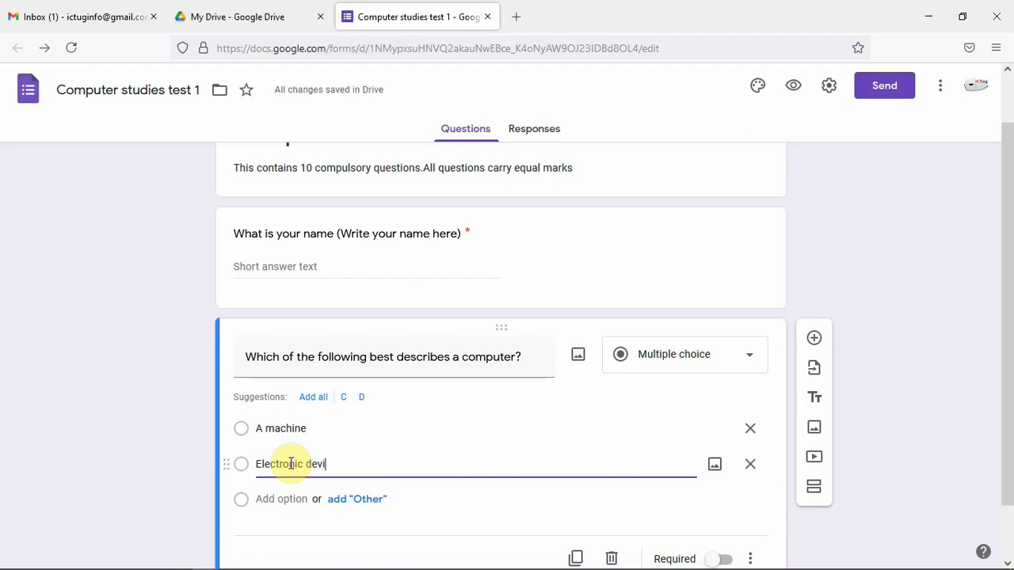
text(ce for)
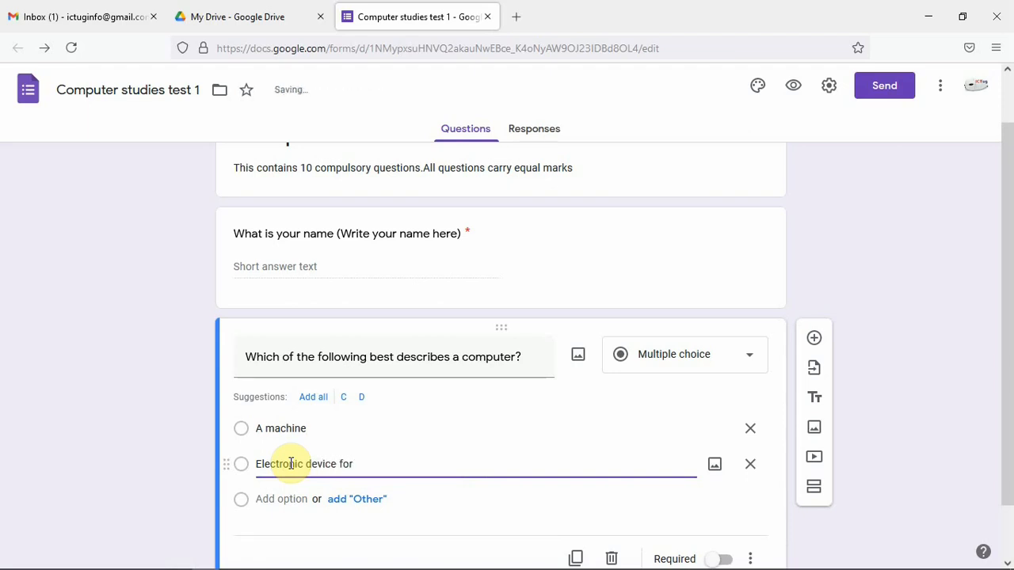
text( input)
key(Return)
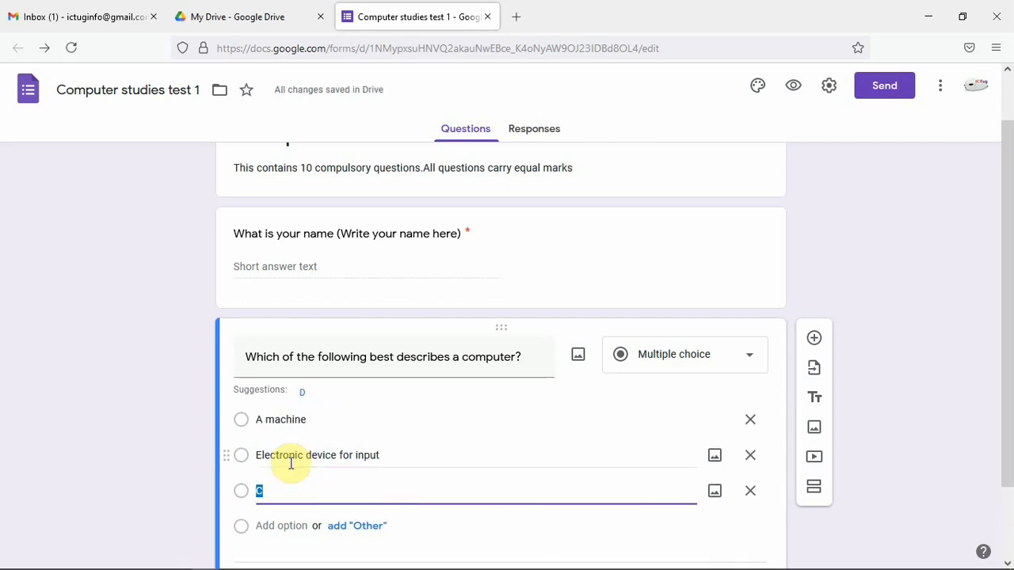
Add a third option "Electronic device for input and processing" and start a fourth option
text(Electronic )
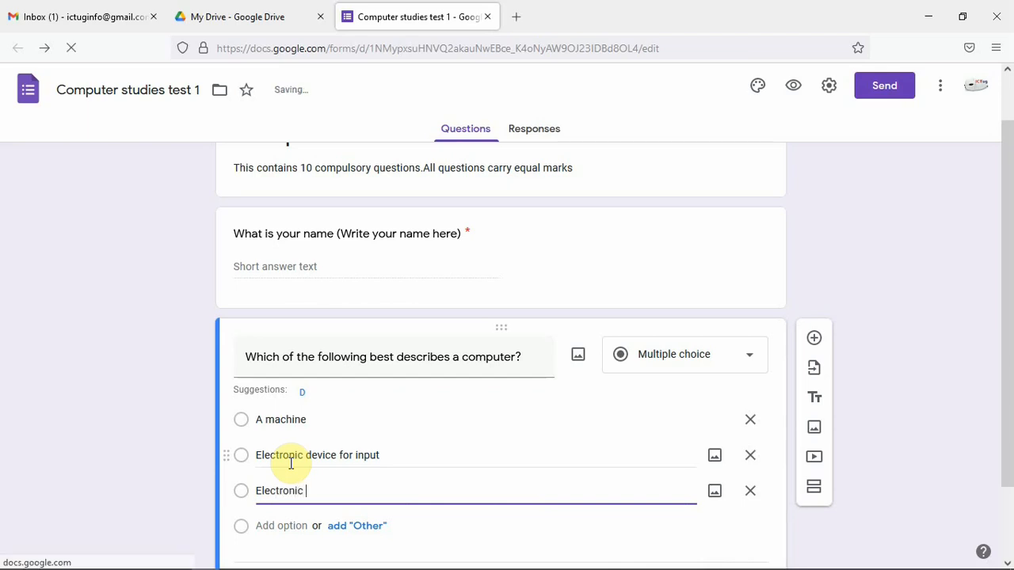
text(devi)
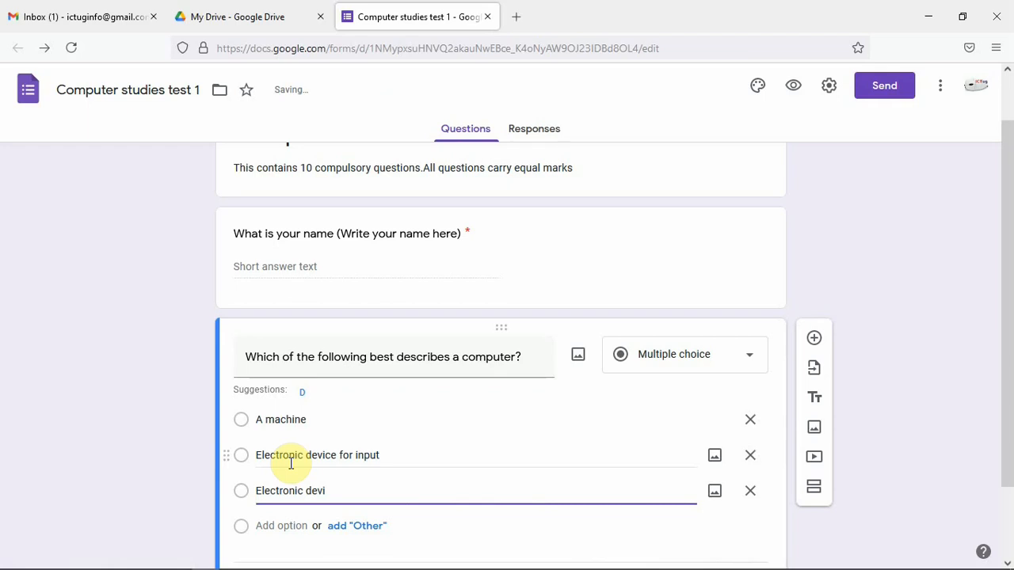
text(ce for input )
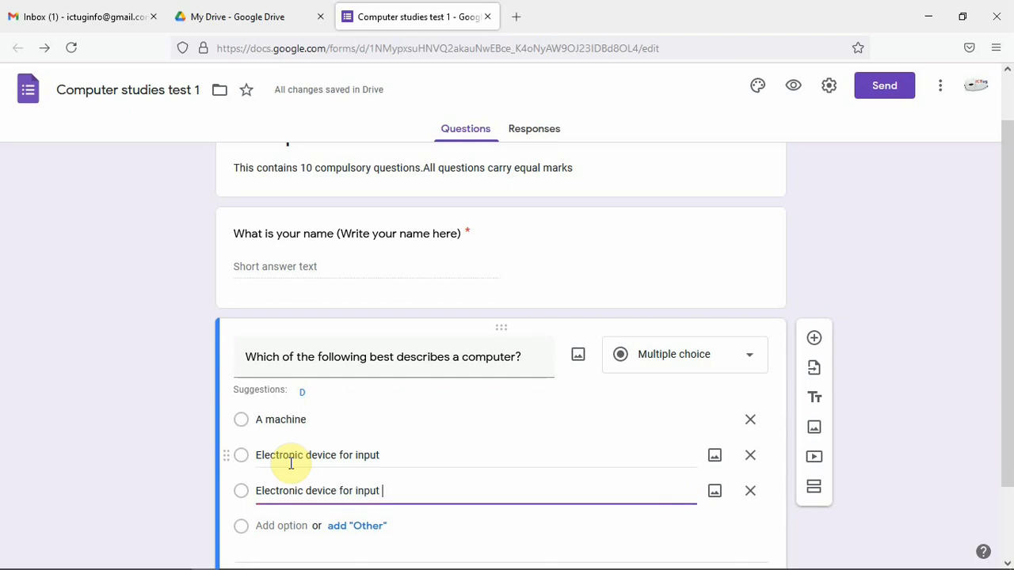
text(and)
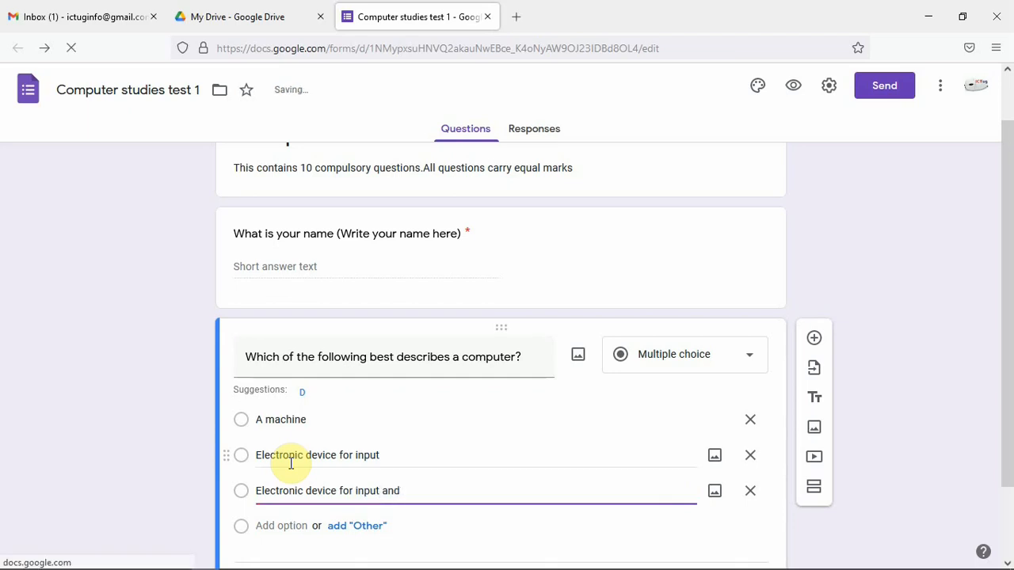
text( processi)
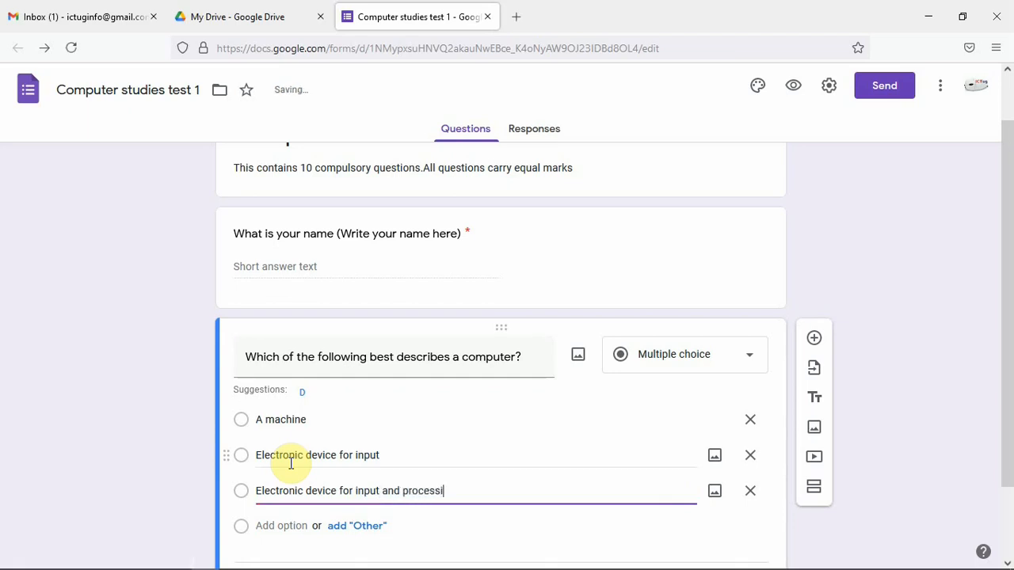
text(ng)
key(Return)
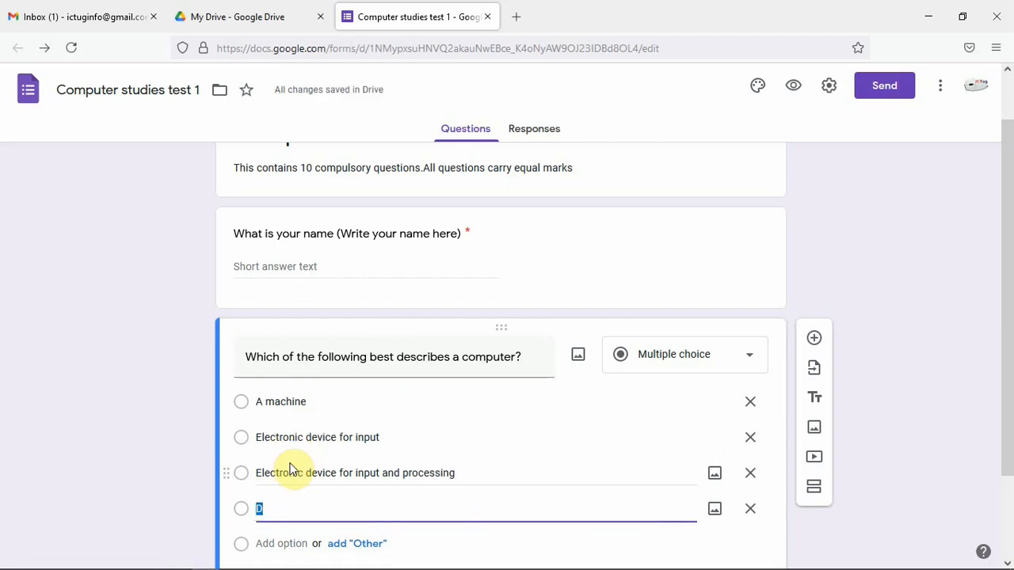
Set the fourth option to "Electronic device for input, processing and output"
text(Electronic)
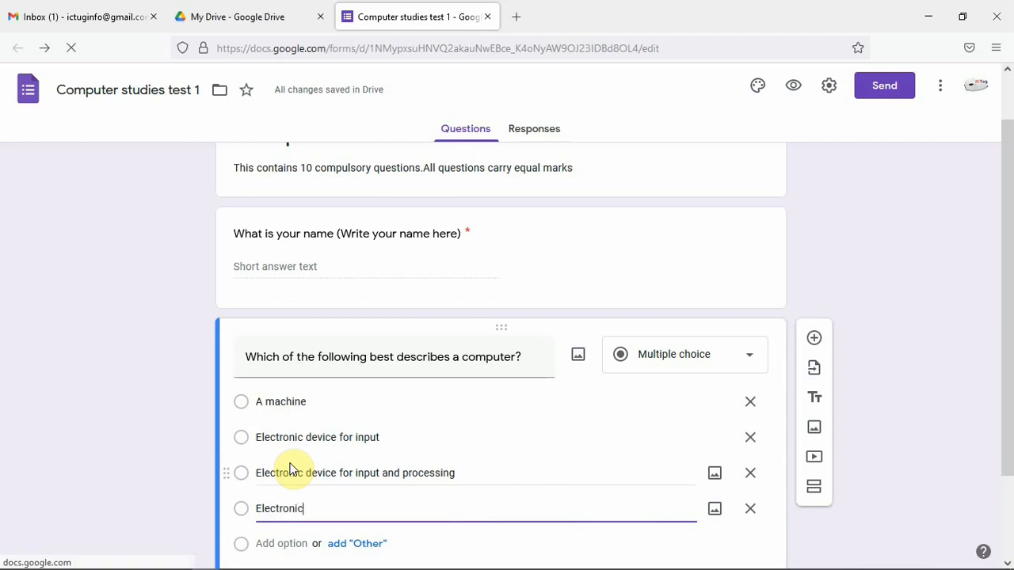
text( dev)
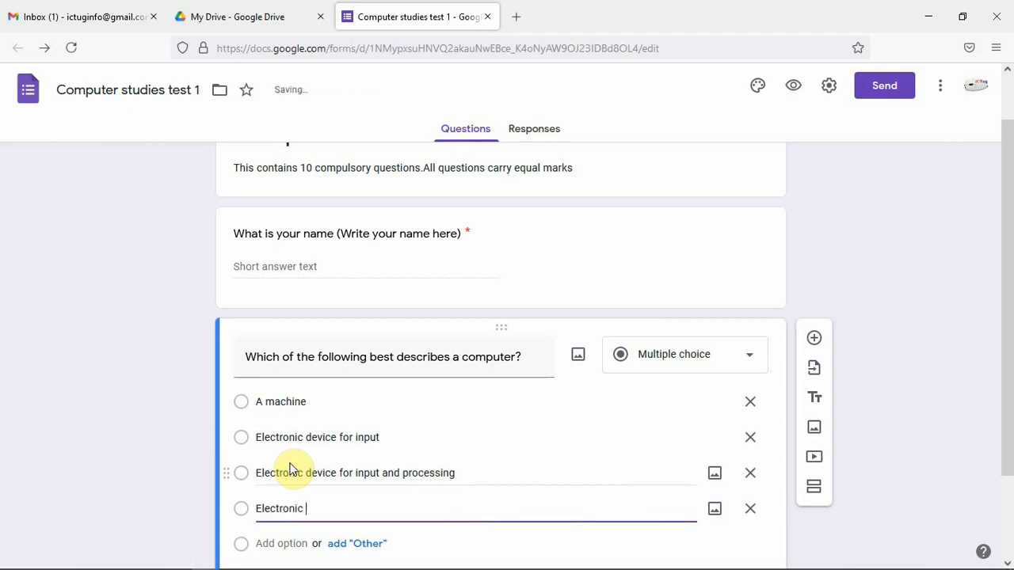
text(ice)
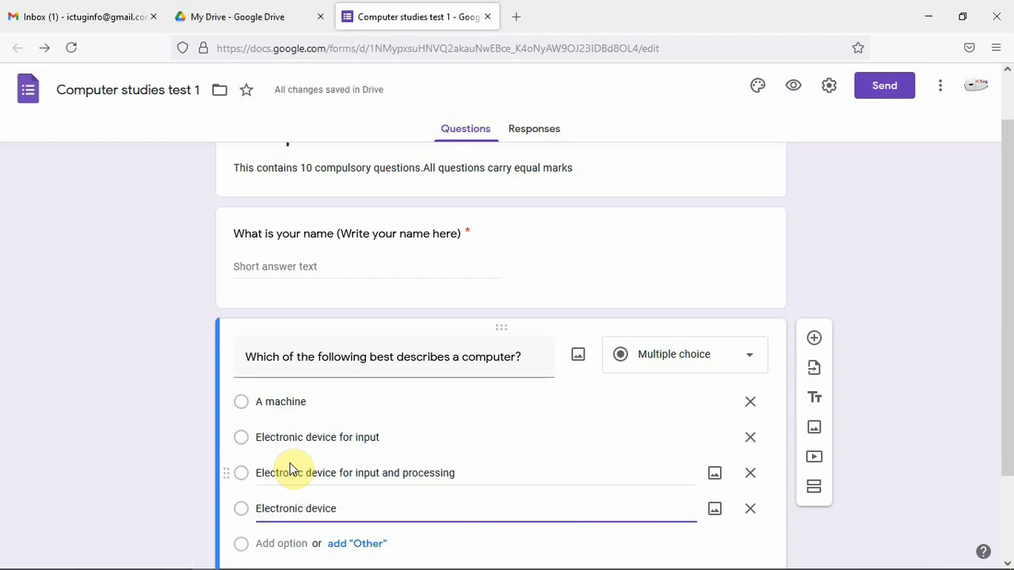
text( for )
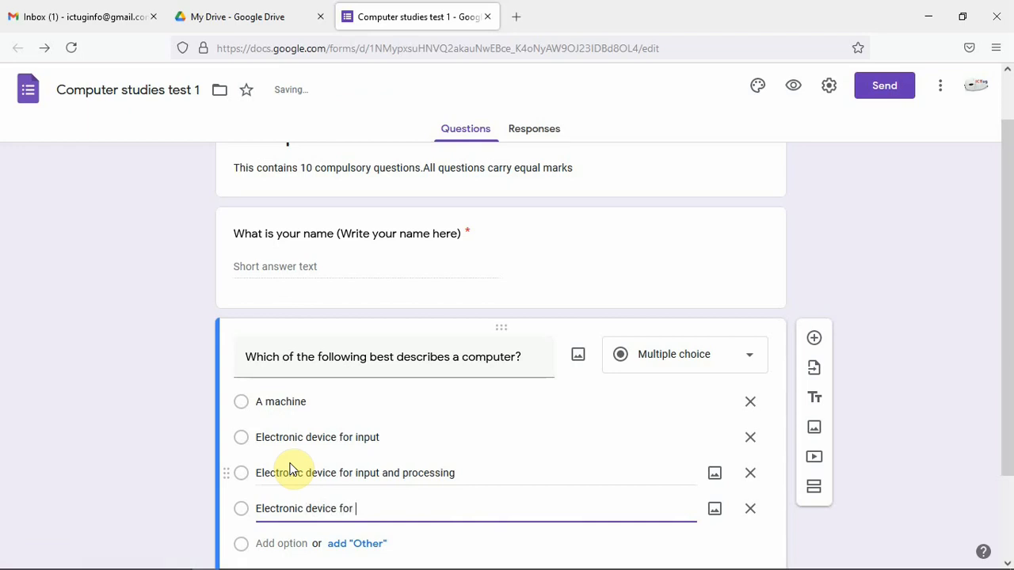
text(inp)
text(u)
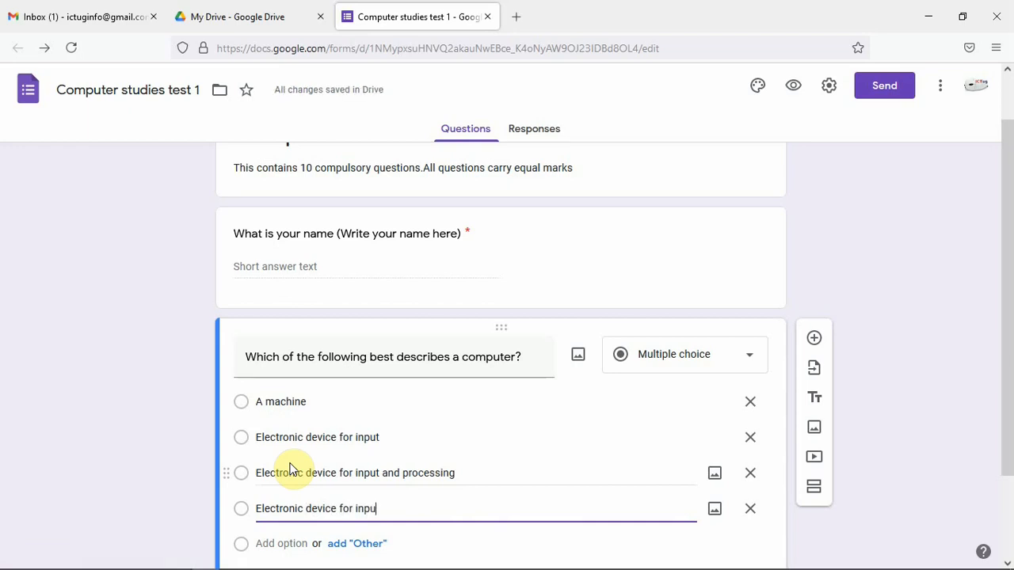
text(t,)
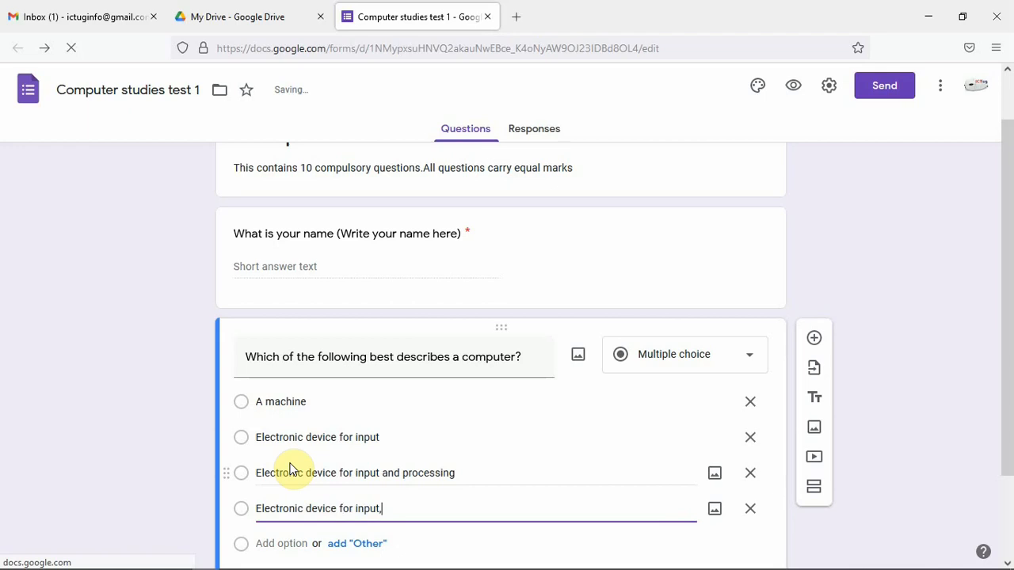
text( pr)
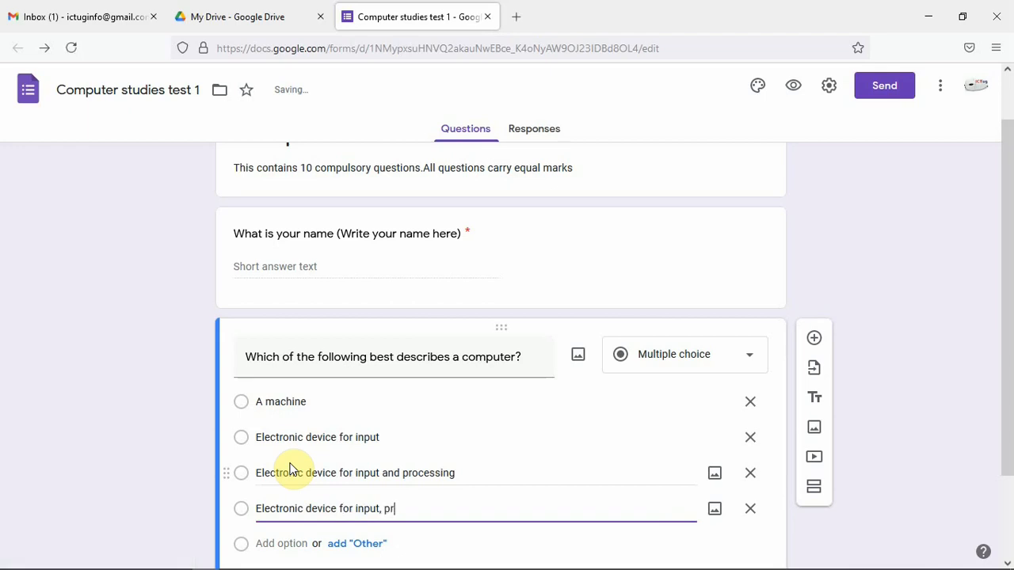
text(ocessing and output)
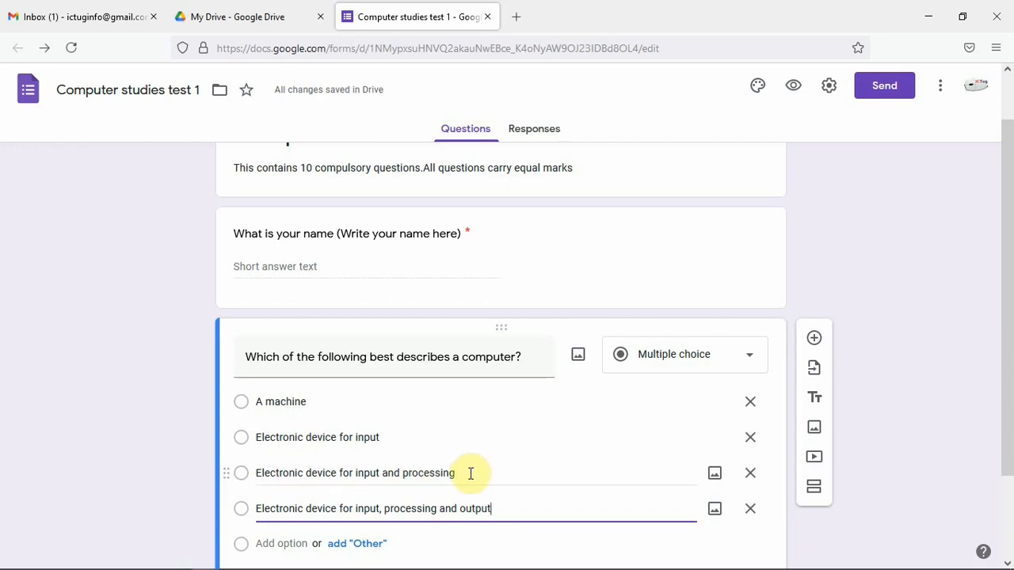
Make the computer question required
scroll(488, 451, down, 1)
scroll(491, 455, down, 1)
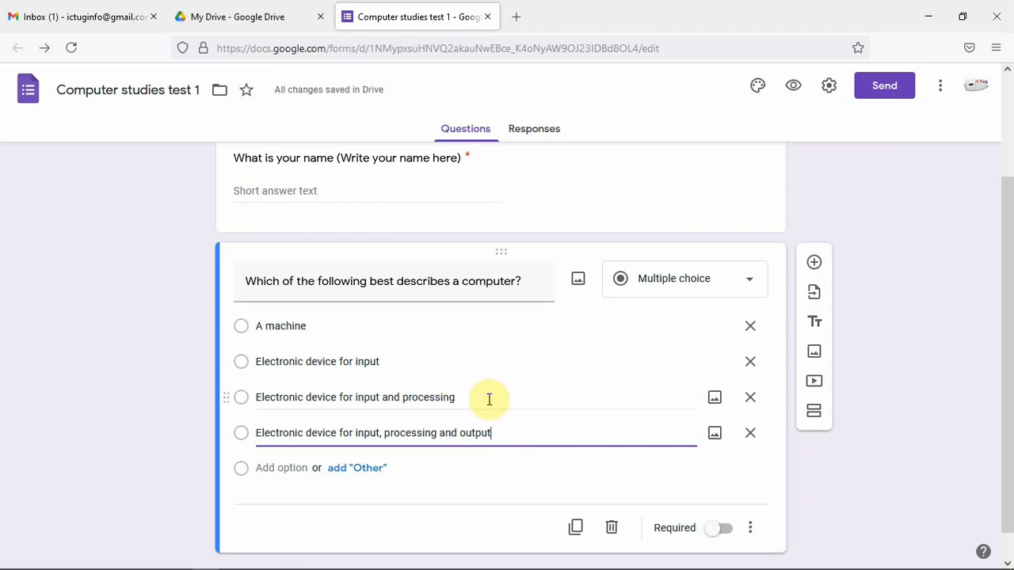
click(721, 530)
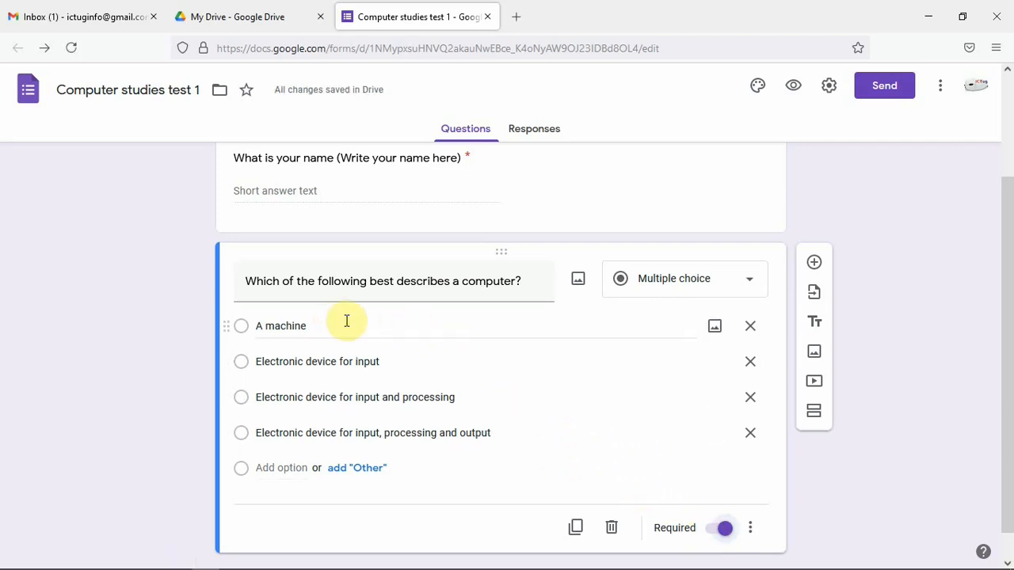
In the form settings, turn on the progress bar and turn off the link to submit another response
click(829, 89)
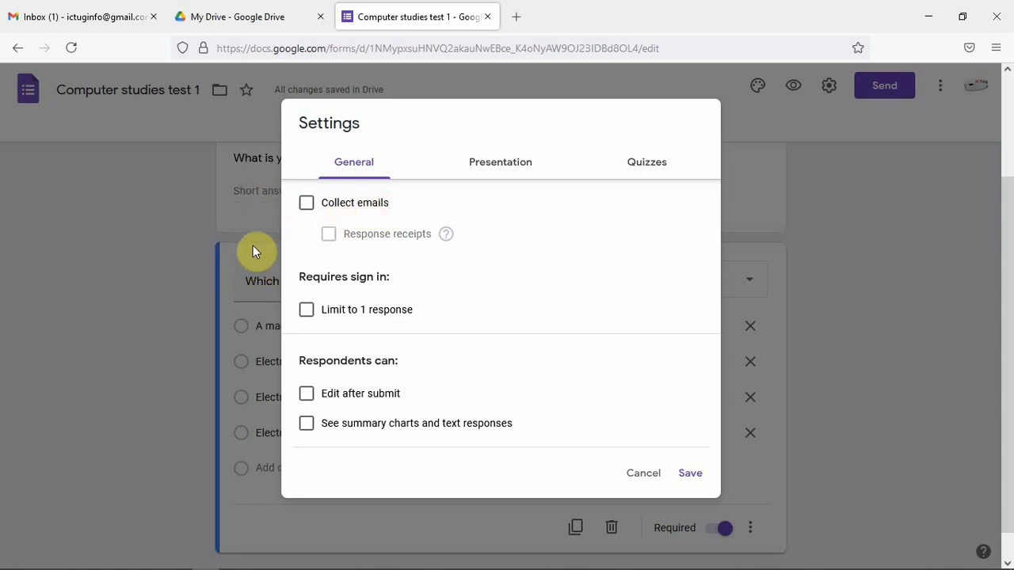
click(310, 205)
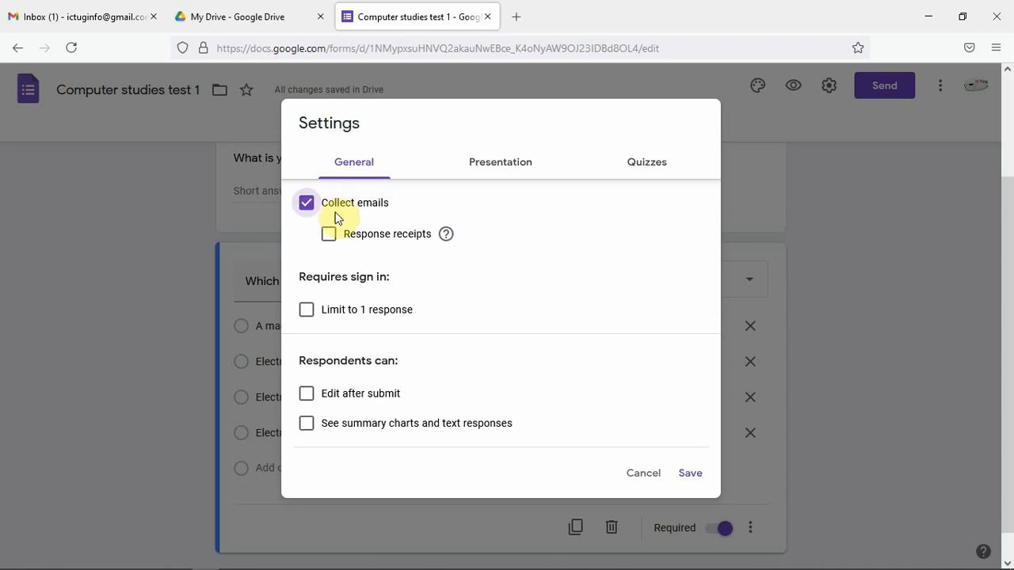
click(310, 207)
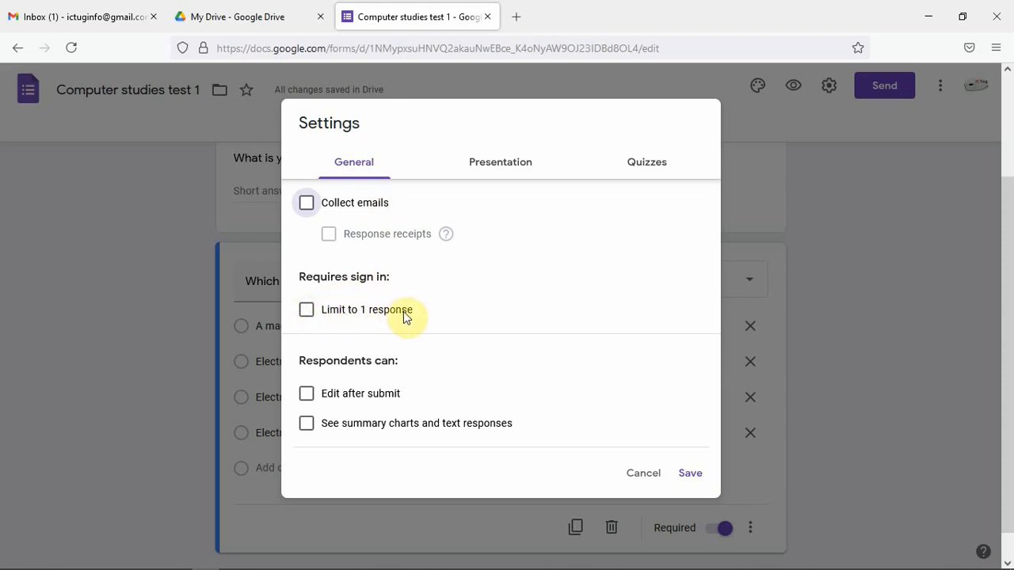
click(308, 312)
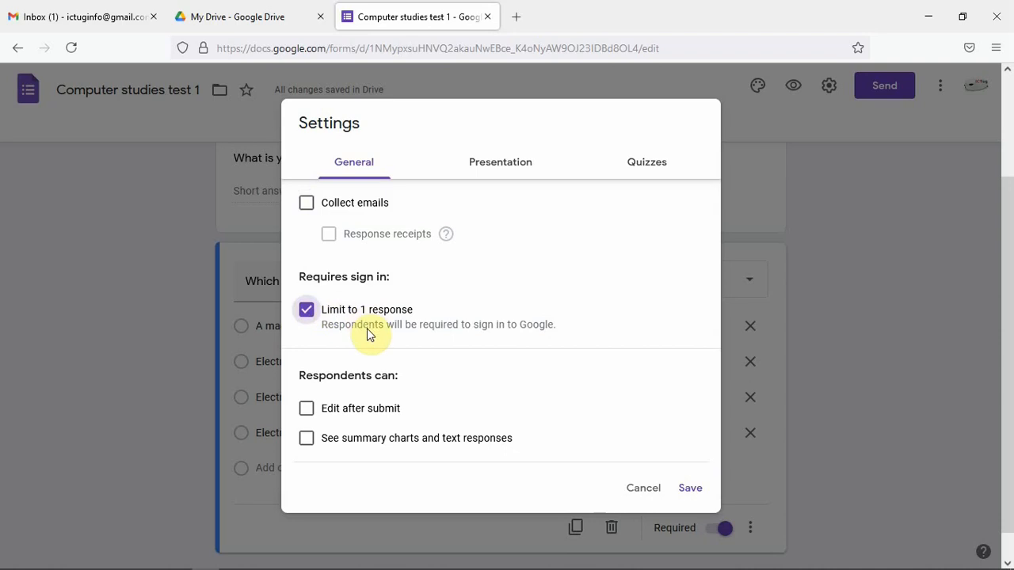
click(309, 313)
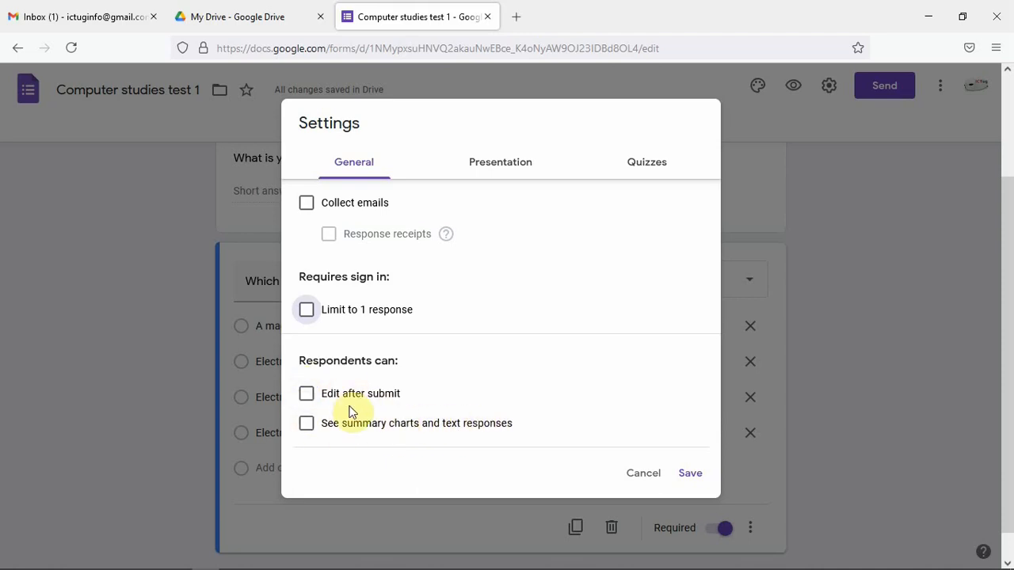
click(500, 167)
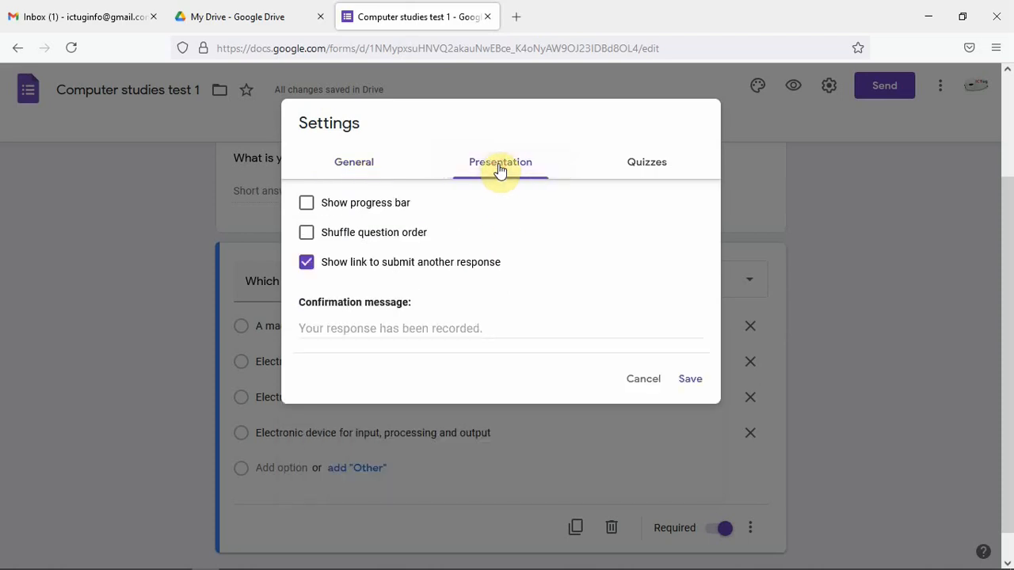
click(311, 211)
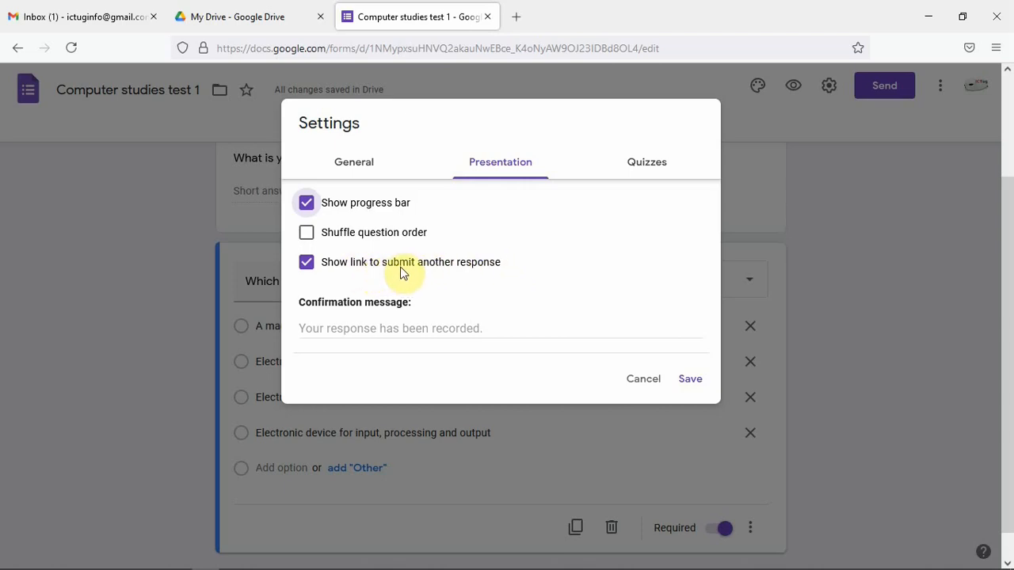
click(307, 265)
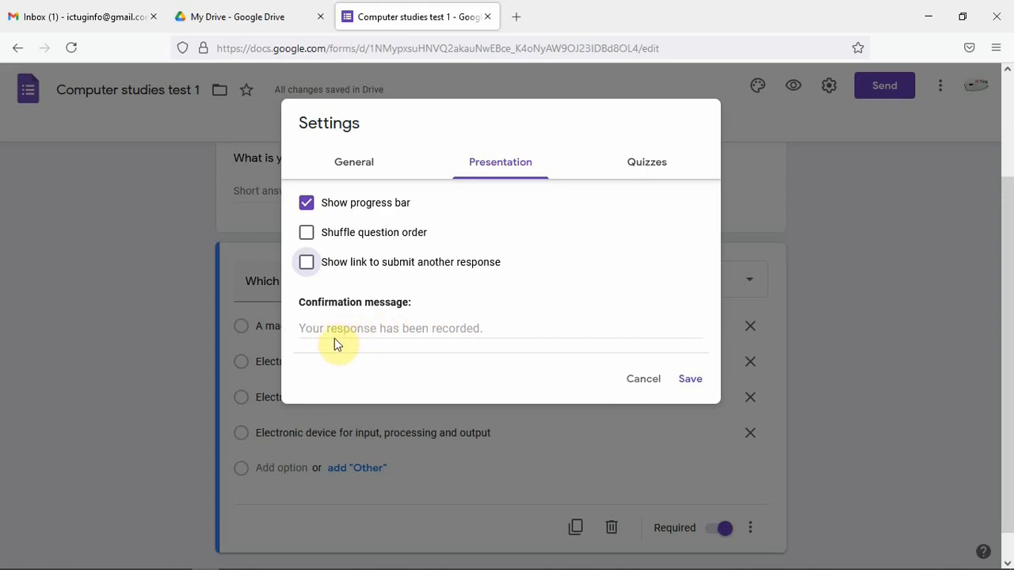
Set the confirmation message to "Well received, please view your score"
click(484, 328)
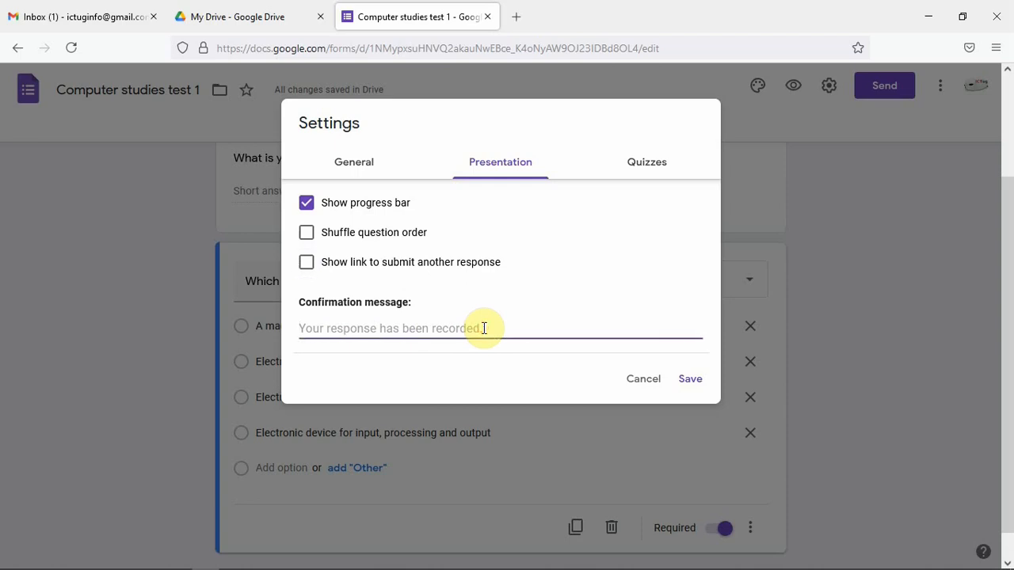
text(We)
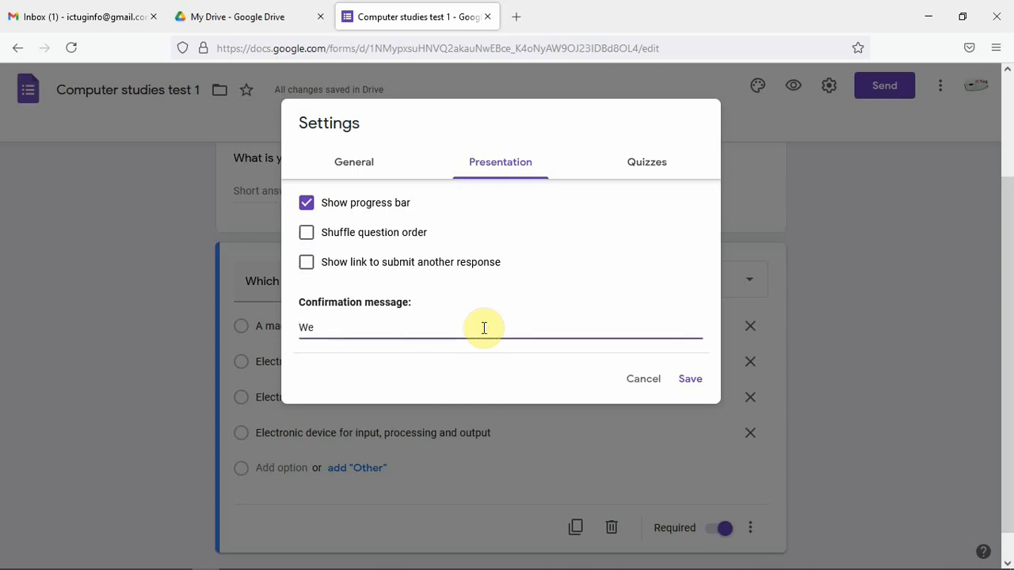
text(ll received, please vi)
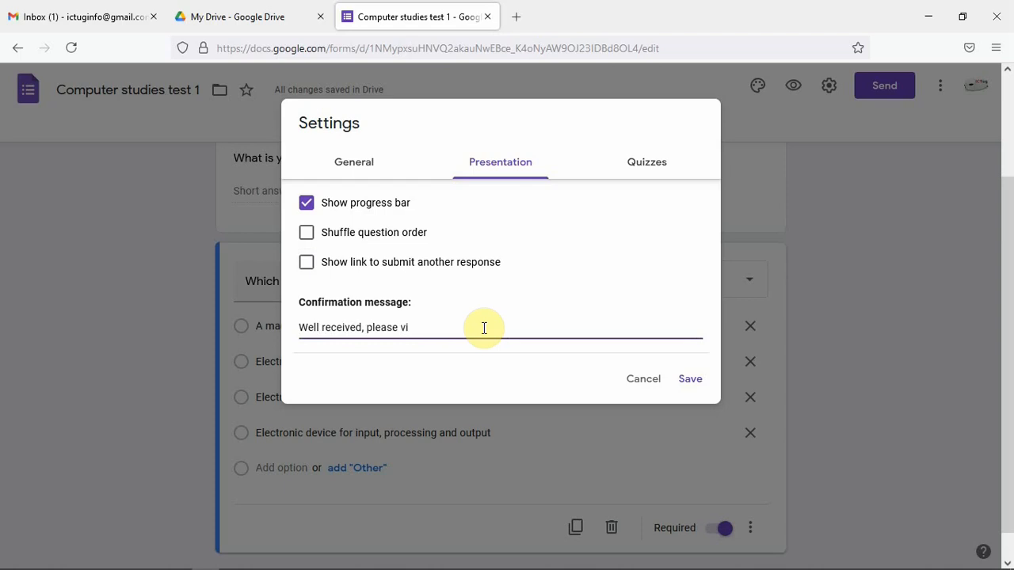
text(ew your score)
Turn on the option to make the form a quiz
click(651, 167)
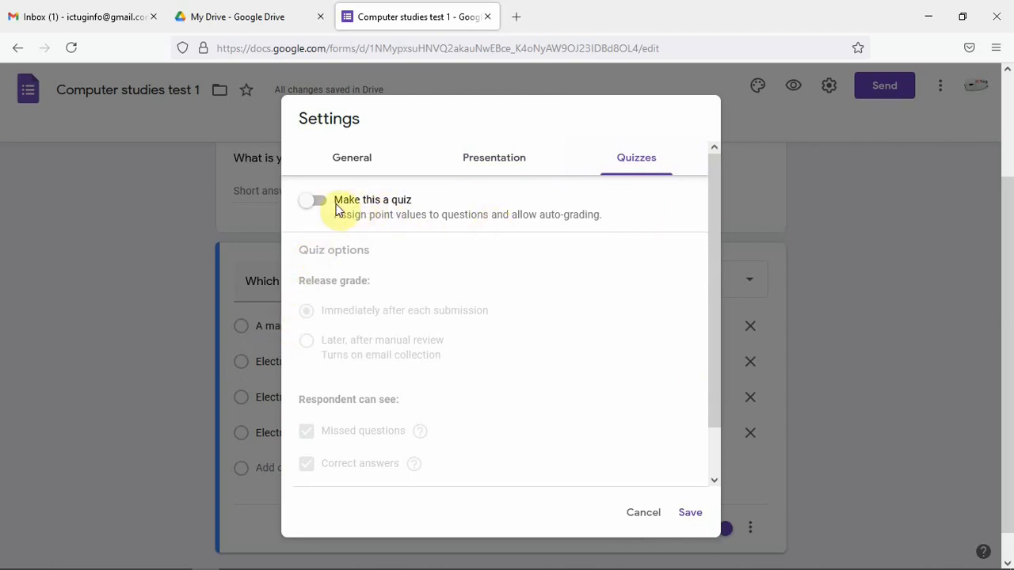
click(310, 200)
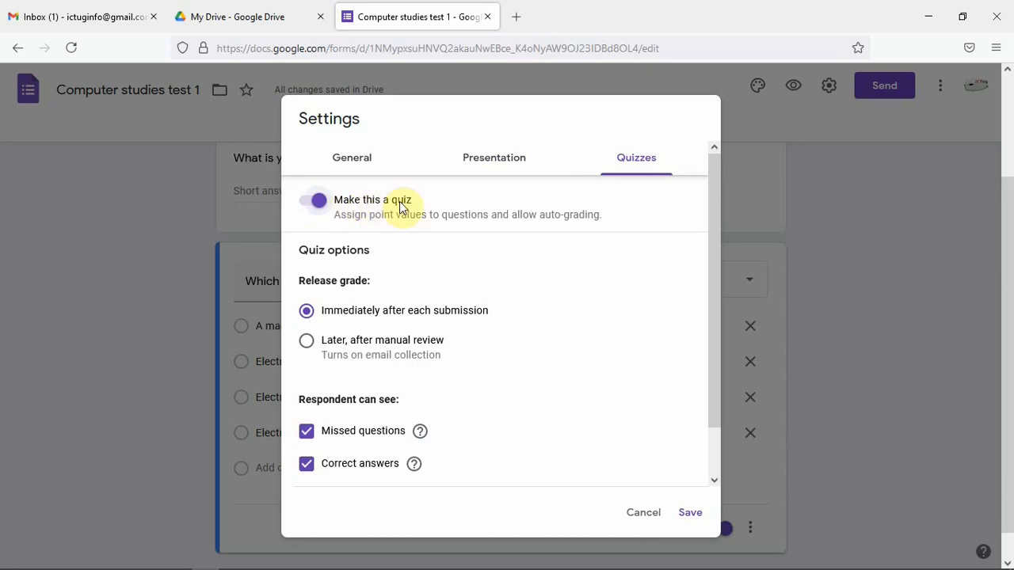
click(313, 203)
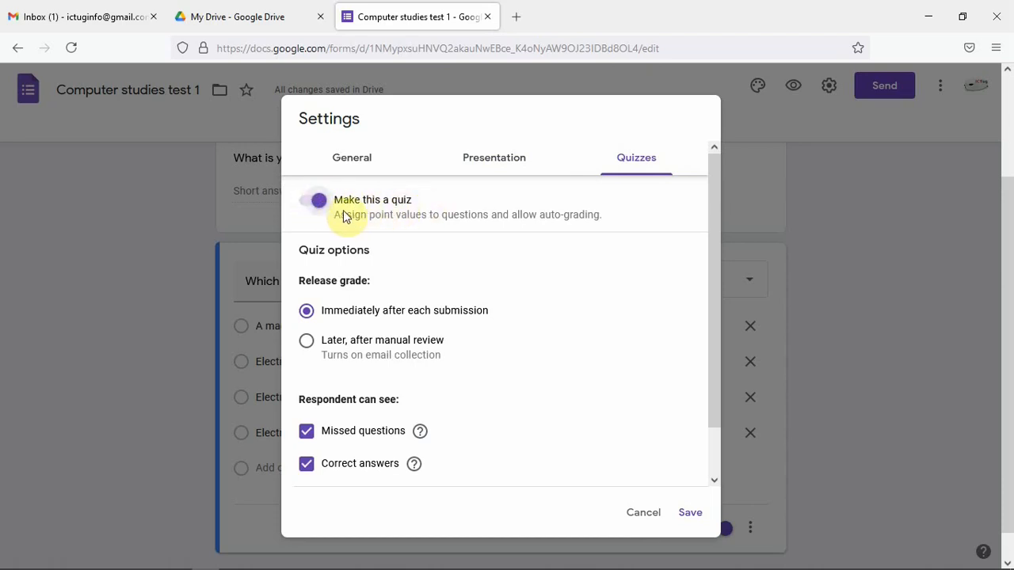
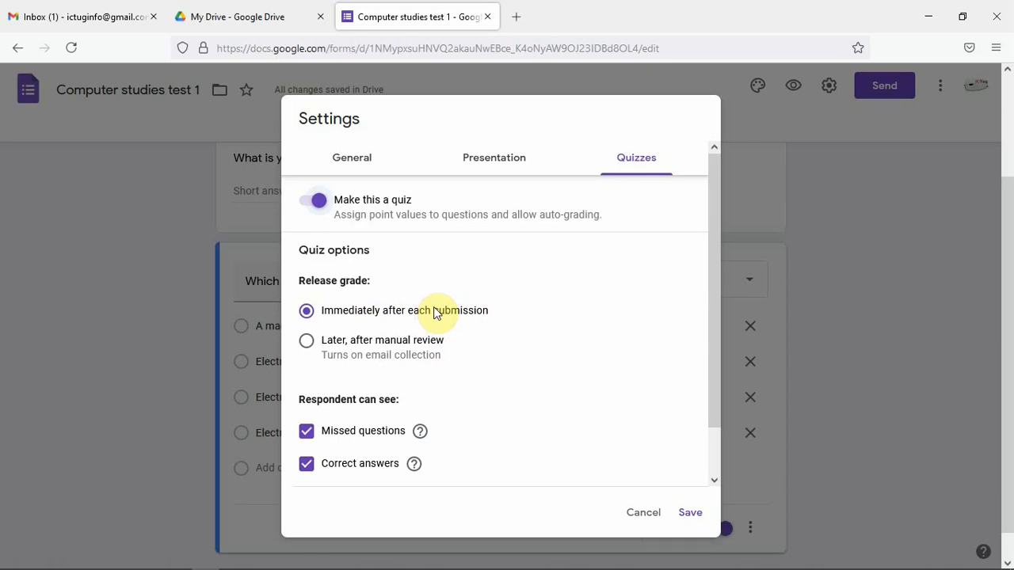
Save the quiz settings with grades released immediately after each submission
scroll(438, 369, down, 1)
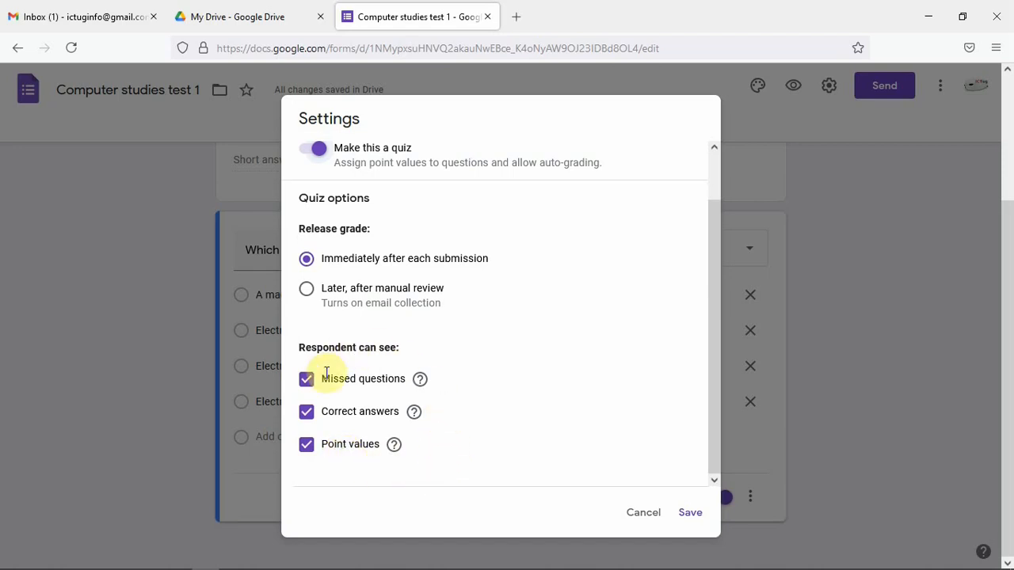
click(693, 511)
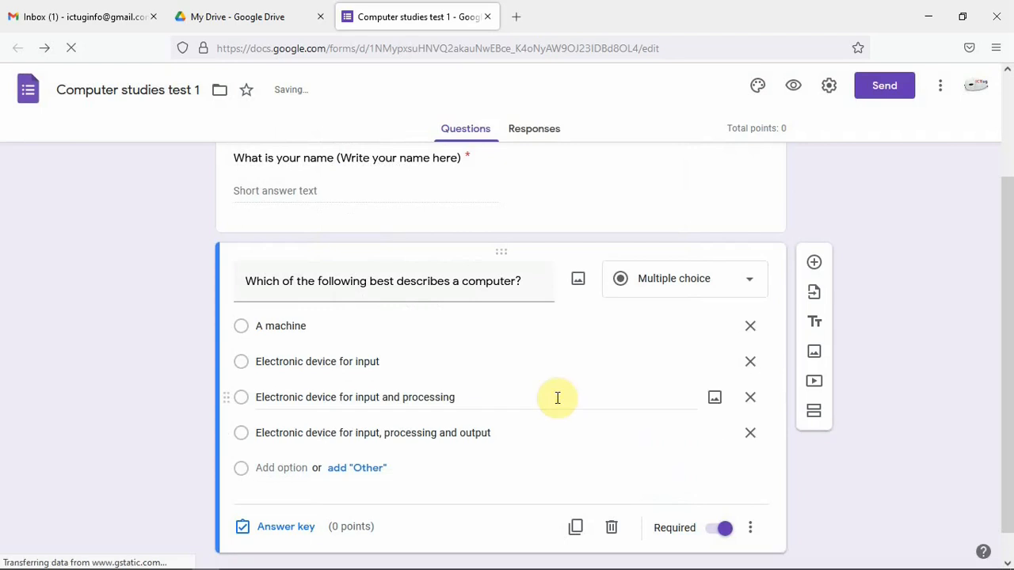
Open the answer key for the computer question, mark 'Electronic device for input, processing and output' correct and set 2 points
scroll(506, 327, down, 1)
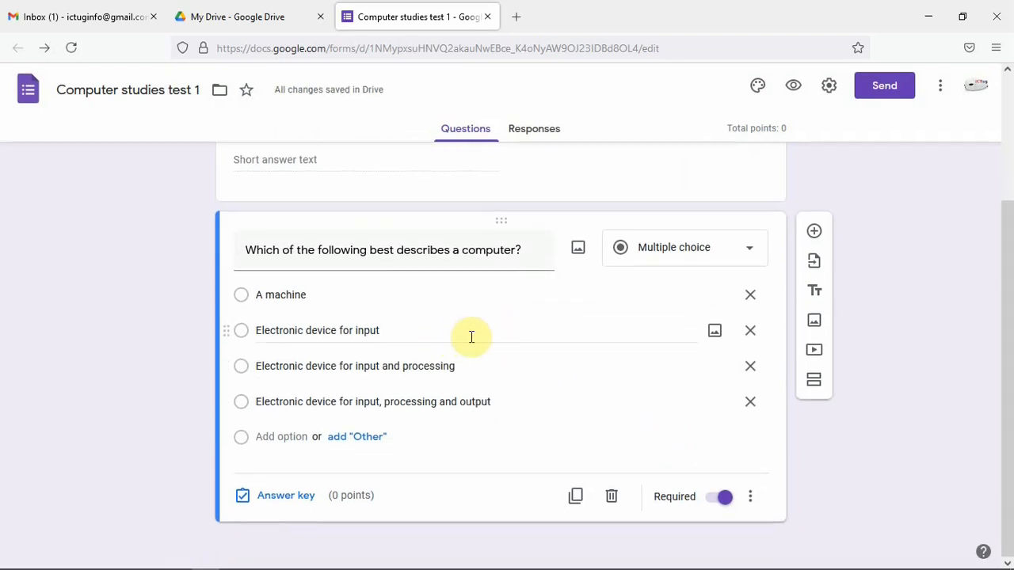
click(293, 496)
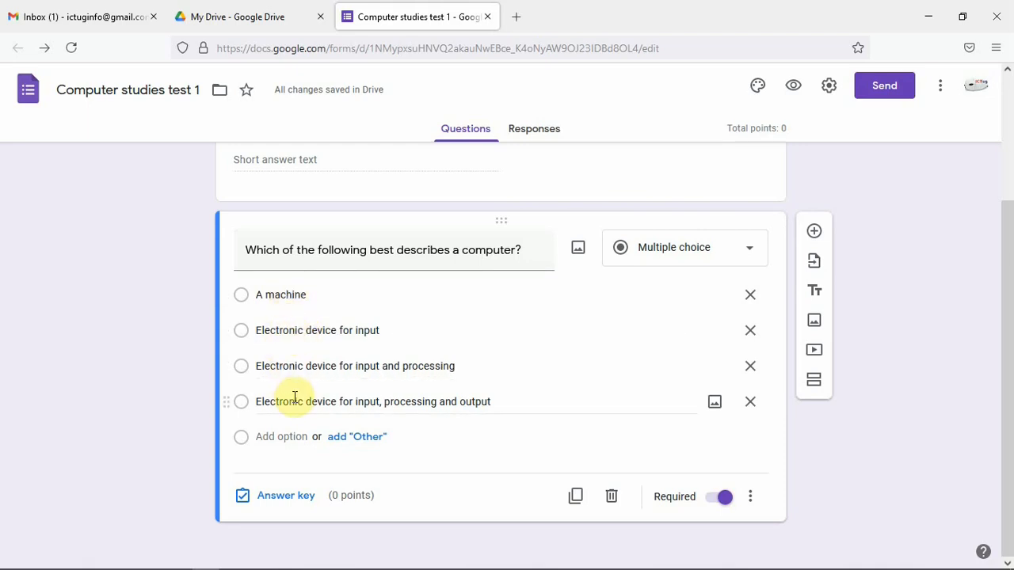
click(286, 497)
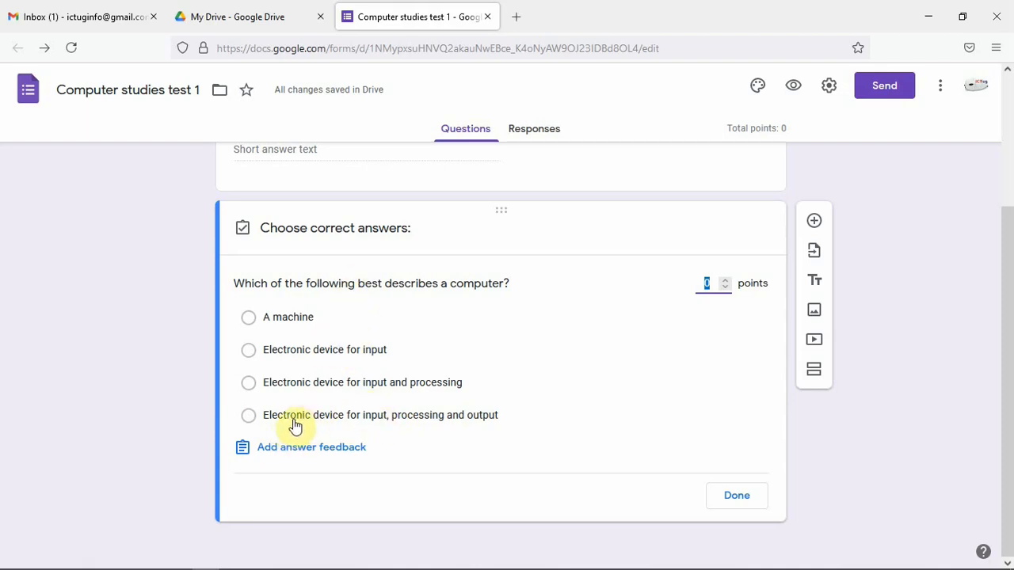
click(248, 416)
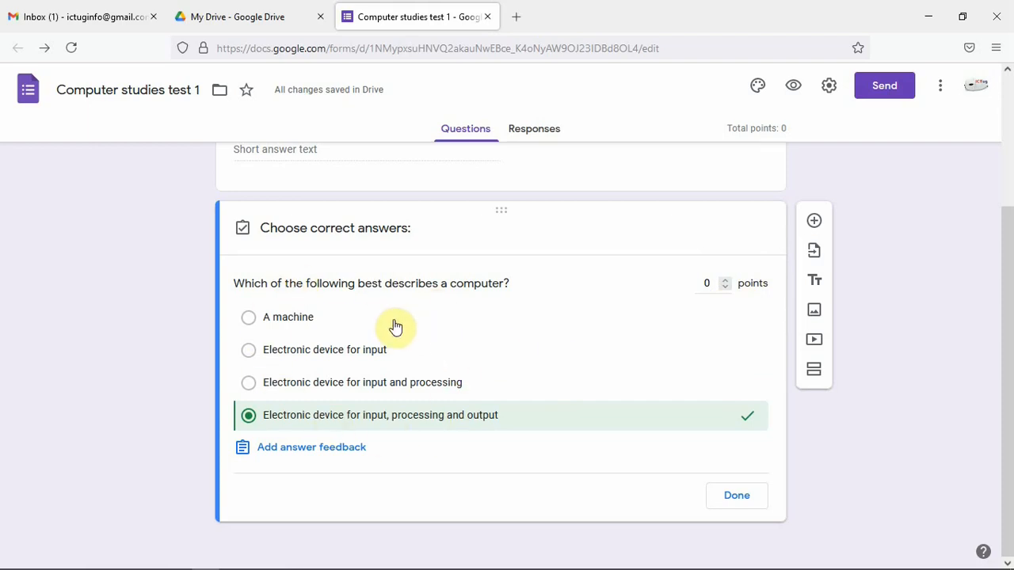
click(725, 280)
click(725, 281)
Add correct-answer feedback 'Electronic device for input, processing and output' to the computer question
click(301, 453)
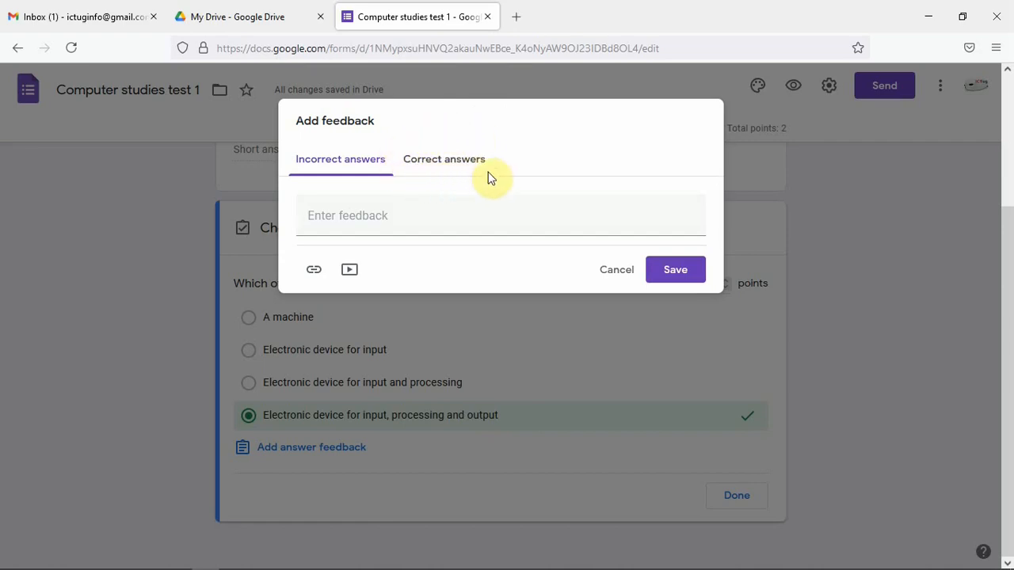
click(435, 168)
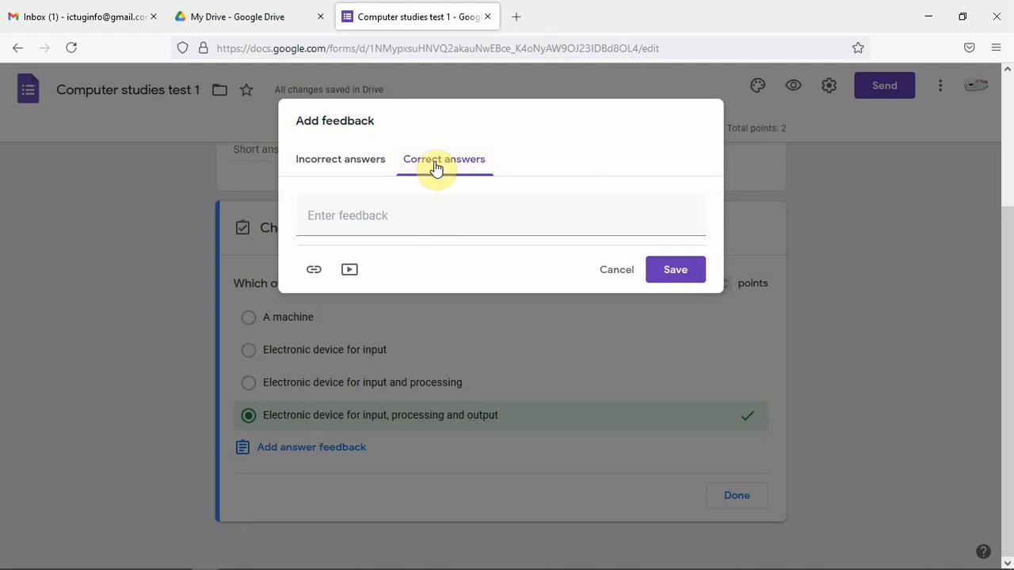
click(351, 217)
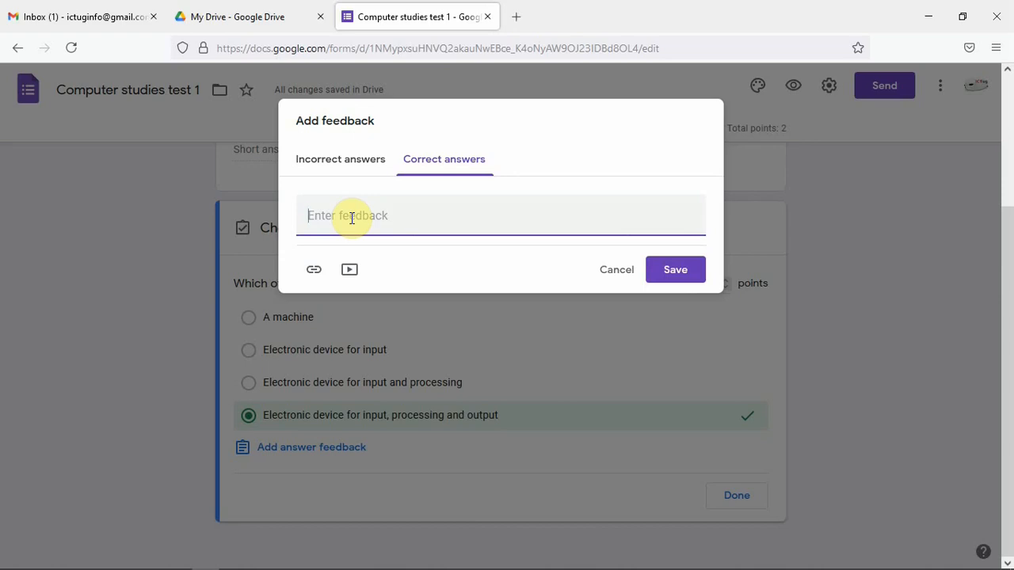
text(Electronic device)
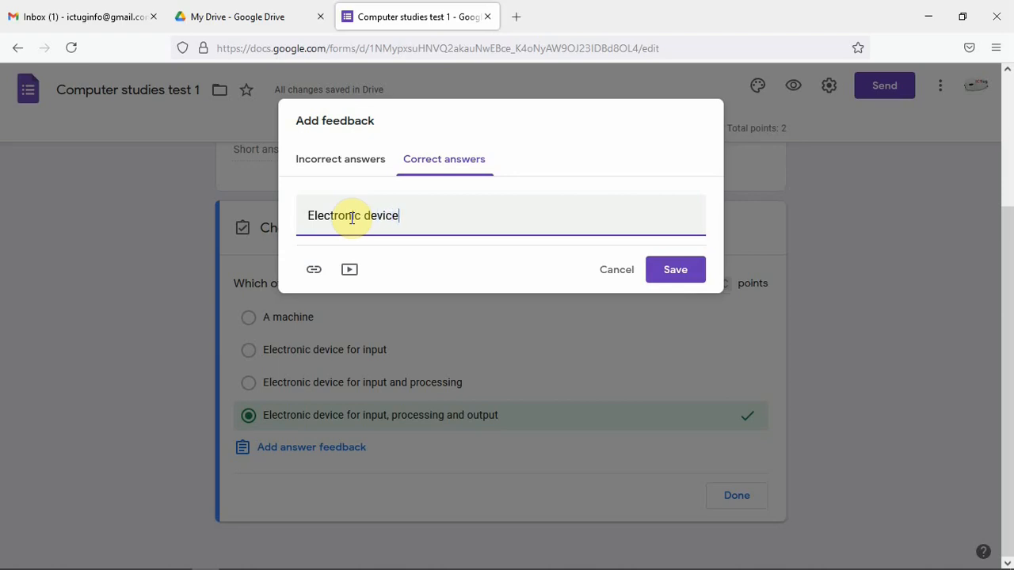
text( for input, processing)
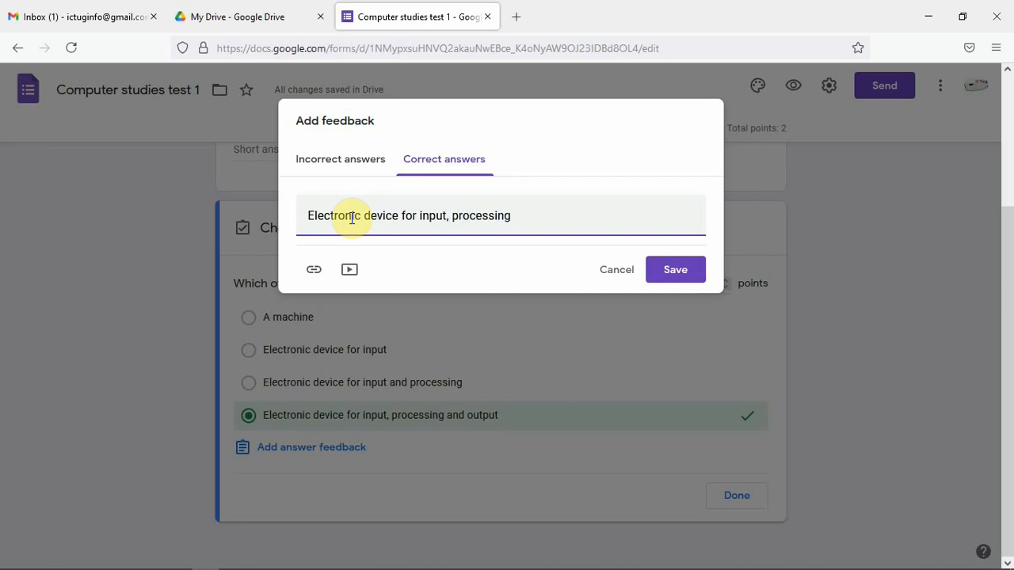
text( and output)
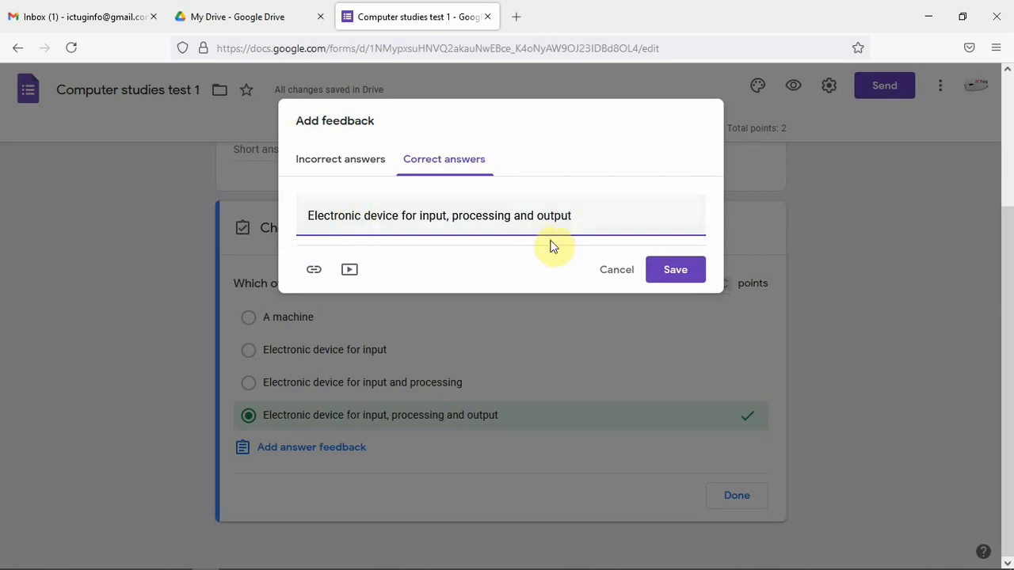
click(686, 273)
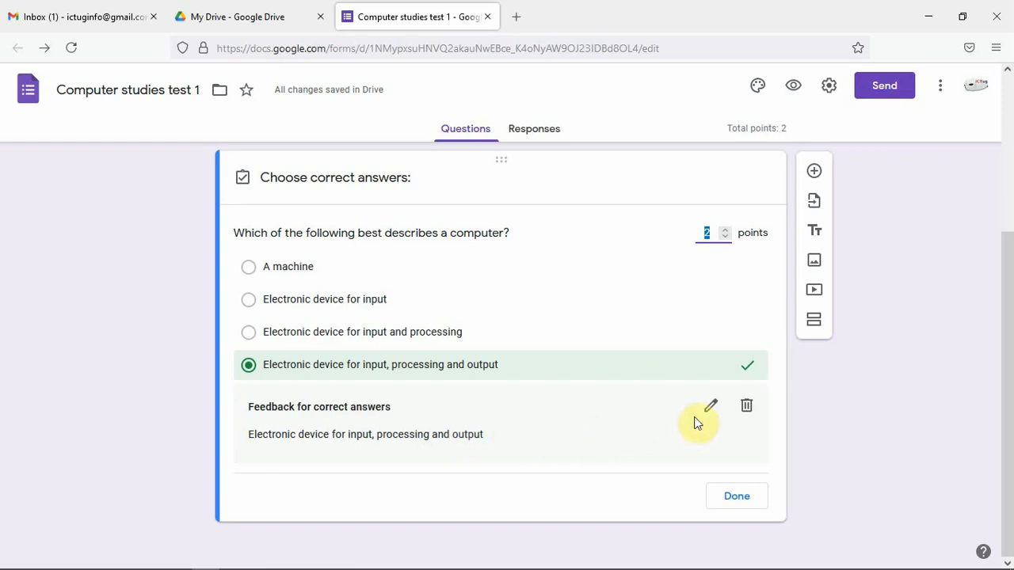
Reopen the correct-answer feedback, save it unchanged, and finish editing the answer key
click(713, 408)
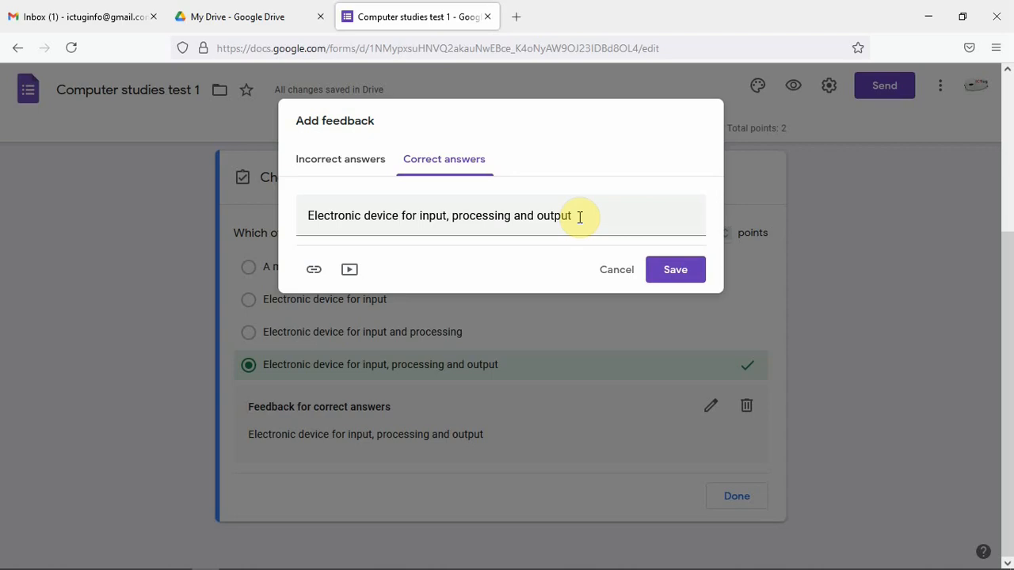
click(673, 271)
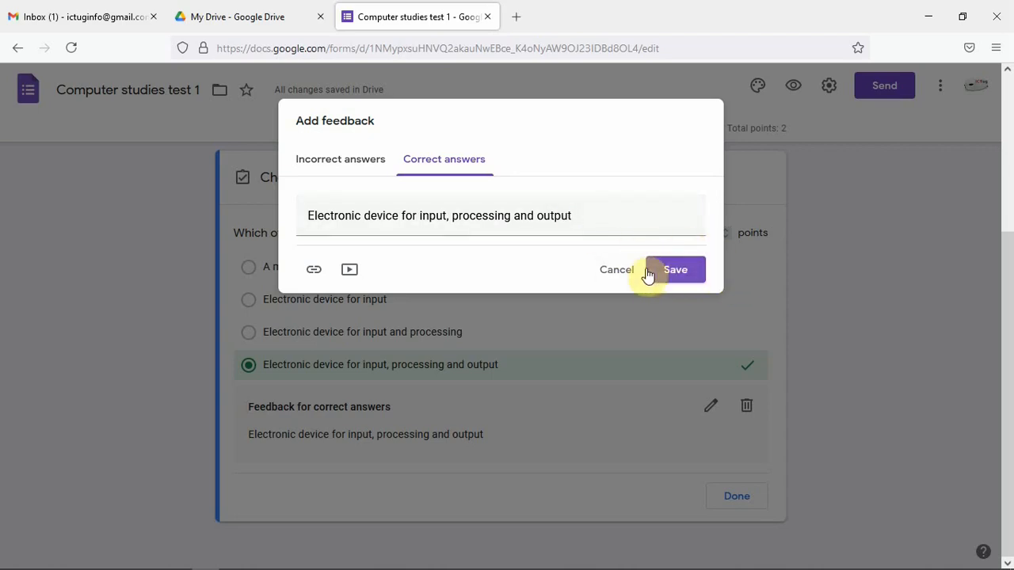
click(664, 273)
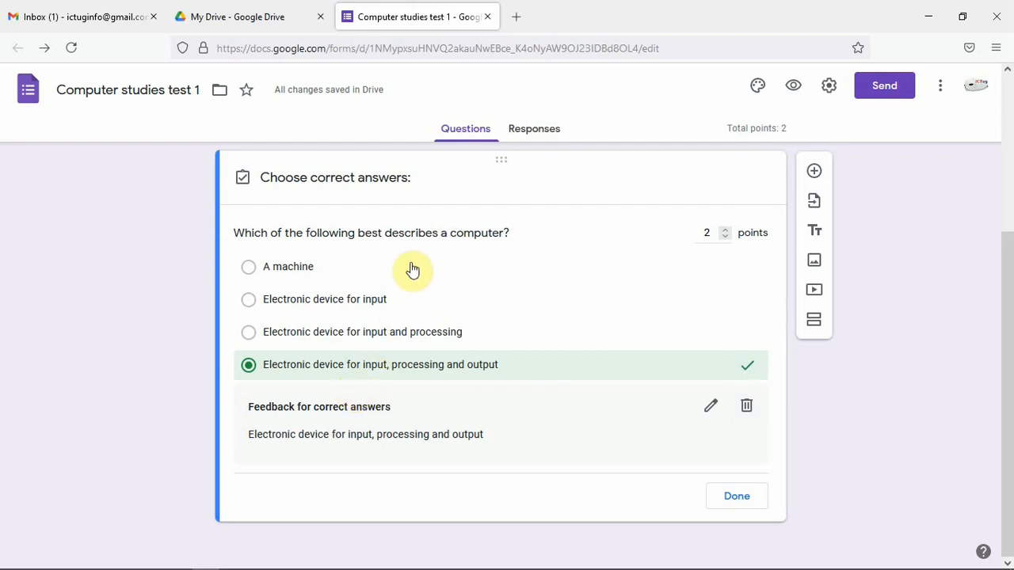
click(734, 497)
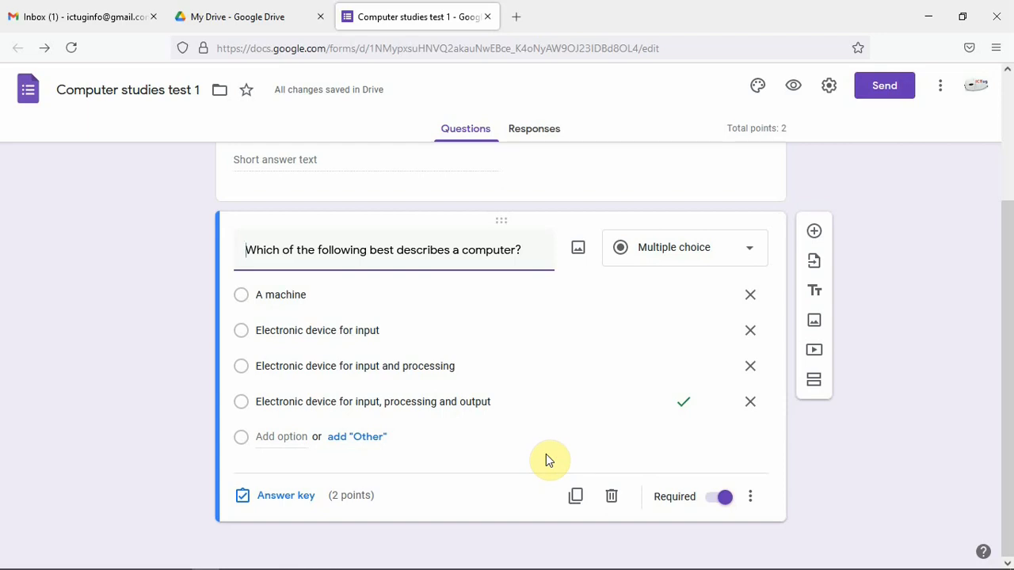
Add a new blank multiple-choice question below the computer question and open the form preview
click(816, 233)
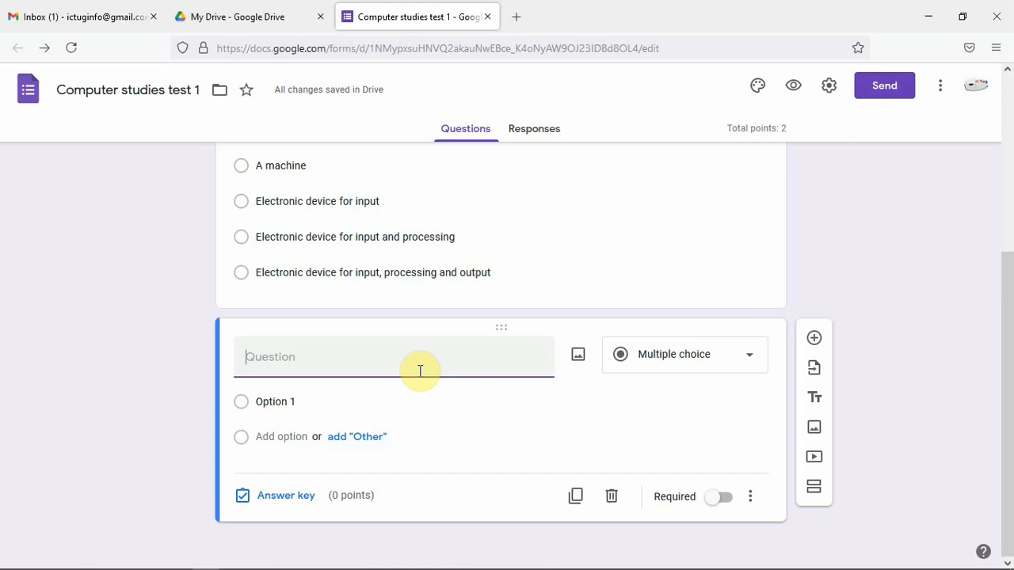
scroll(507, 309, up, 1)
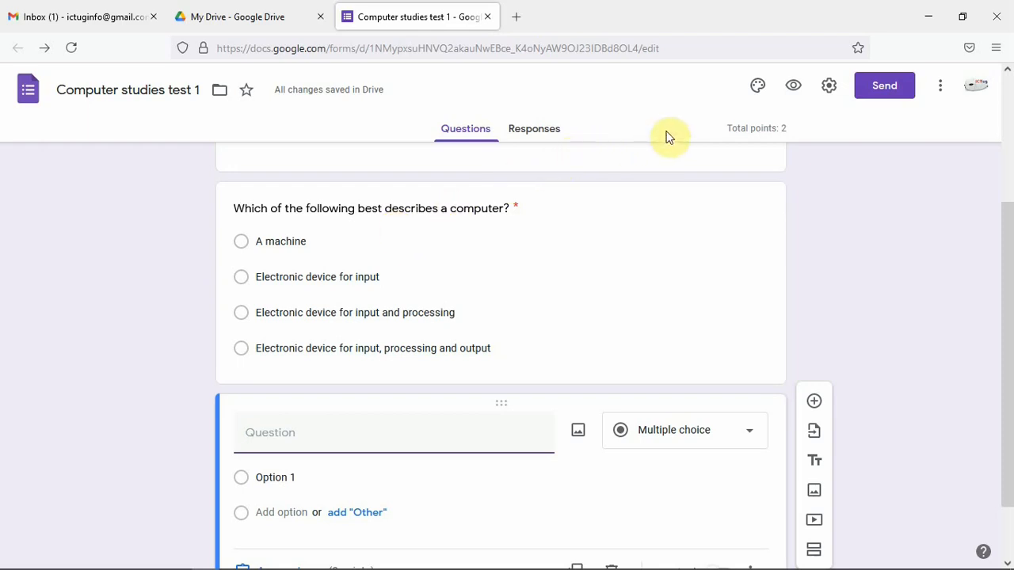
click(791, 92)
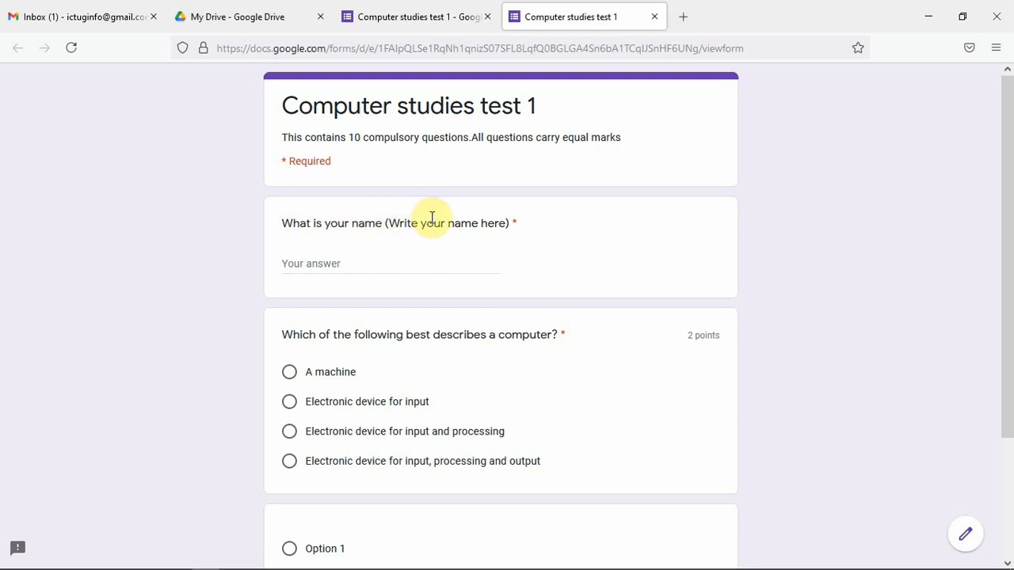
In the preview, enter a respondent's name, choose 'Electronic device for input', submit the form and view the score
click(325, 265)
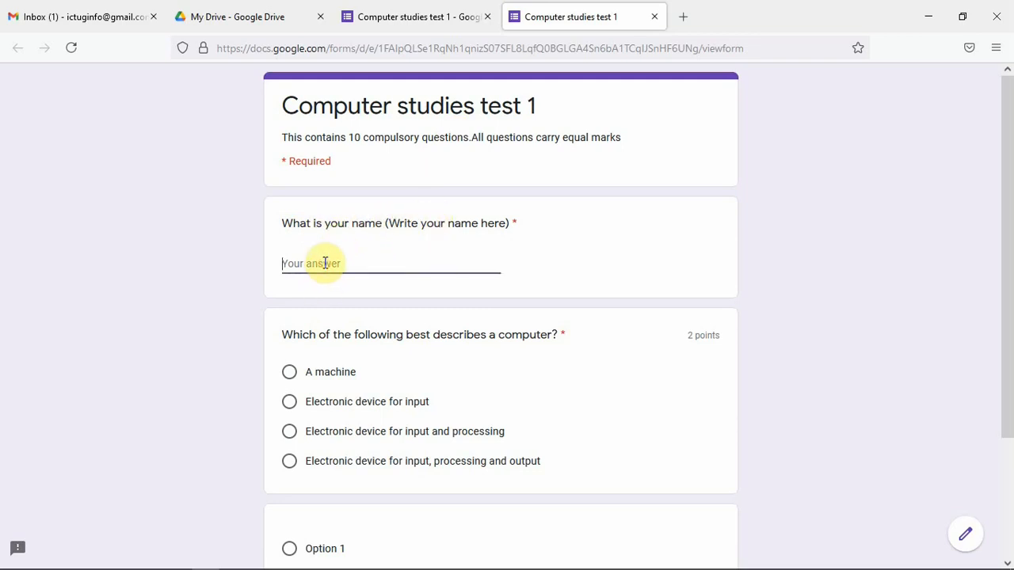
click(289, 406)
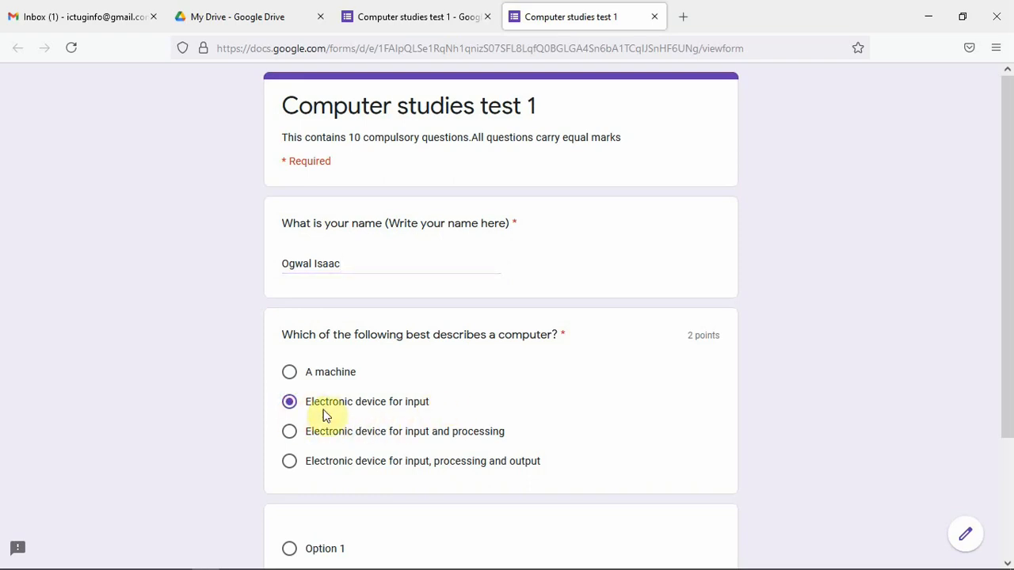
scroll(443, 369, down, 3)
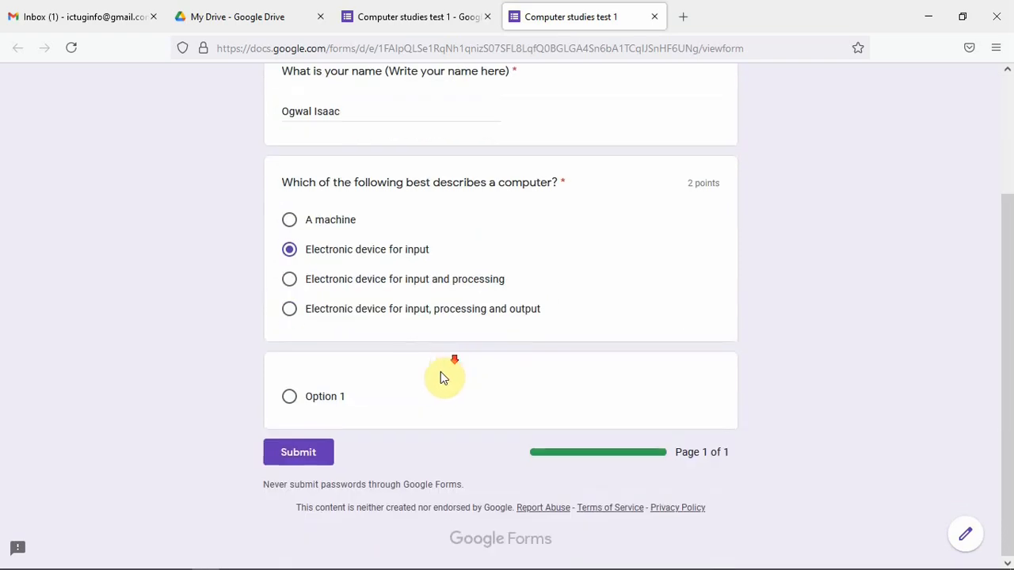
click(295, 452)
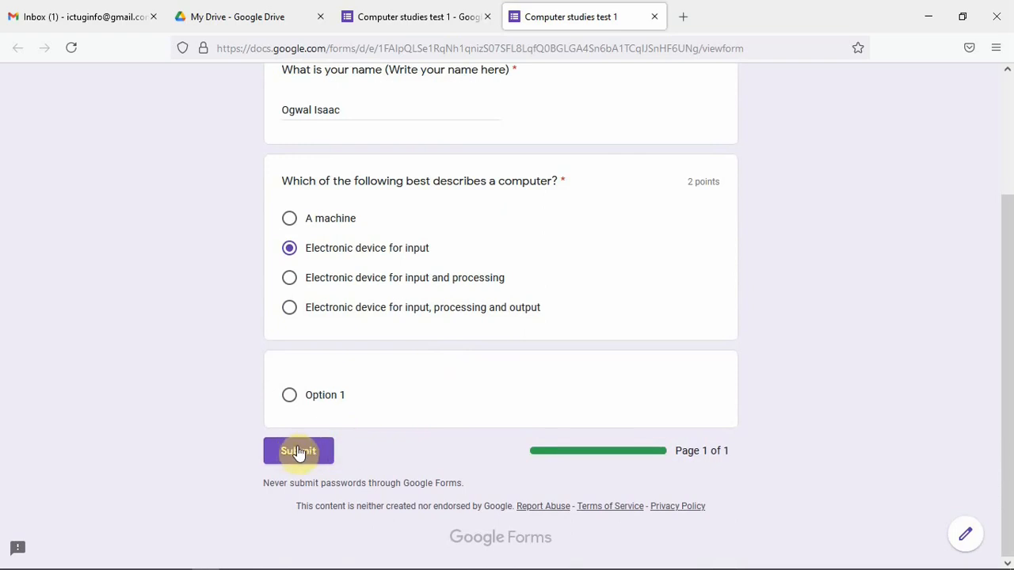
click(297, 452)
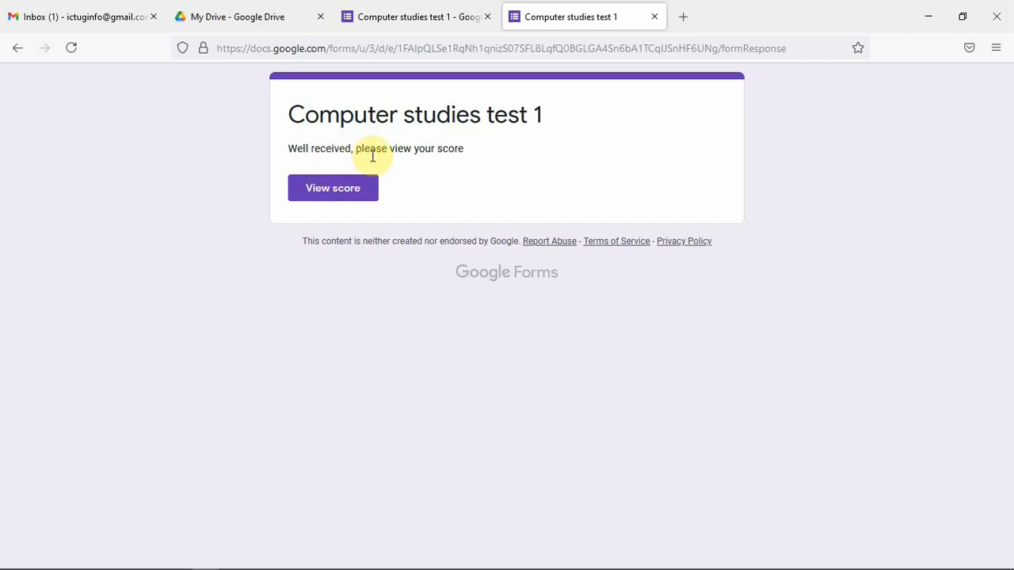
click(344, 191)
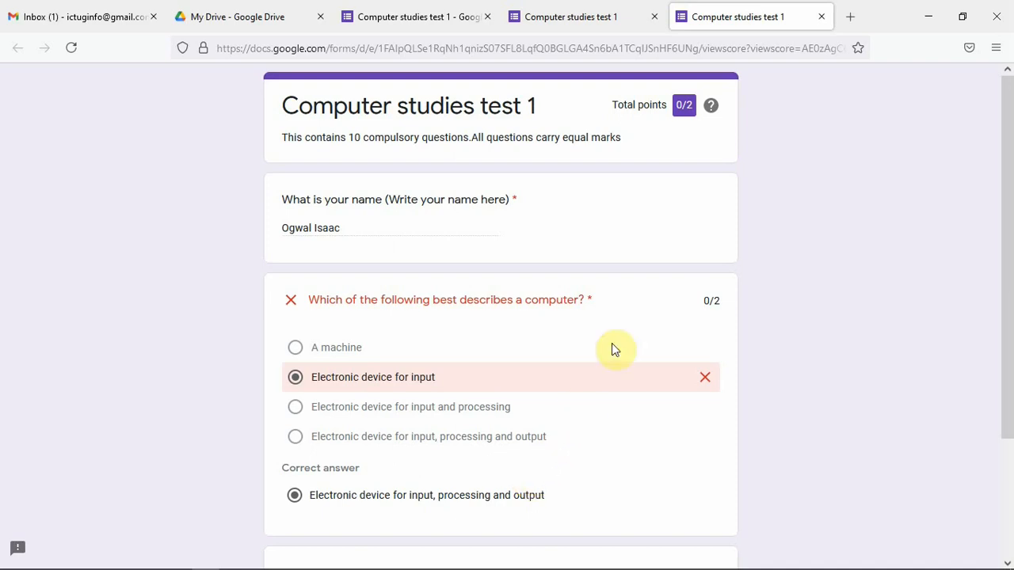
Close the score and response tabs and open the form preview again
click(822, 17)
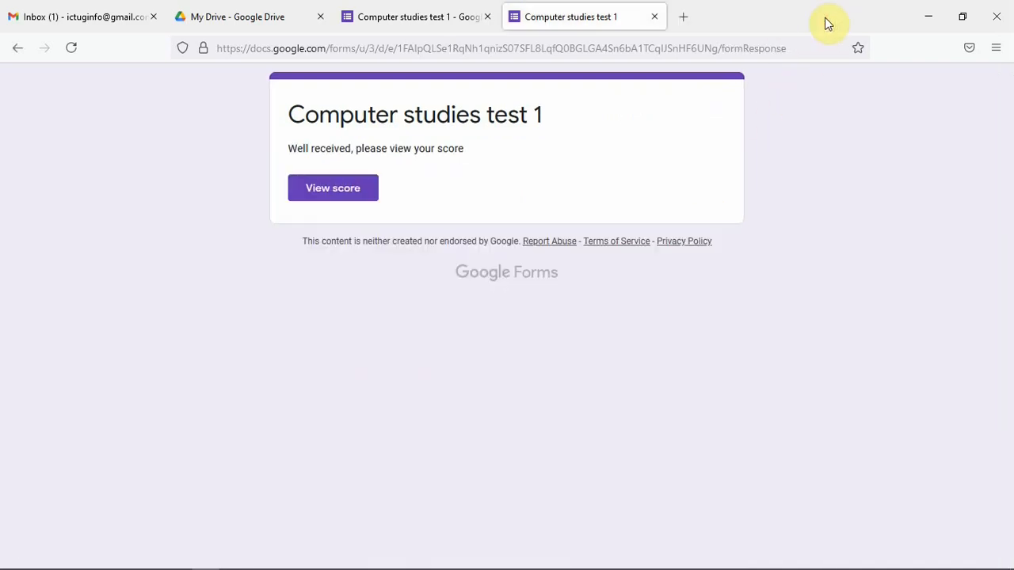
click(654, 17)
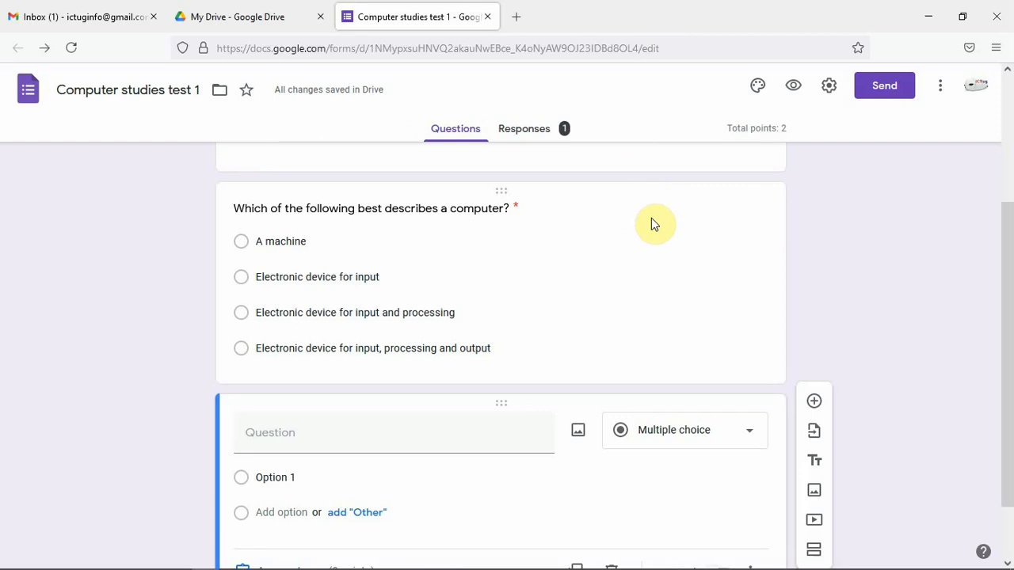
click(793, 85)
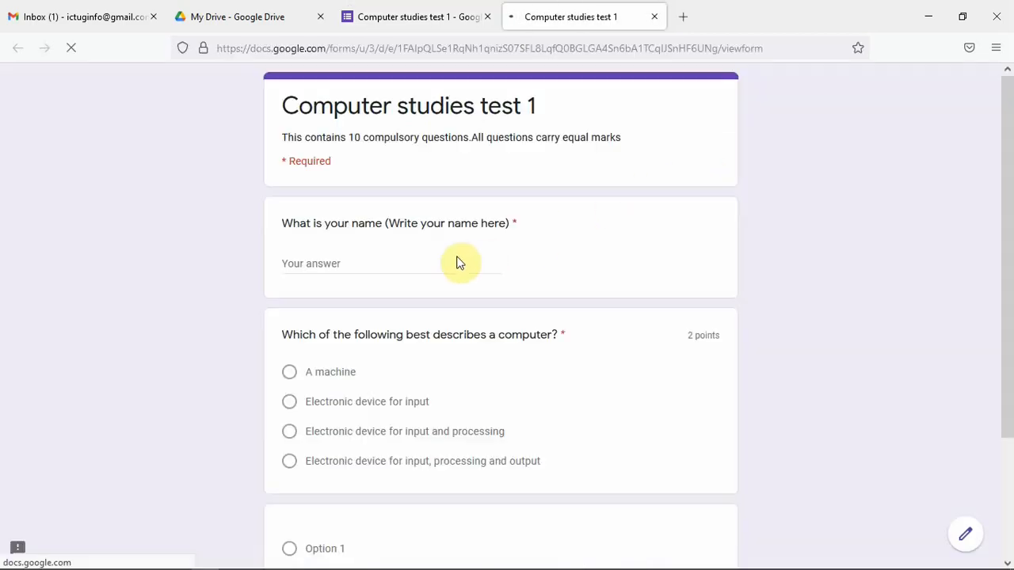
Enter another respondent's name, choose 'Electronic device for input, processing and output' and submit the response
click(326, 265)
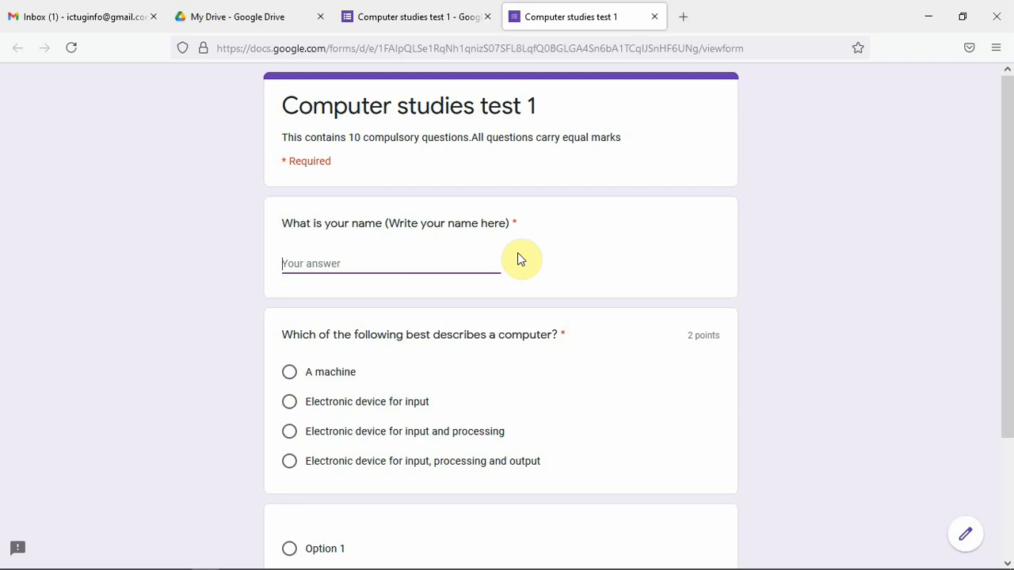
text(ob)
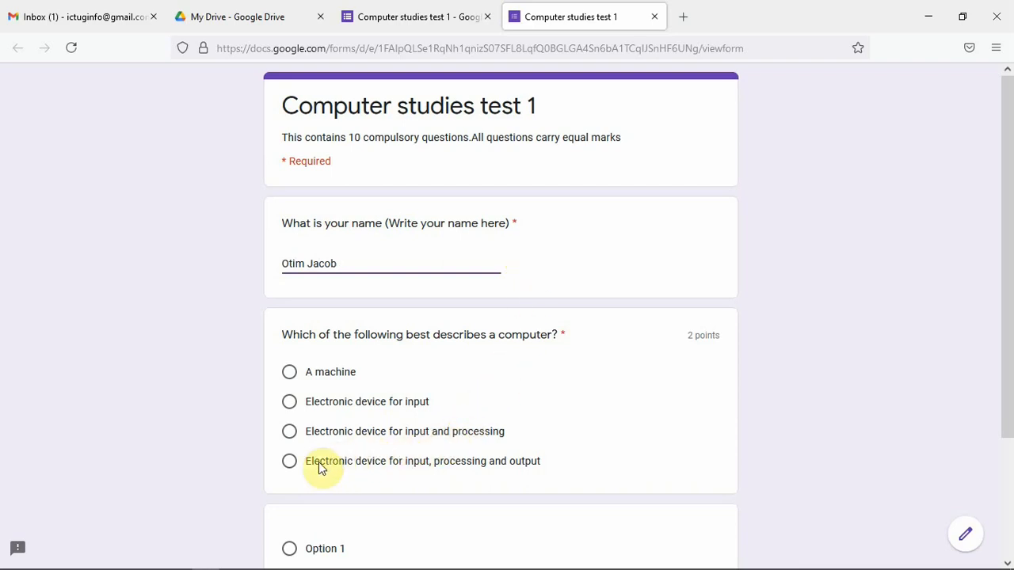
click(289, 463)
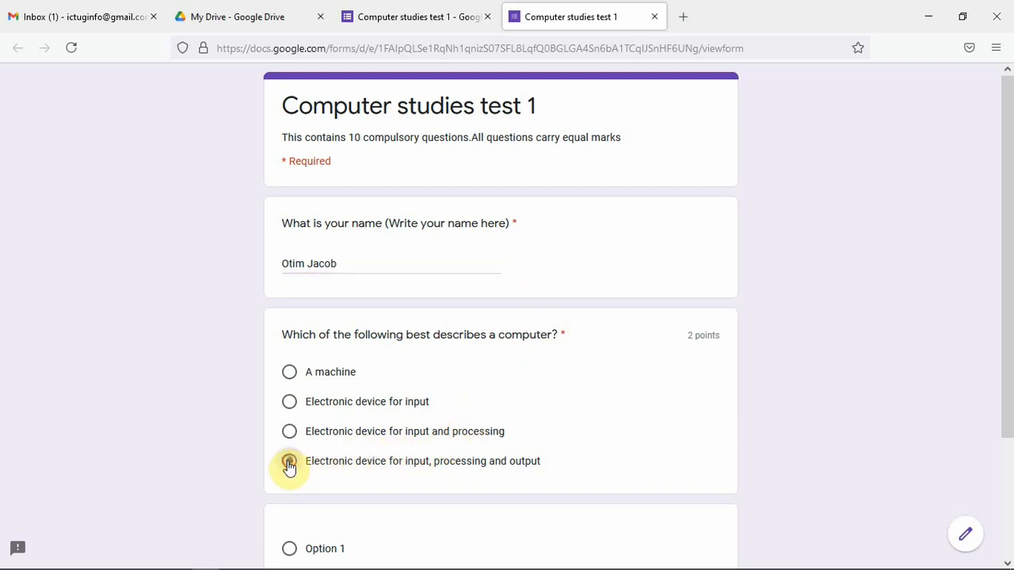
scroll(414, 446, down, 3)
click(299, 455)
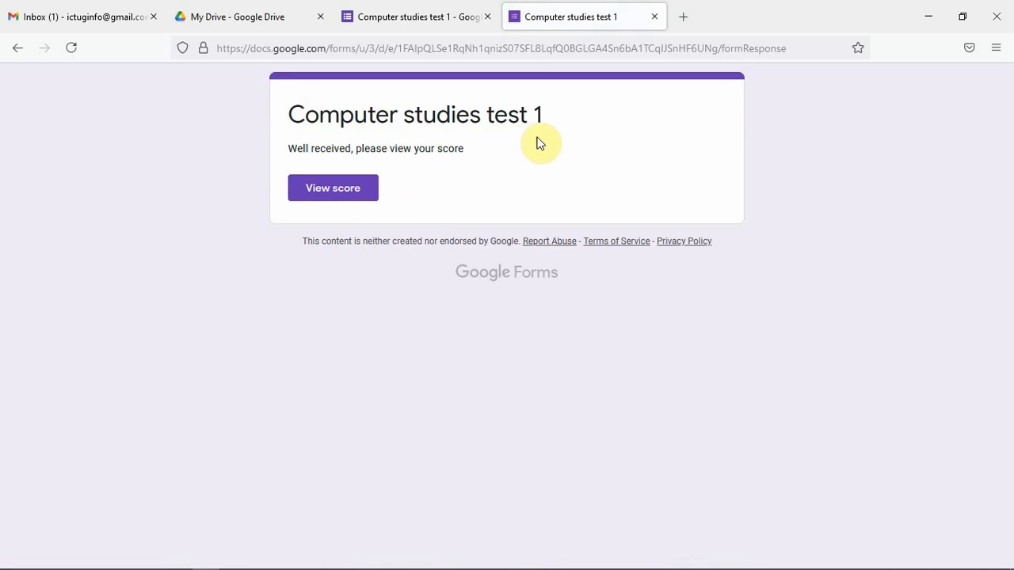
View the second respondent's score and close the score and preview tabs
click(343, 189)
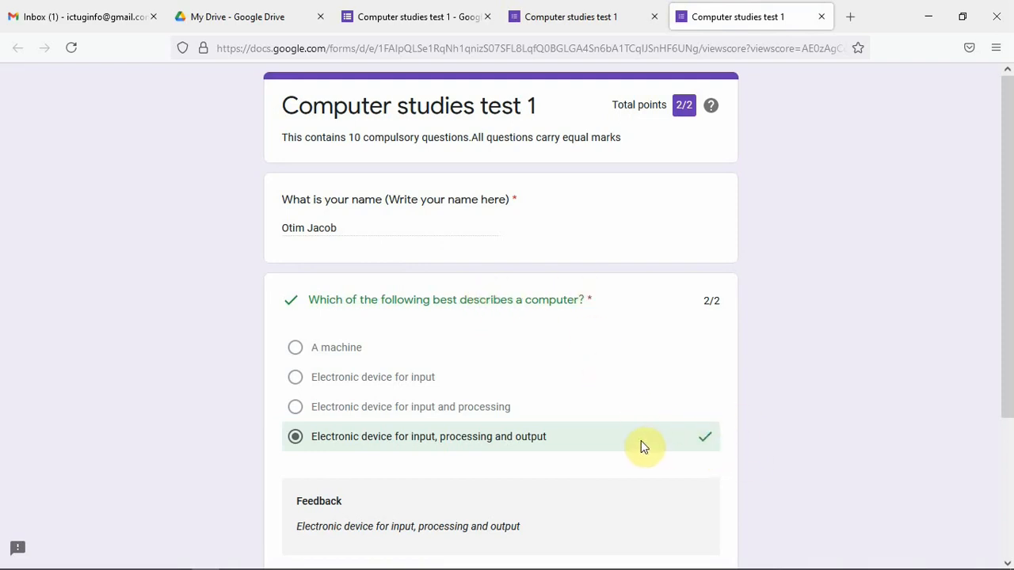
scroll(641, 441, down, 1)
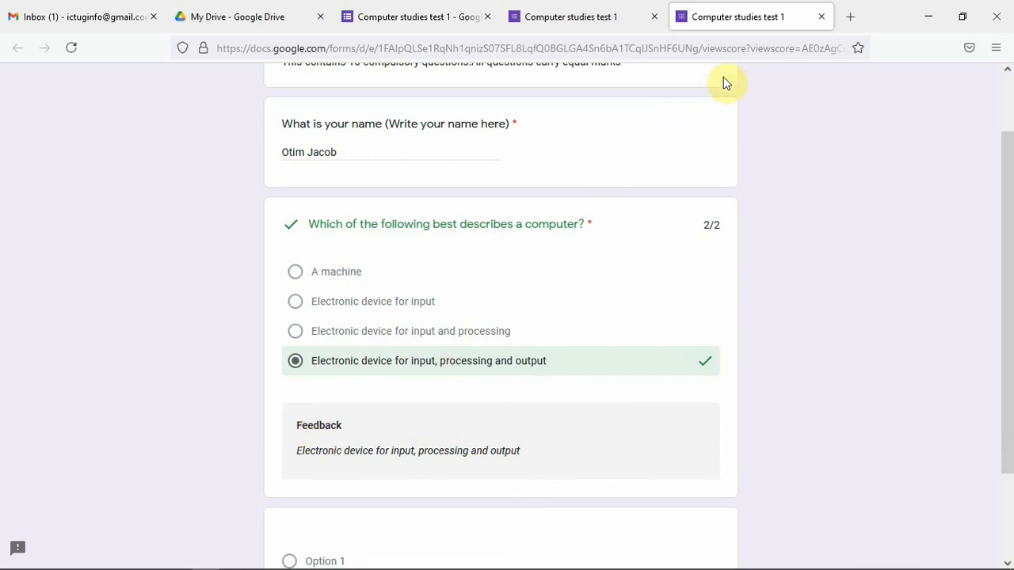
click(821, 17)
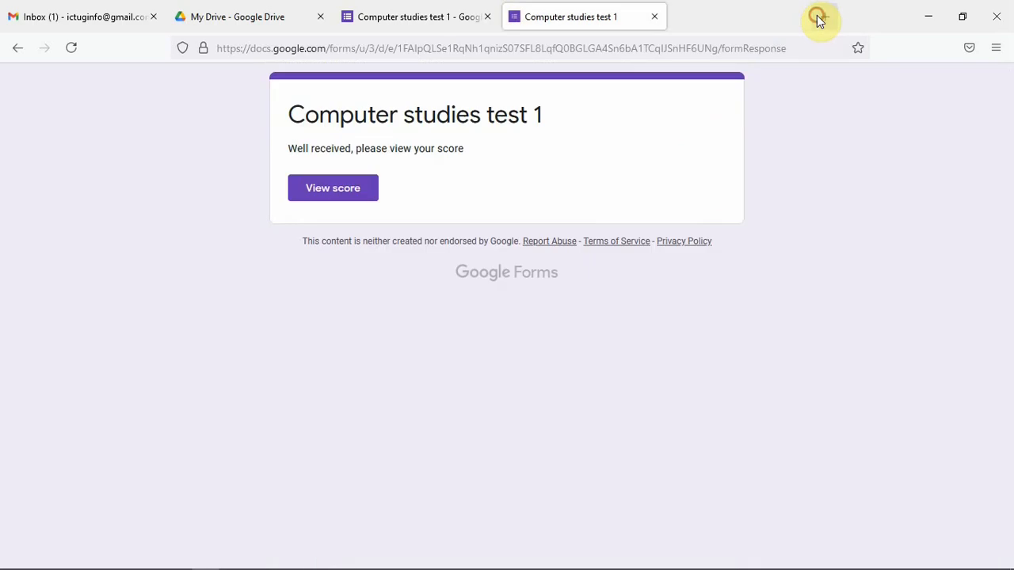
click(654, 17)
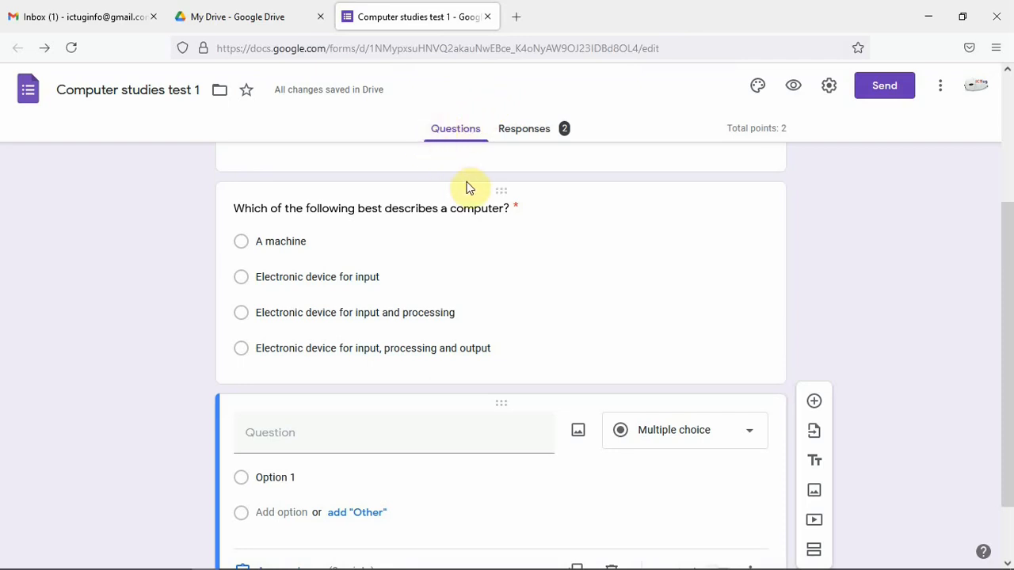
Open the form's responses and review the summary insights and per-question answer charts
click(535, 133)
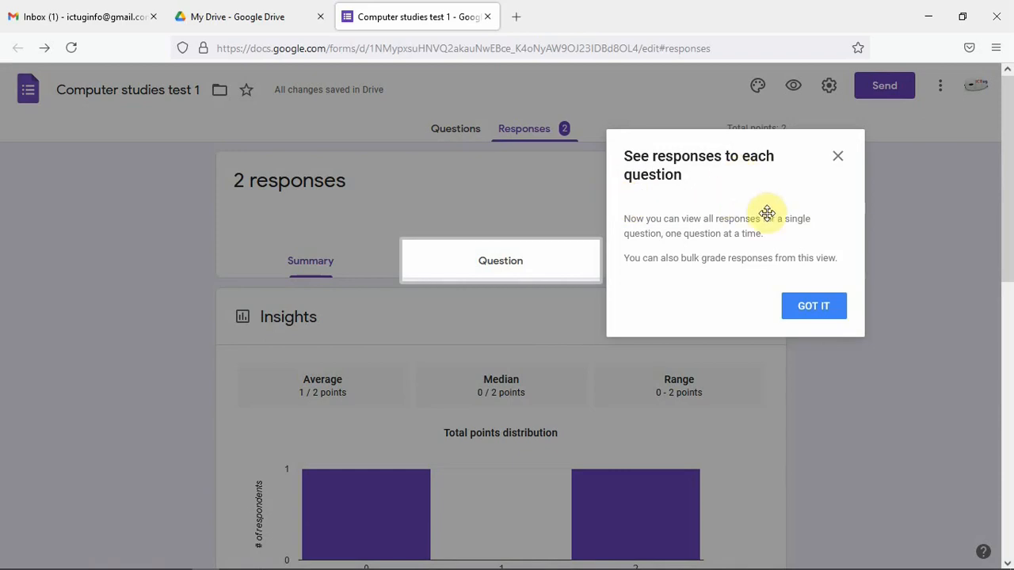
click(826, 312)
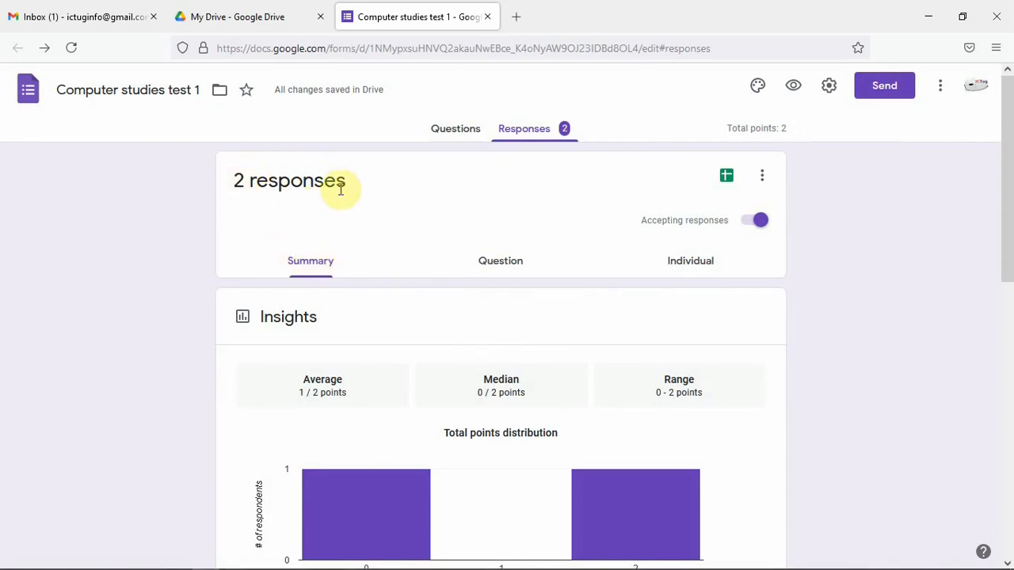
scroll(389, 312, down, 2)
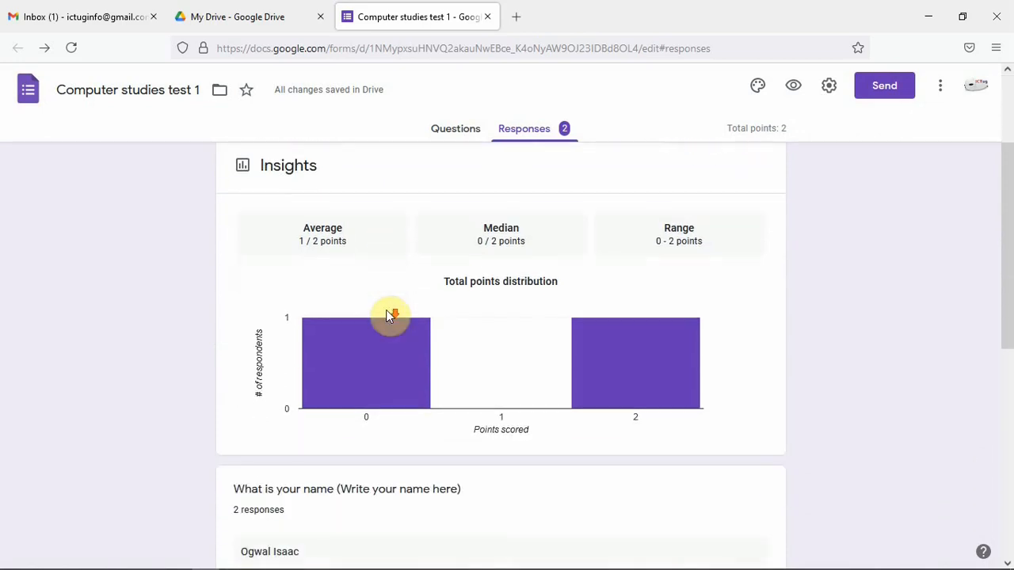
scroll(504, 310, down, 4)
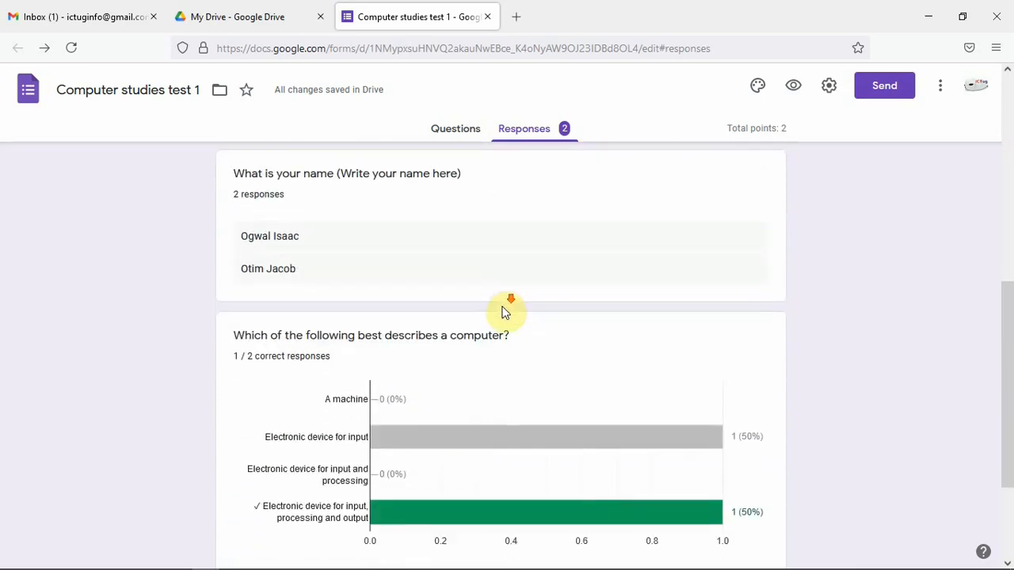
scroll(504, 312, down, 2)
scroll(506, 311, up, 8)
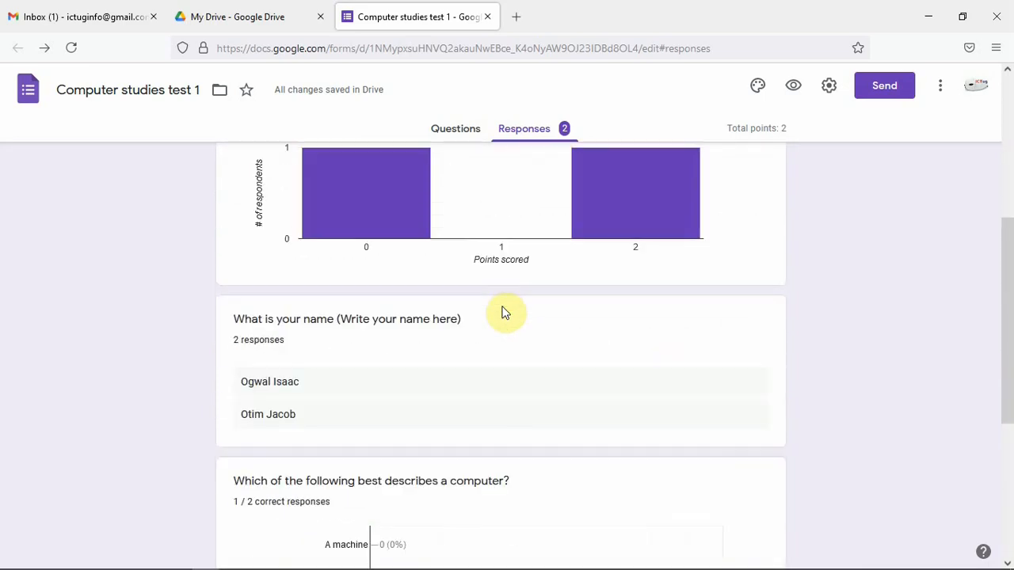
Review the responses question by question, starting with the name question
click(494, 268)
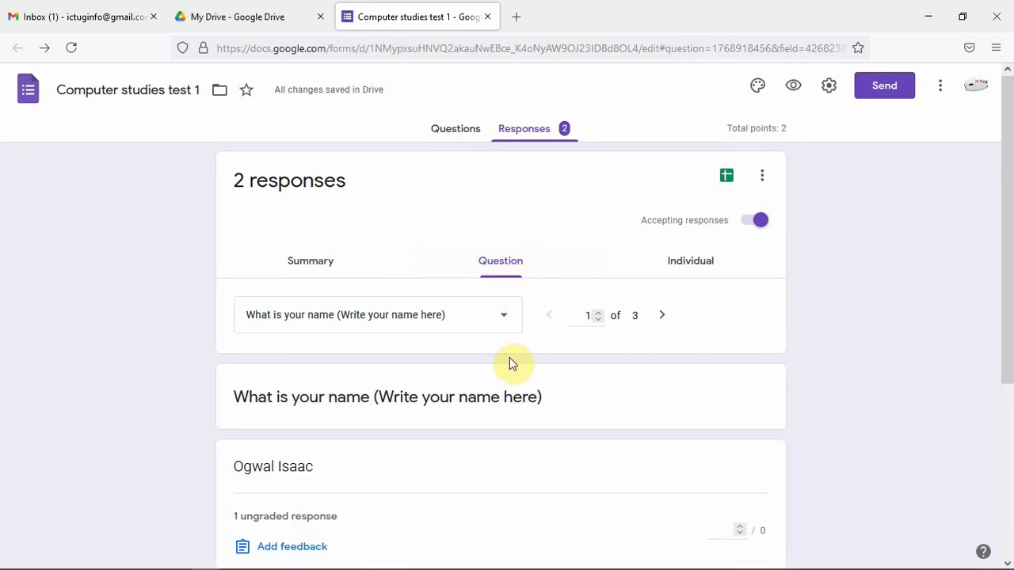
scroll(509, 363, down, 2)
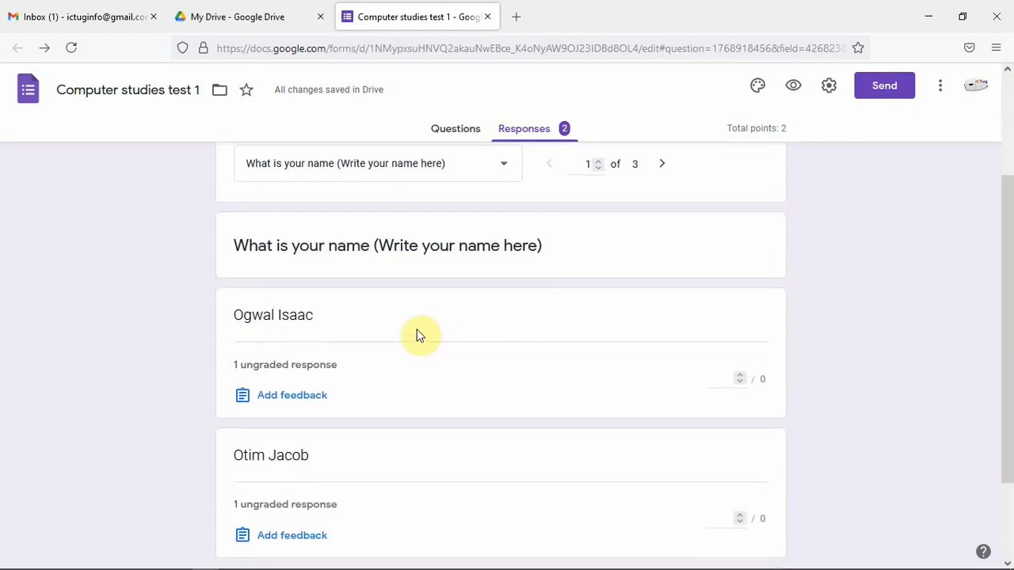
scroll(420, 335, down, 2)
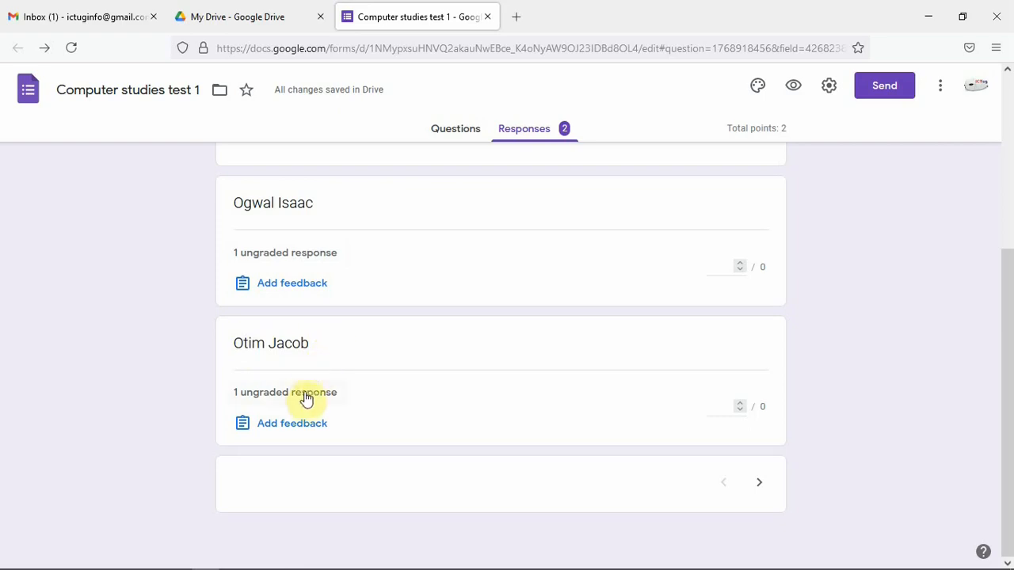
scroll(369, 392, up, 4)
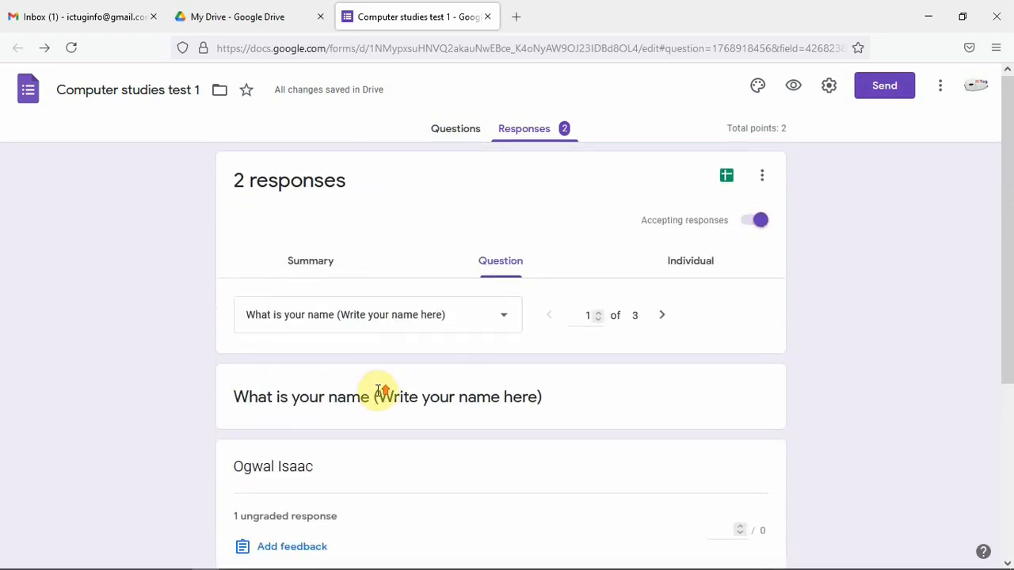
Review each individual response, comparing both respondents' answers and scores
click(700, 264)
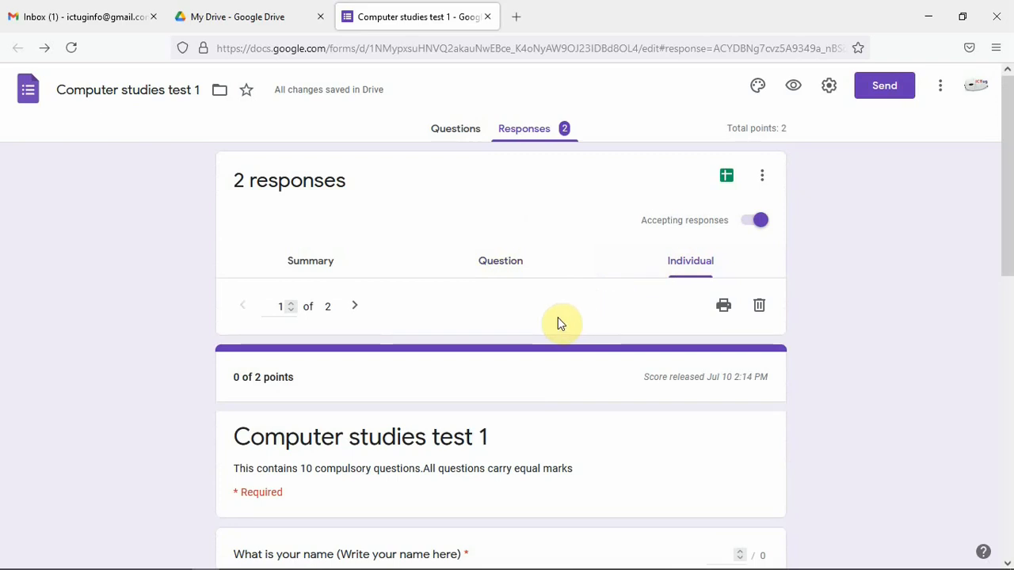
scroll(559, 323, down, 1)
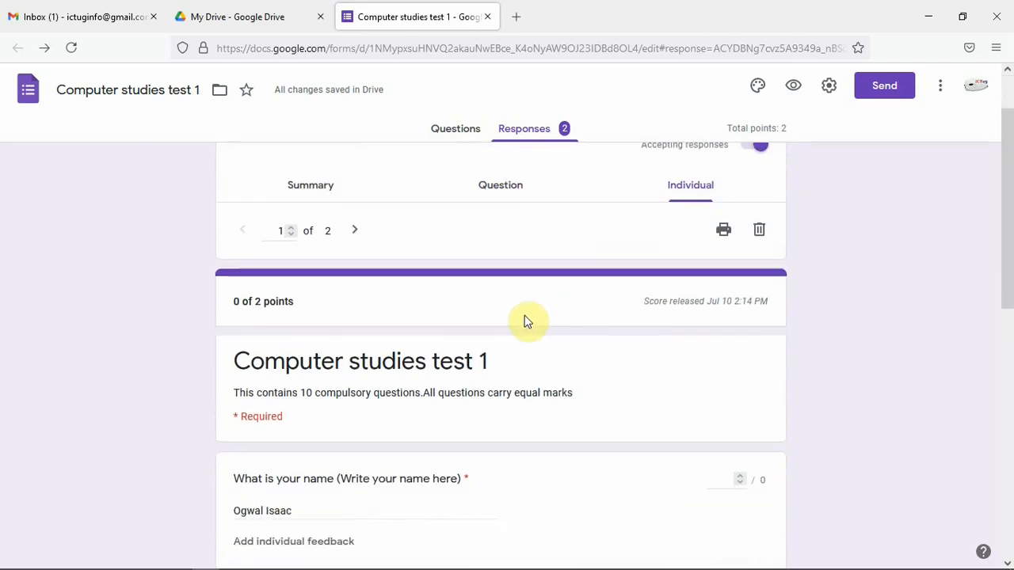
scroll(527, 320, down, 3)
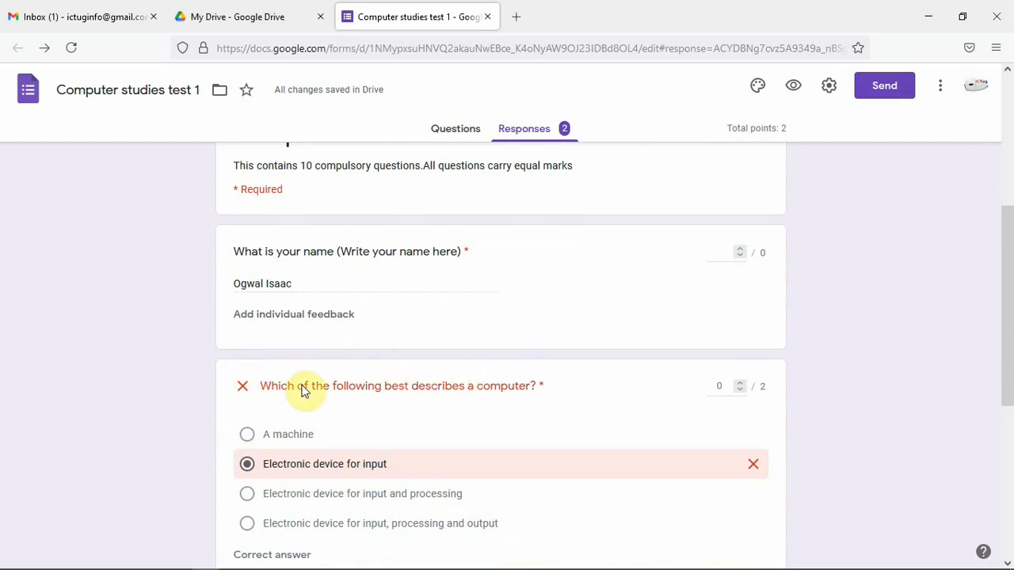
scroll(448, 388, down, 2)
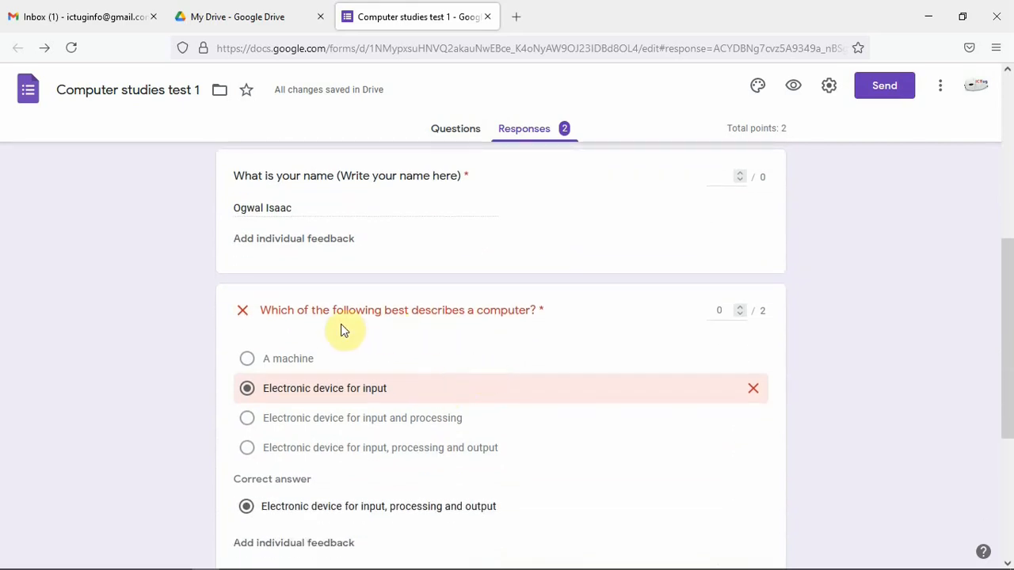
scroll(349, 328, down, 4)
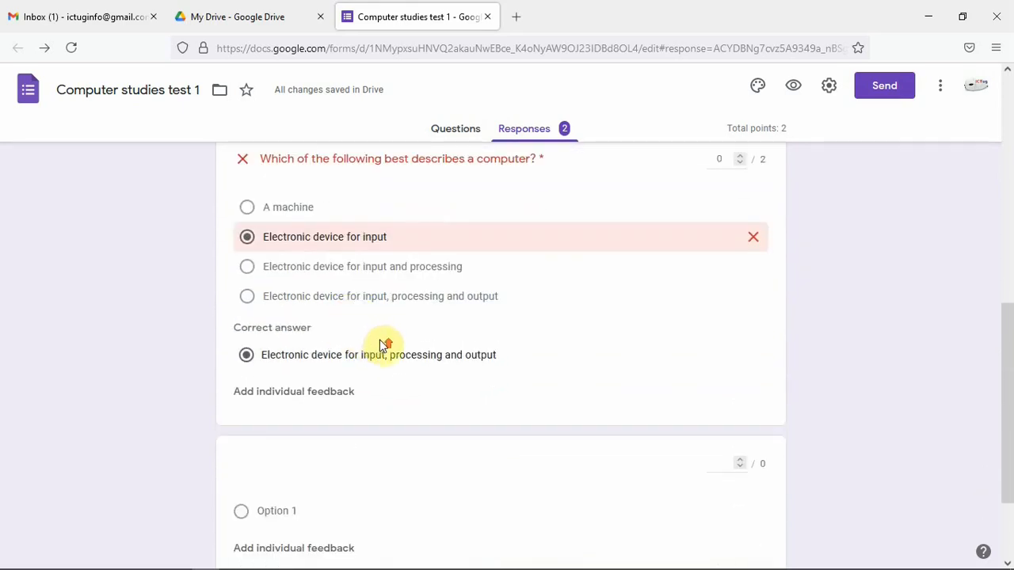
scroll(382, 346, up, 6)
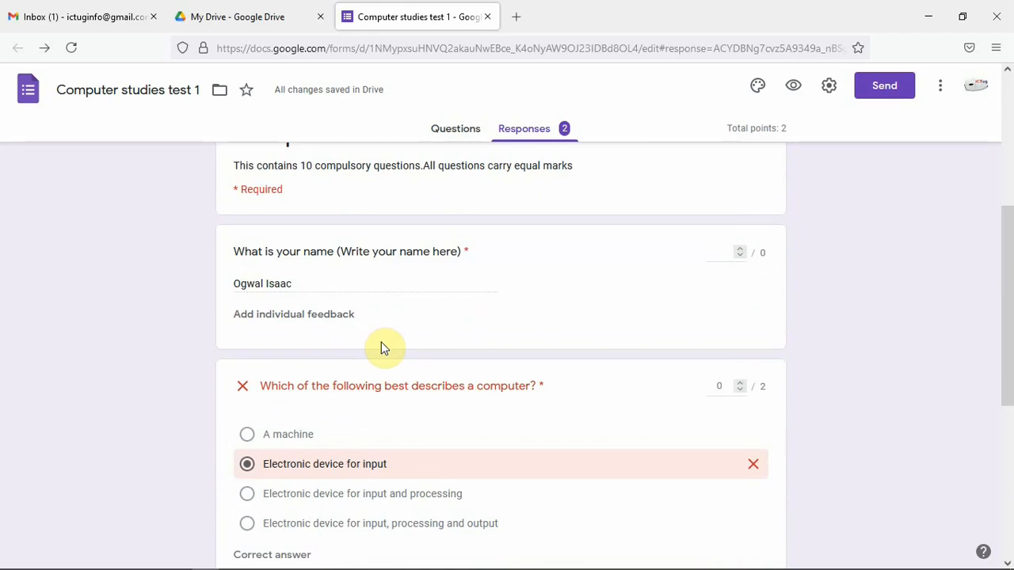
scroll(382, 343, up, 2)
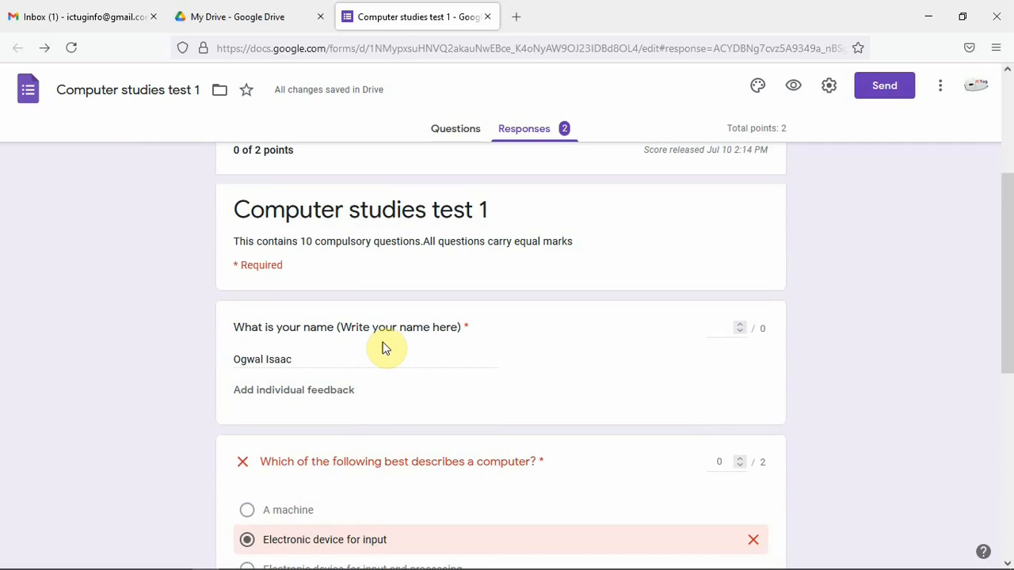
scroll(383, 345, up, 4)
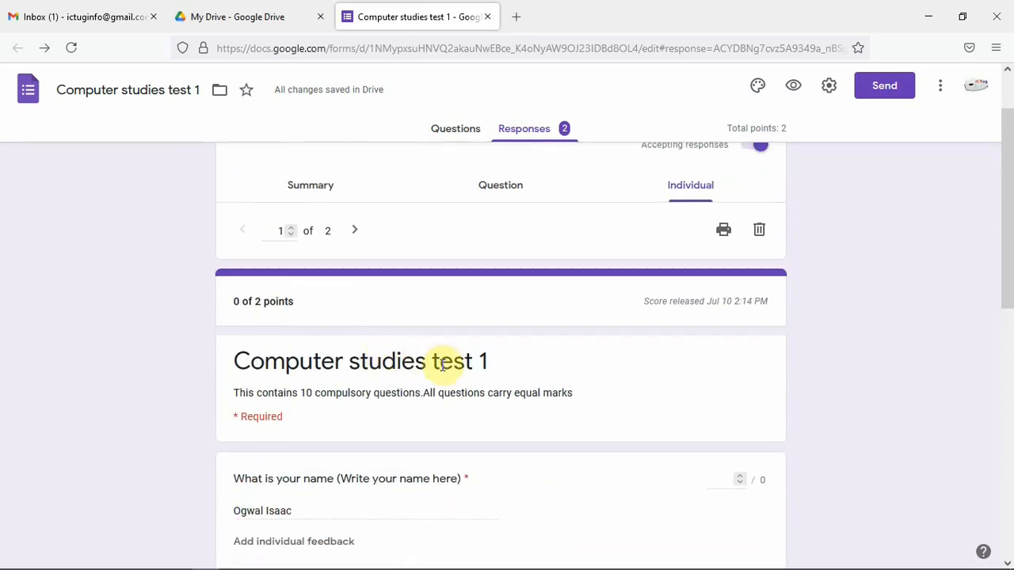
click(356, 231)
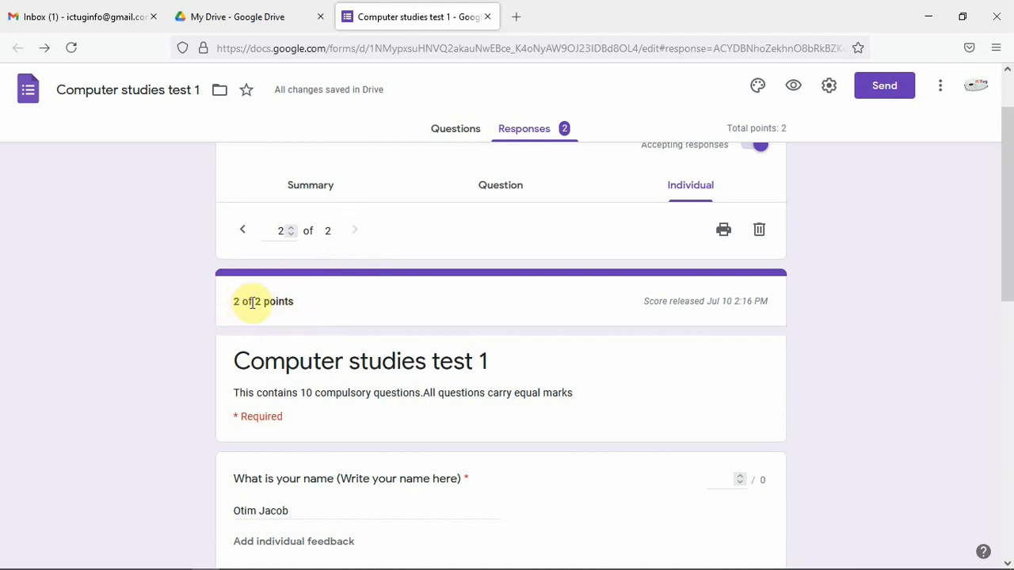
scroll(389, 304, down, 1)
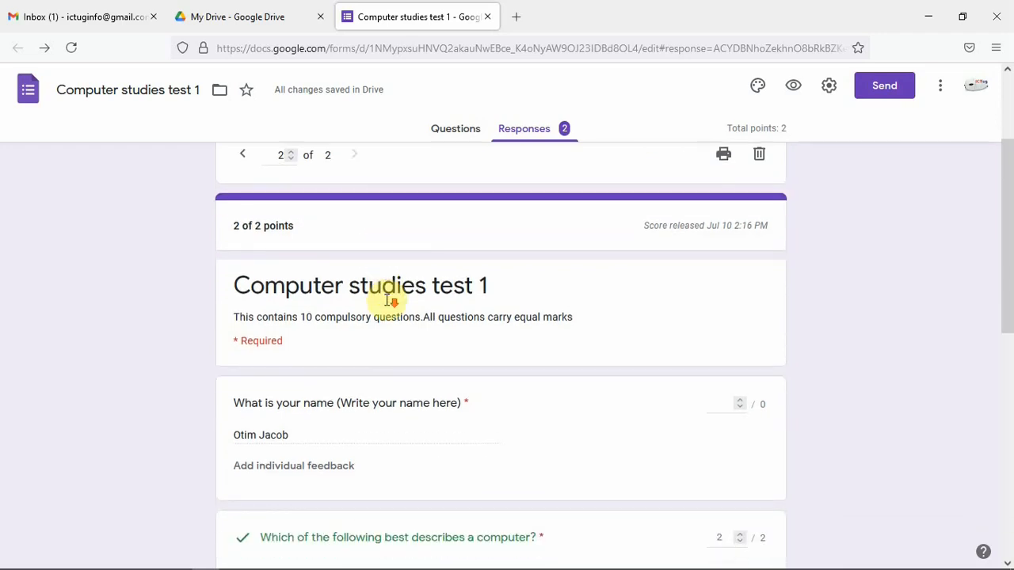
scroll(408, 262, down, 1)
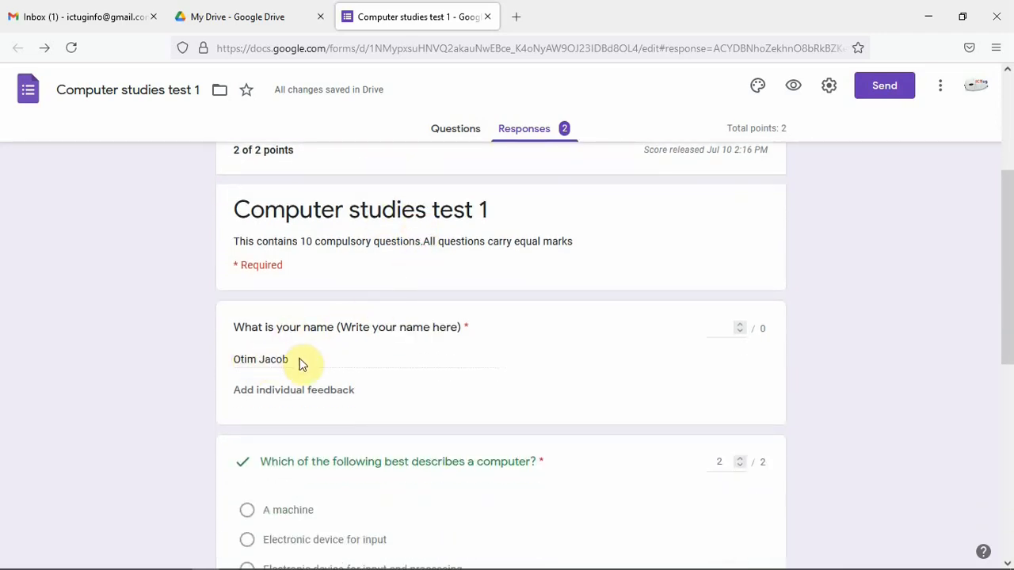
scroll(381, 346, down, 1)
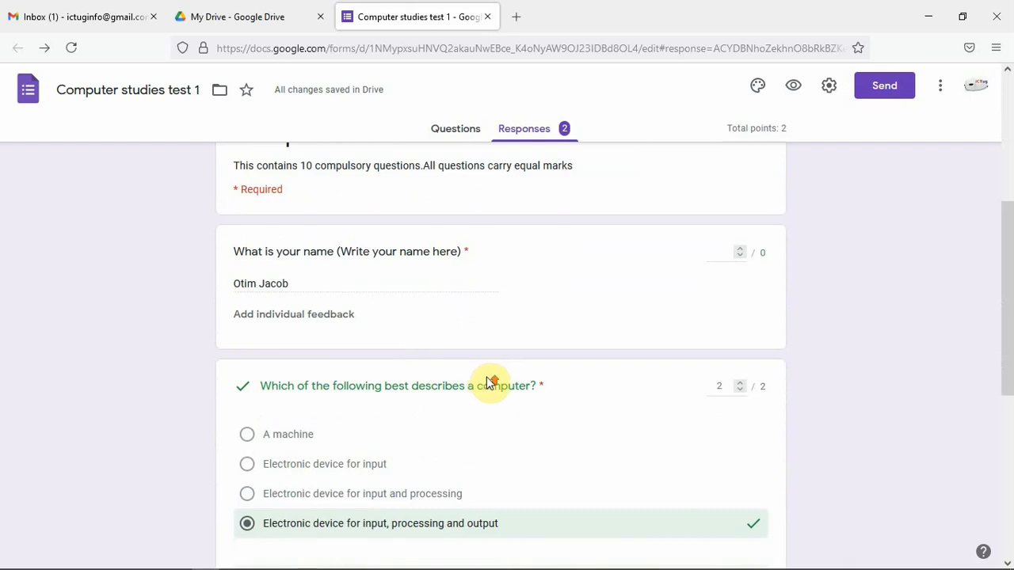
scroll(486, 384, up, 2)
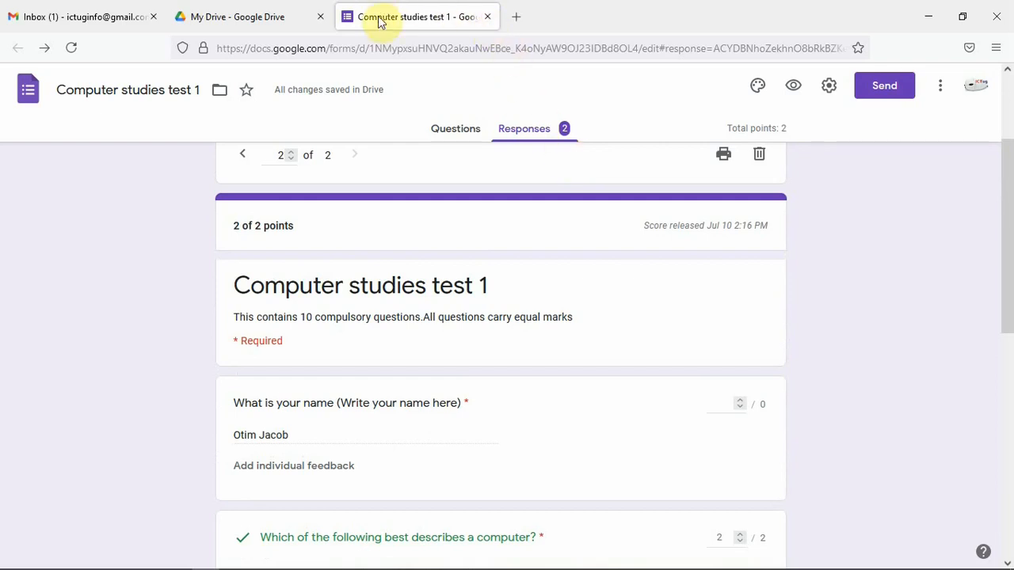
Delete both test responses from the individual responses view
click(525, 135)
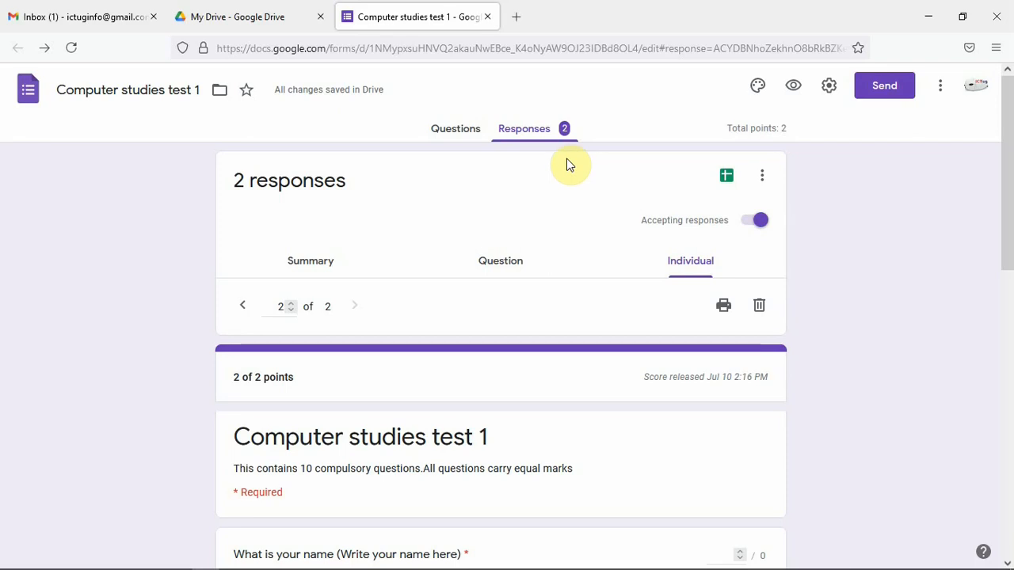
click(759, 305)
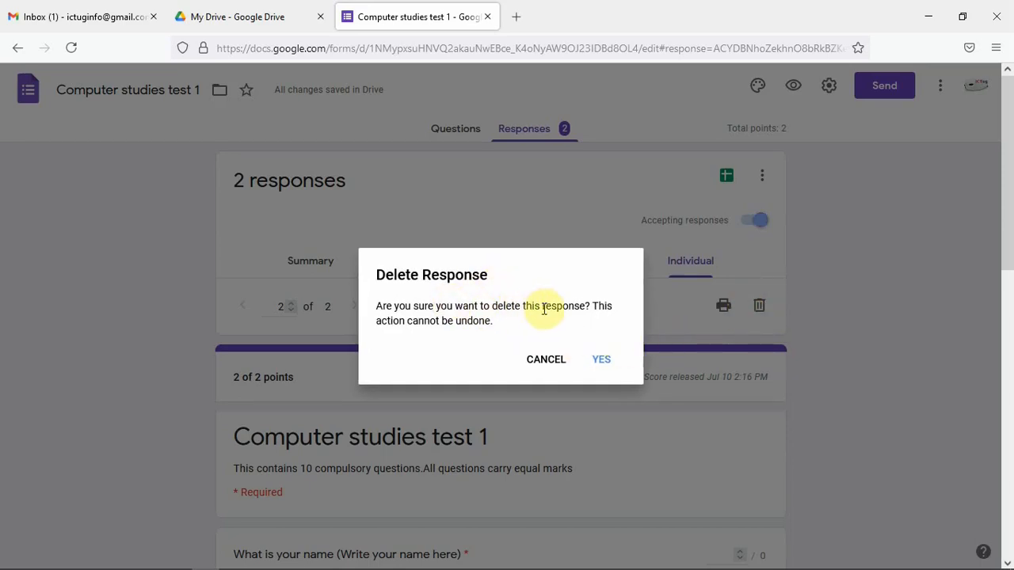
click(595, 362)
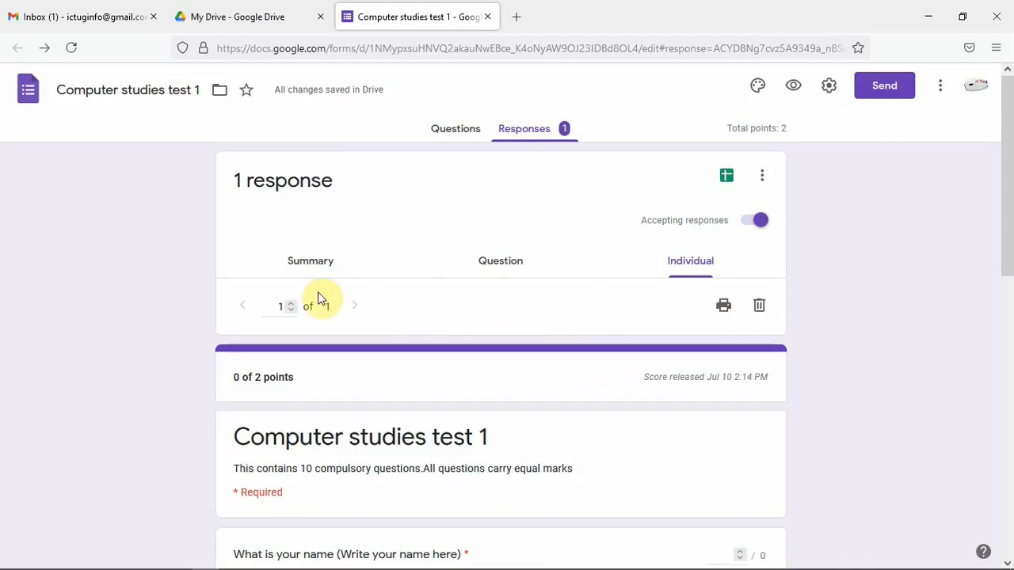
click(757, 313)
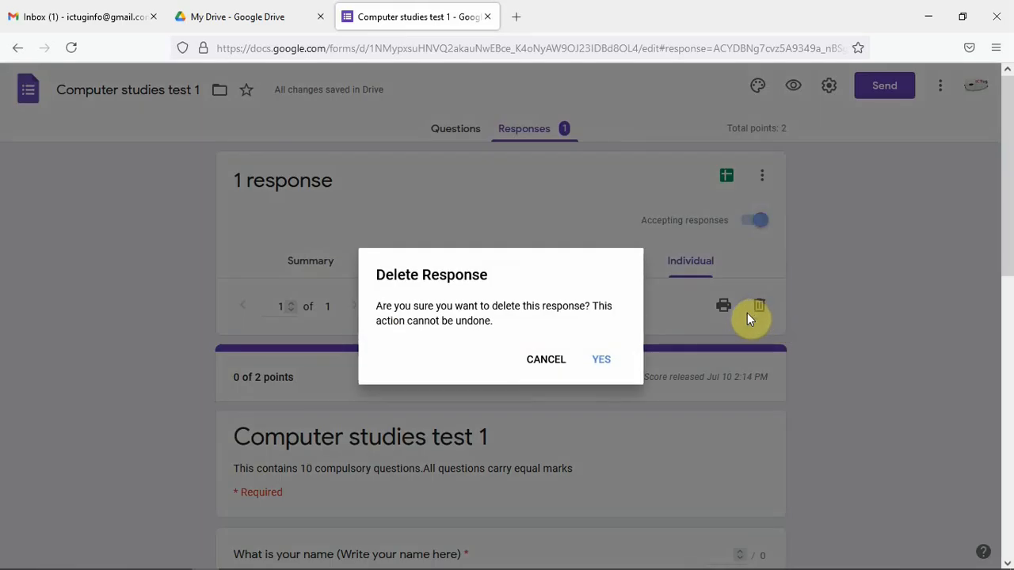
click(596, 363)
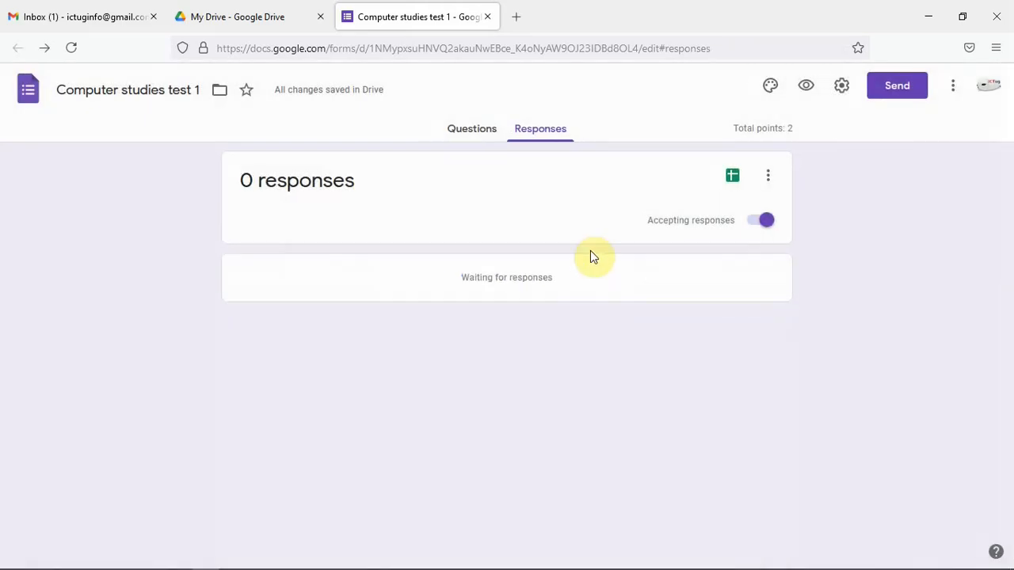
Copy a shortened share link for the form from the Send form dialog, then close the dialog
click(478, 135)
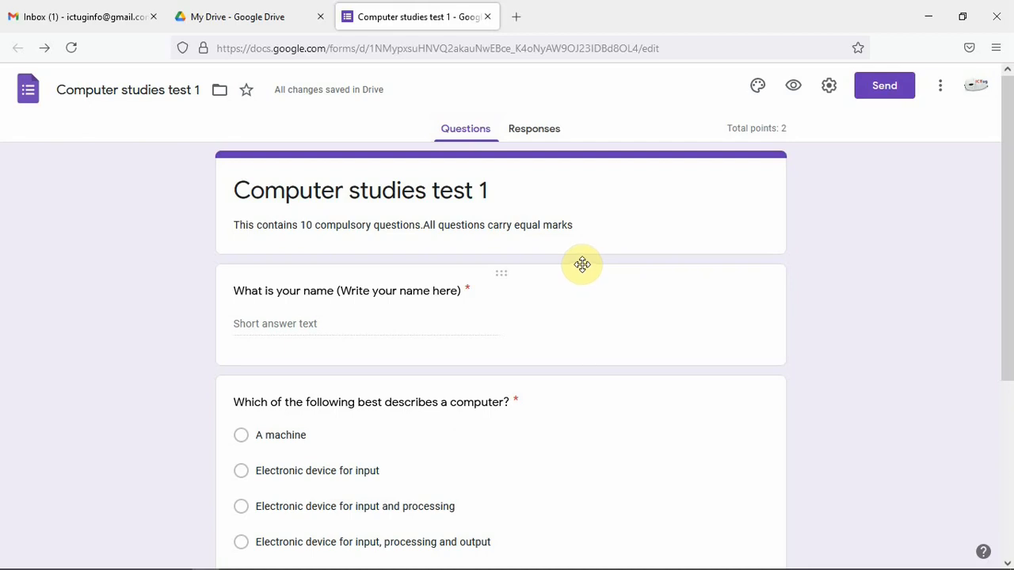
click(881, 89)
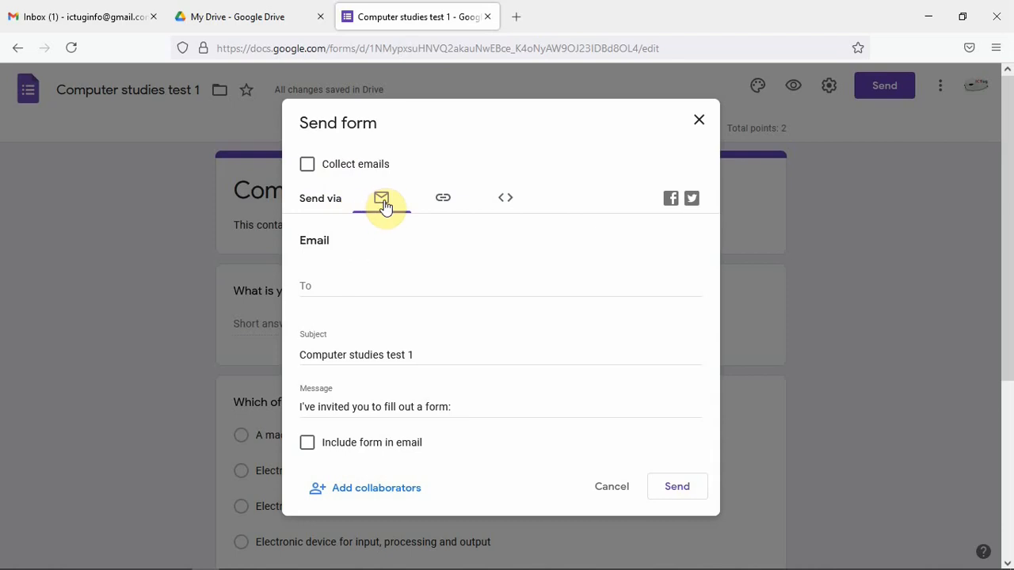
click(315, 286)
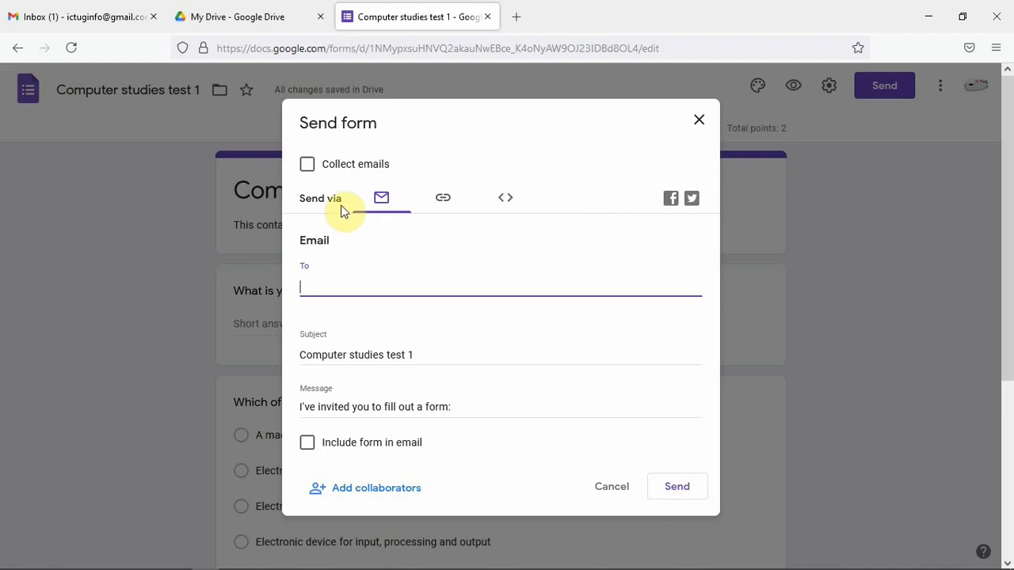
click(443, 198)
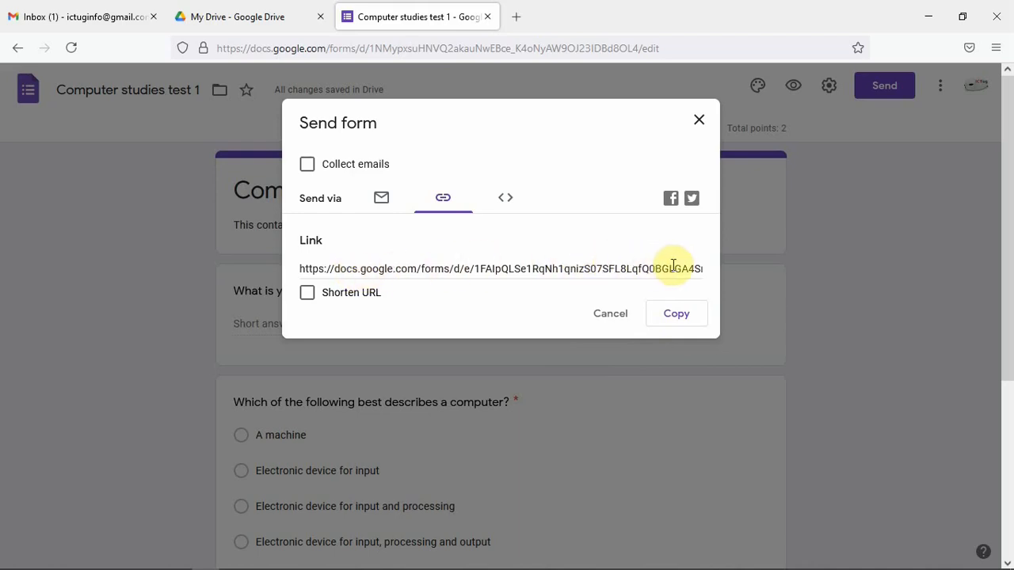
click(308, 294)
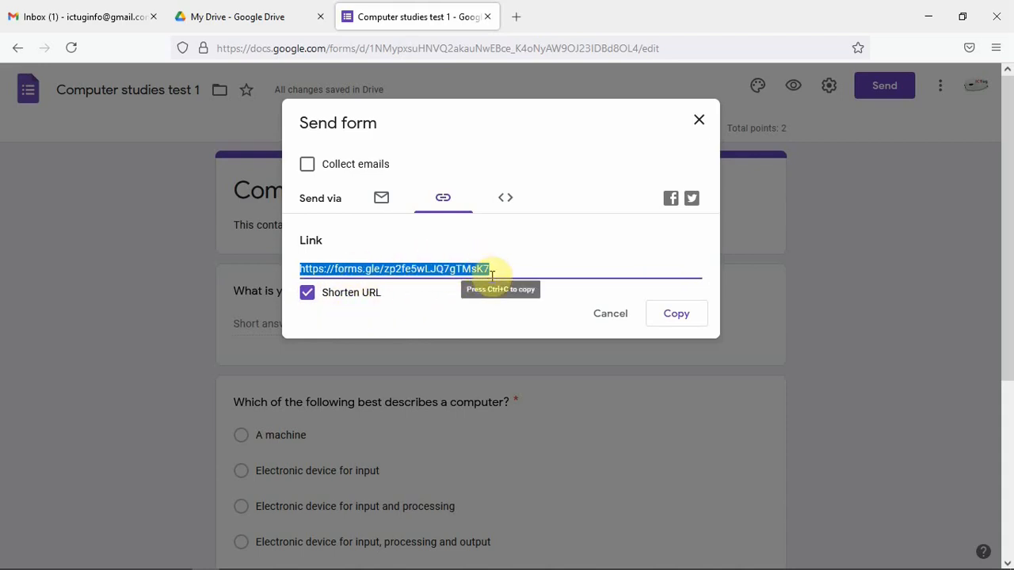
click(677, 315)
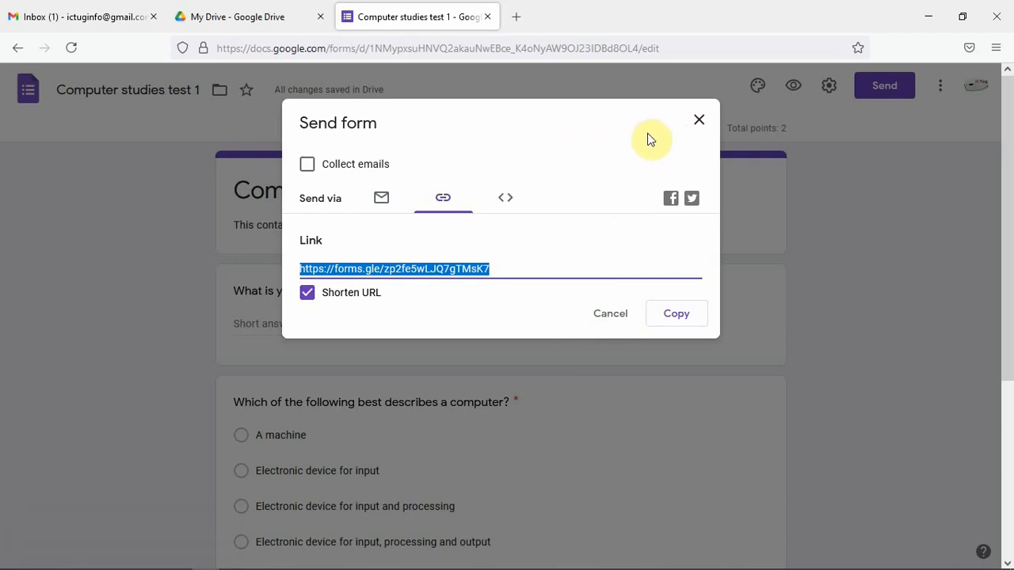
click(698, 123)
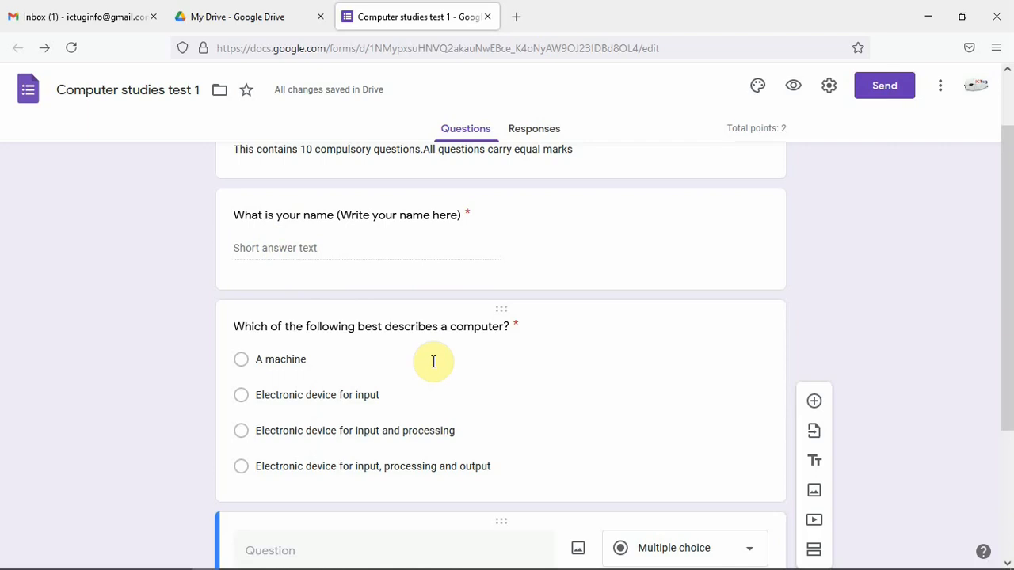
Close the form's tab and reopen the Computer studies test 1 form from Google Drive
click(486, 16)
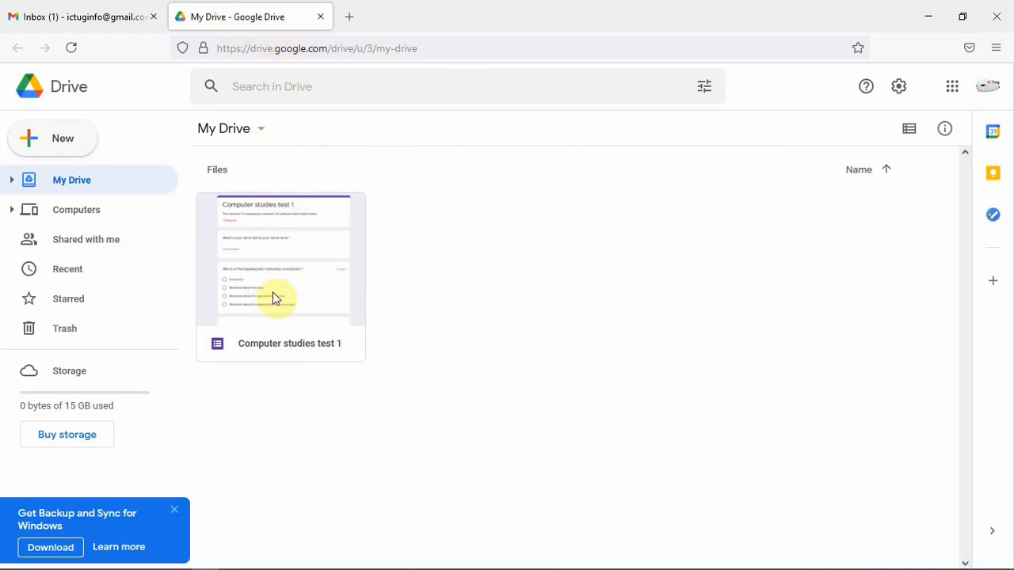
click(277, 243)
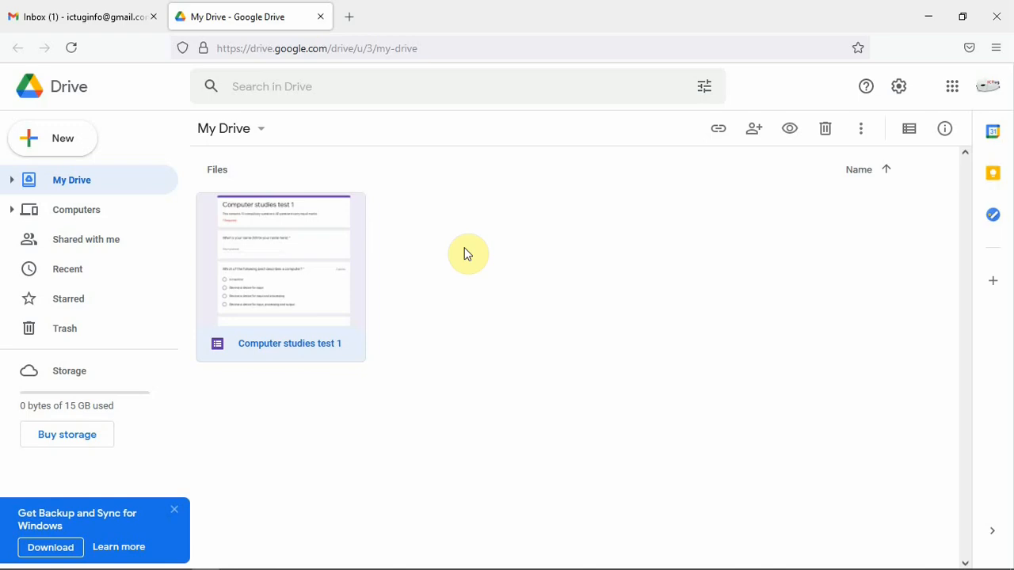
double_click(299, 256)
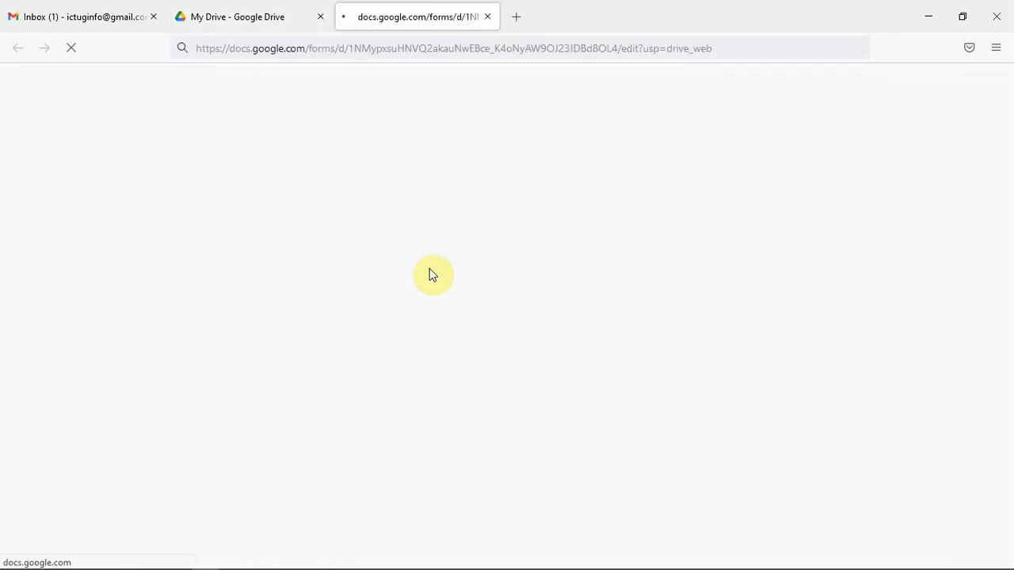